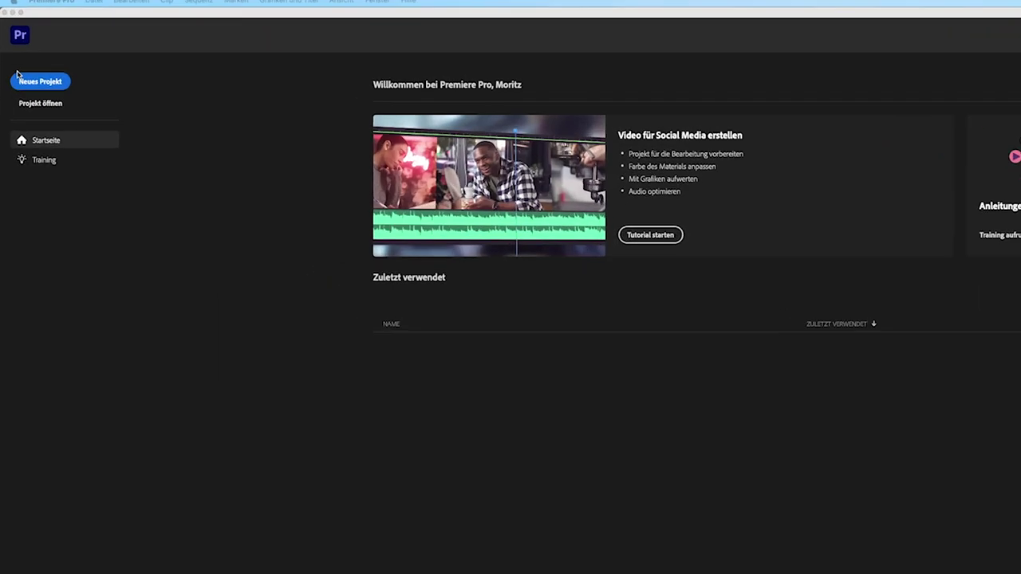
# Step: Create a new project named Youtube_Kickstart_Tutorial, stored in the 05_premiere_pro_projekt folder
pyautogui.click(62, 140)
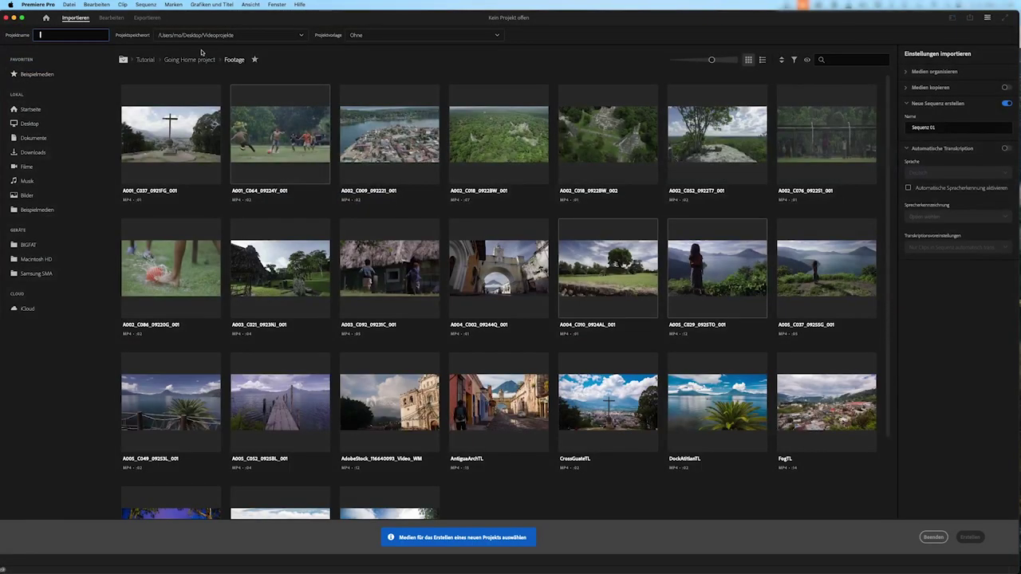
pyautogui.write('Youtube_Kickstart_Tutorial')
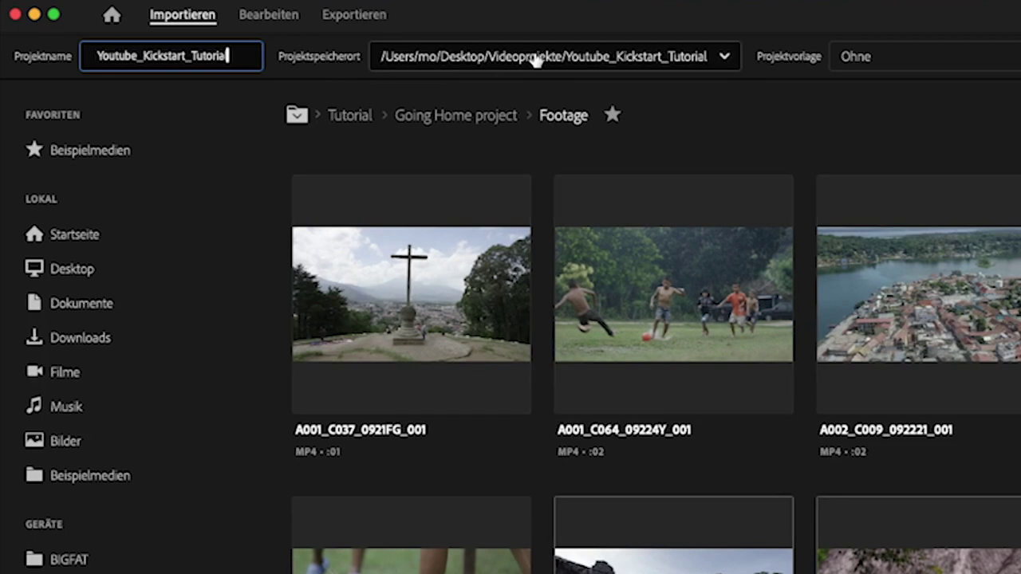
pyautogui.click(652, 60)
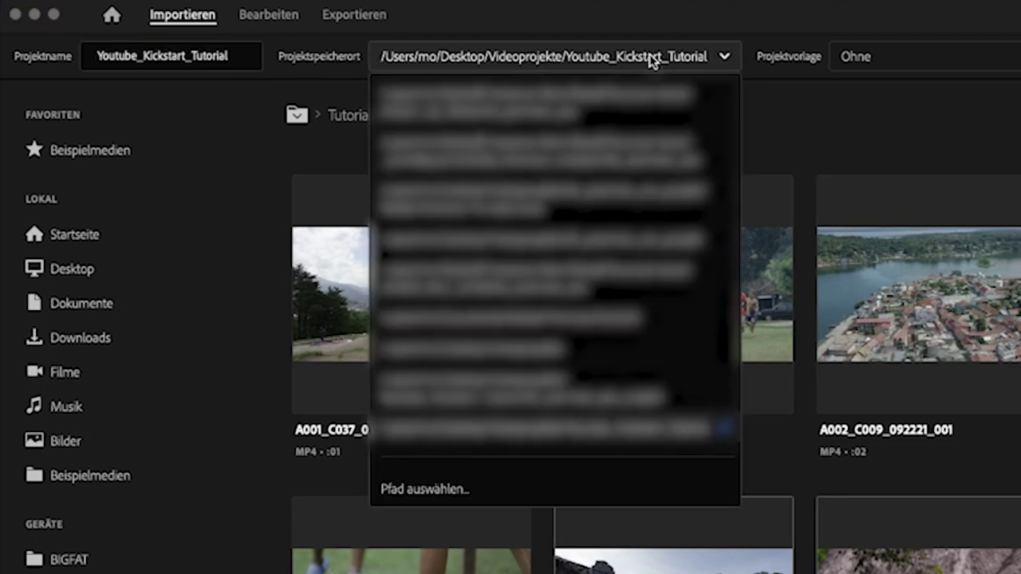
pyautogui.click(436, 495)
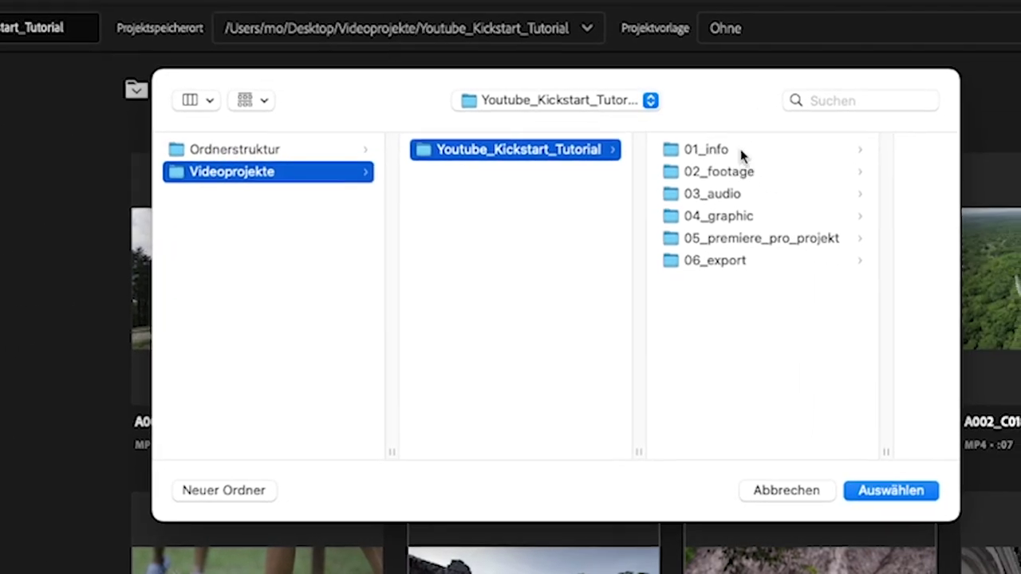
pyautogui.click(784, 240)
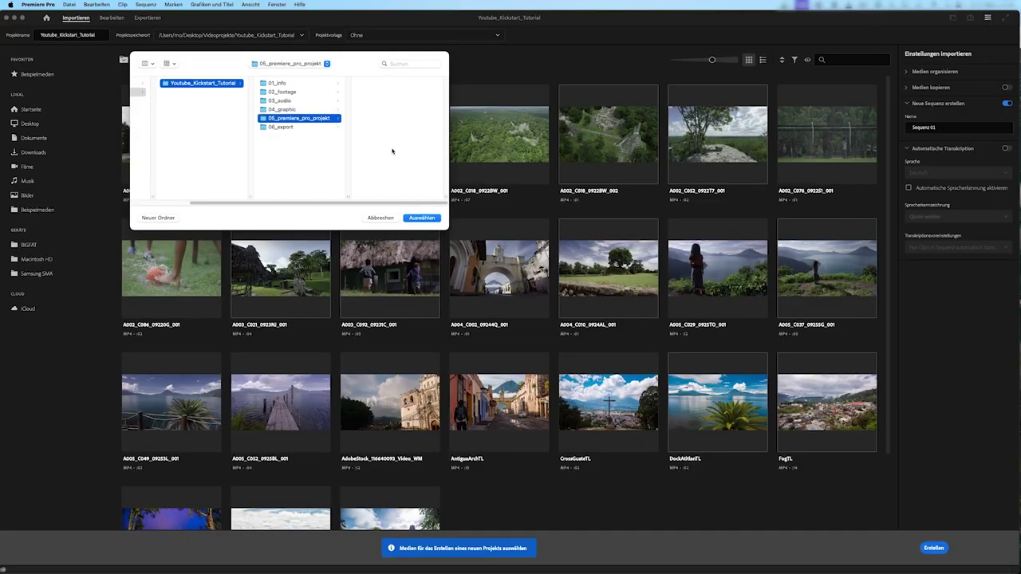
pyautogui.click(421, 218)
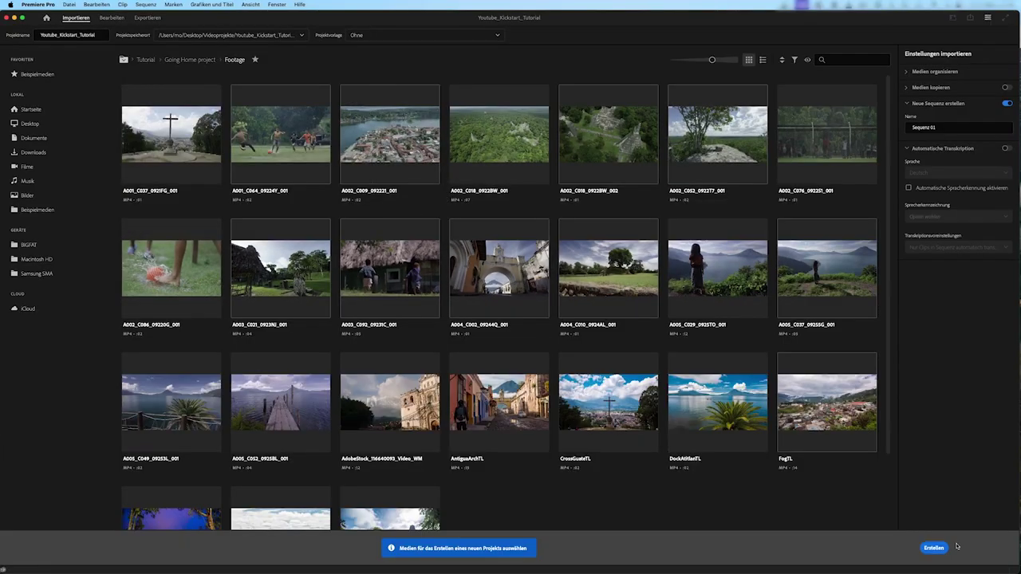
pyautogui.click(942, 549)
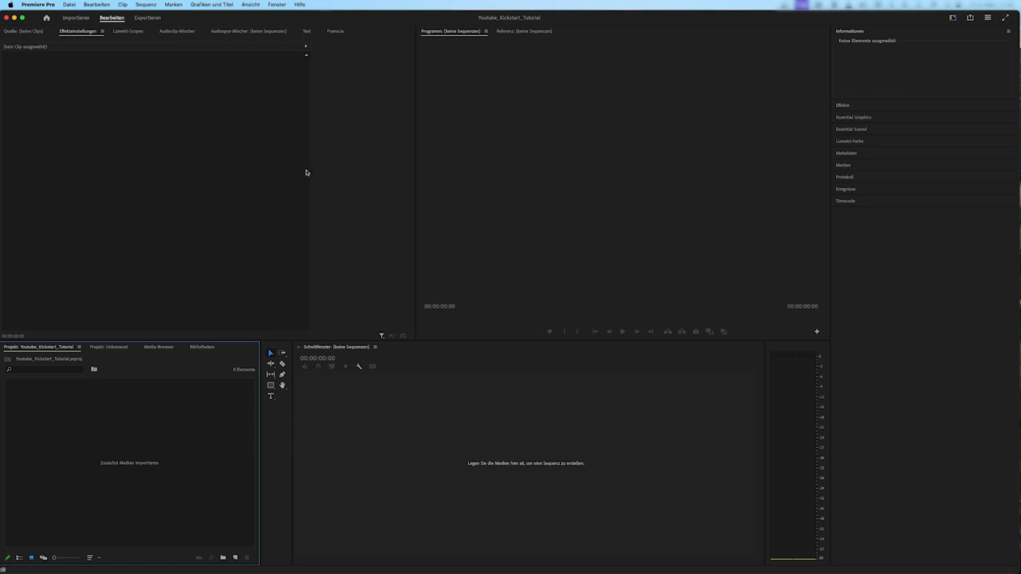
# Step: Close the Audioclip-Mischer, Text and Frame.io panels
pyautogui.click(177, 30)
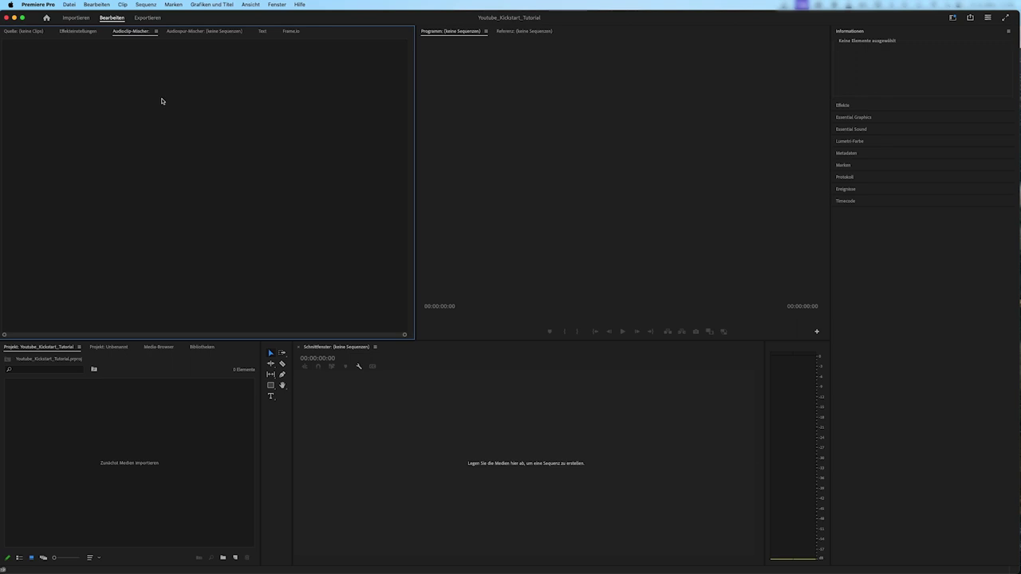
pyautogui.rightClick(134, 34)
pyautogui.click(155, 30)
pyautogui.click(171, 41)
pyautogui.rightClick(118, 34)
pyautogui.click(139, 39)
pyautogui.rightClick(130, 32)
pyautogui.click(148, 38)
# Step: Close the Referenz, Media-Browser and Bibliotheken panels and narrow the effect settings area
pyautogui.rightClick(511, 31)
pyautogui.click(535, 38)
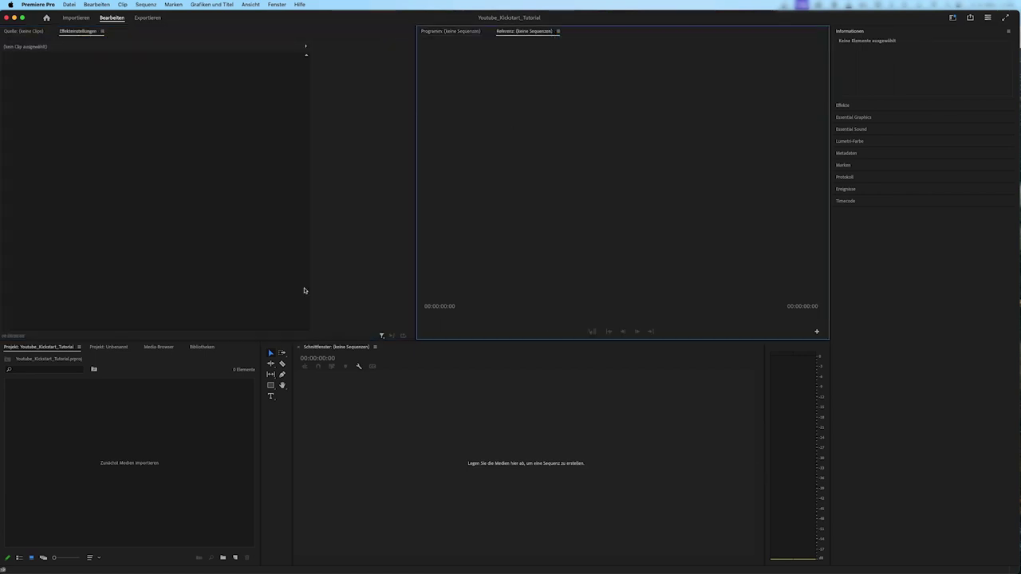
pyautogui.click(156, 349)
pyautogui.rightClick(108, 349)
pyautogui.click(160, 264)
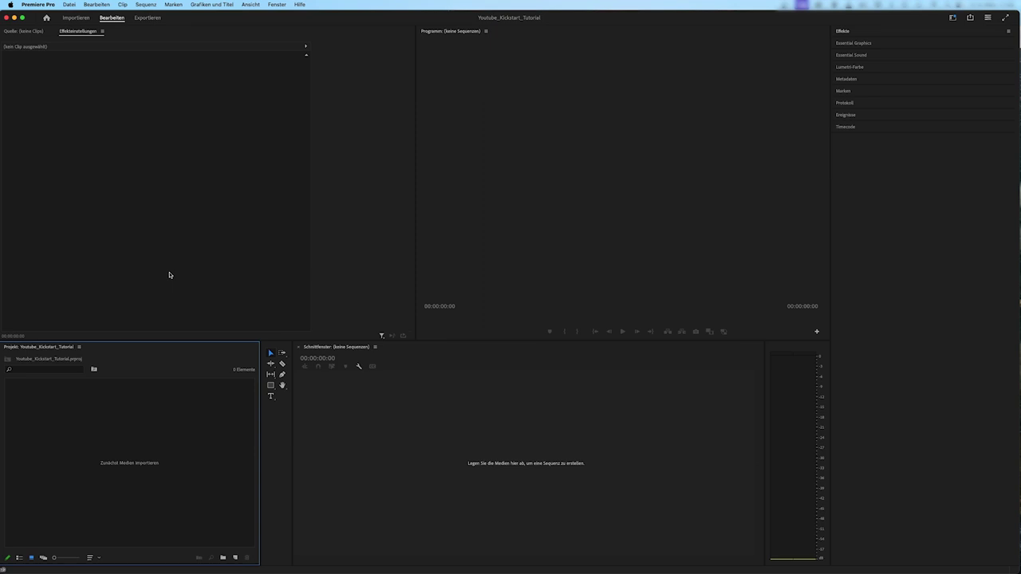
pyautogui.moveTo(416, 206); pyautogui.dragTo(371, 205)
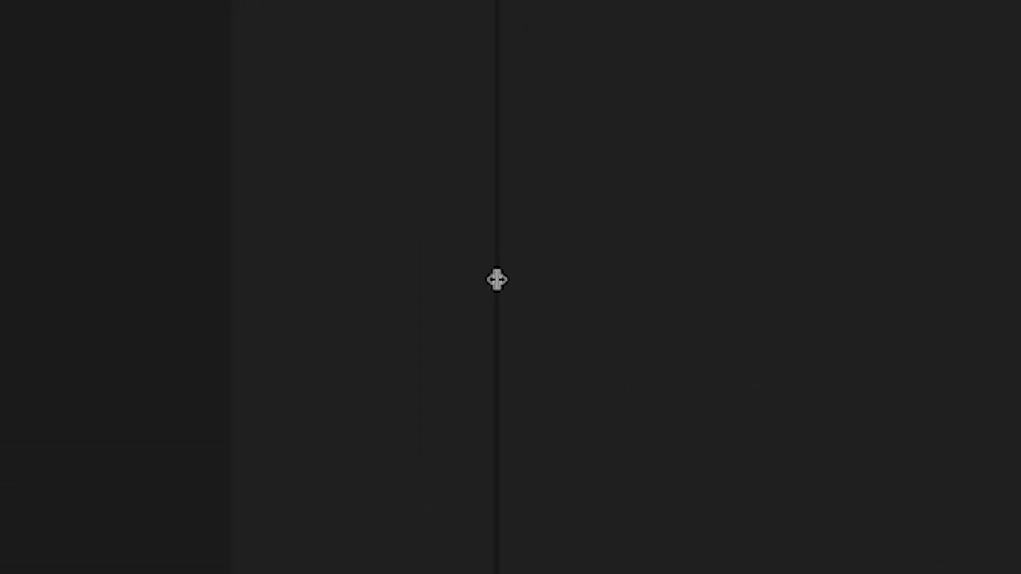
pyautogui.moveTo(534, 276)
pyautogui.mouseDown()
pyautogui.moveTo(432, 250)
pyautogui.moveTo(409, 200)
pyautogui.moveTo(294, 219)
pyautogui.mouseUp()
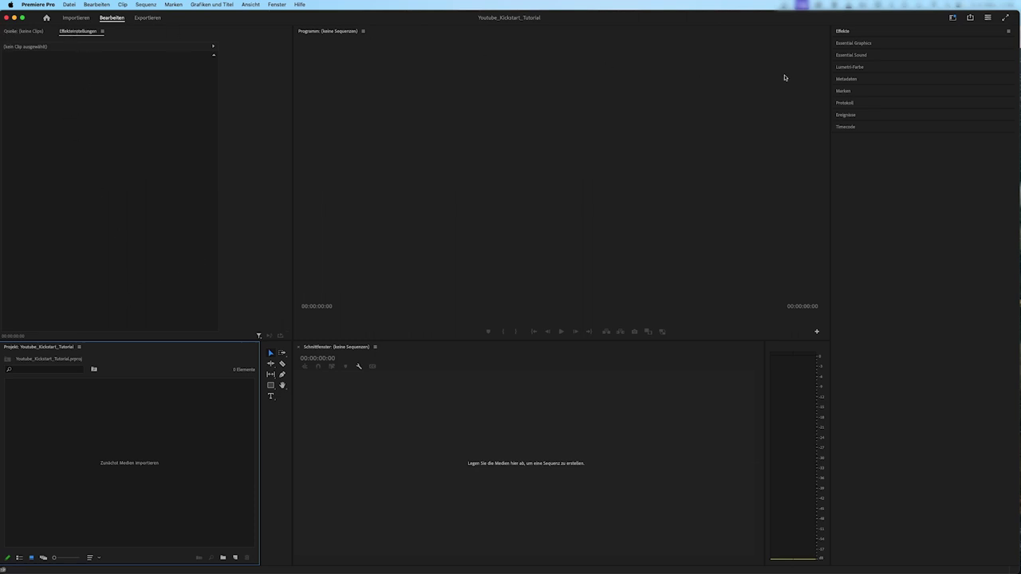
# Step: Move Effekteinstellungen above the Effekte panel and dock the Projekt panel in the left column
pyautogui.click(69, 32)
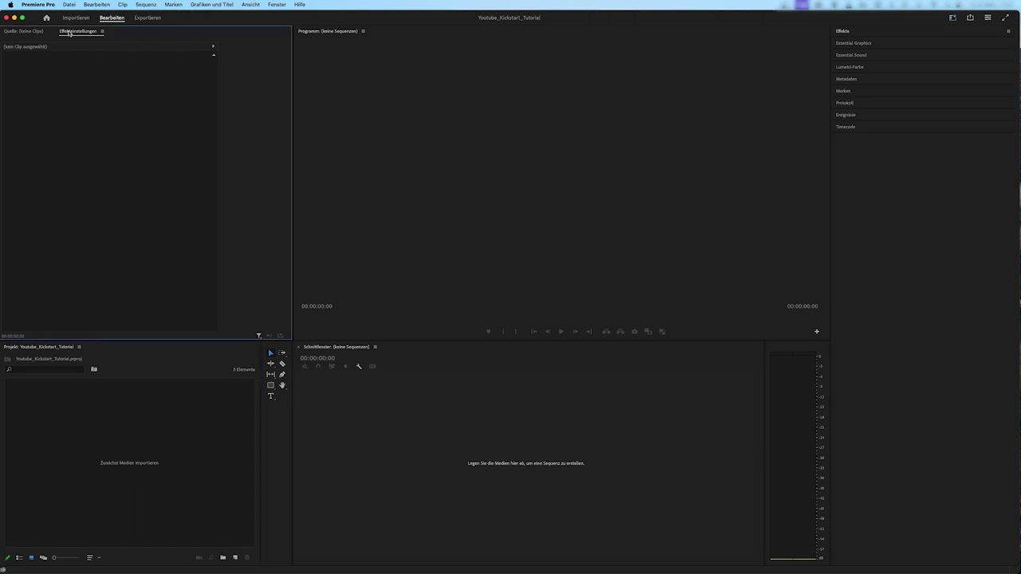
pyautogui.moveTo(70, 33)
pyautogui.mouseDown()
pyautogui.moveTo(923, 37)
pyautogui.moveTo(910, 38)
pyautogui.mouseUp()
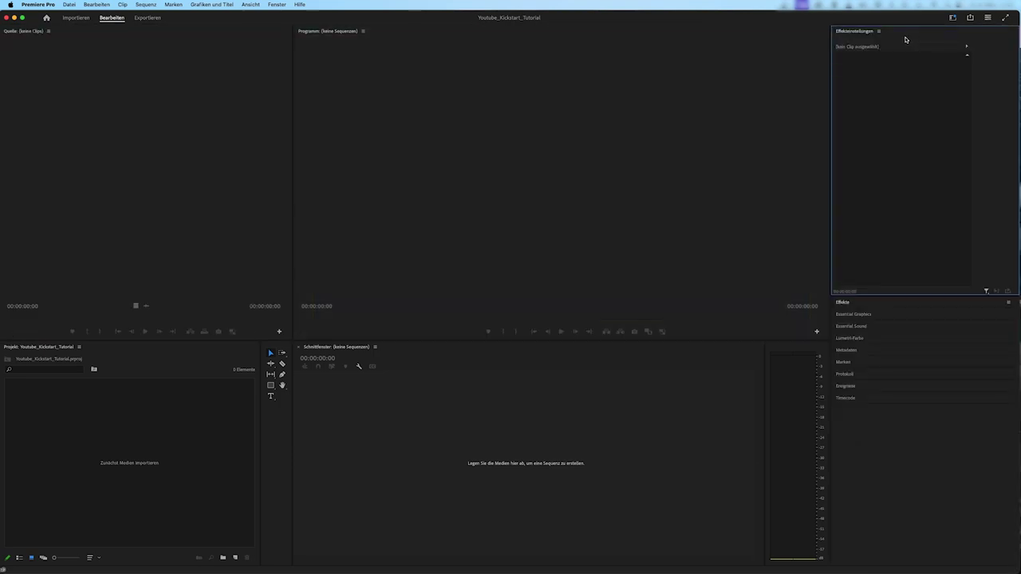
pyautogui.moveTo(13, 349)
pyautogui.mouseDown()
pyautogui.moveTo(44, 228)
pyautogui.moveTo(3, 232)
pyautogui.mouseUp()
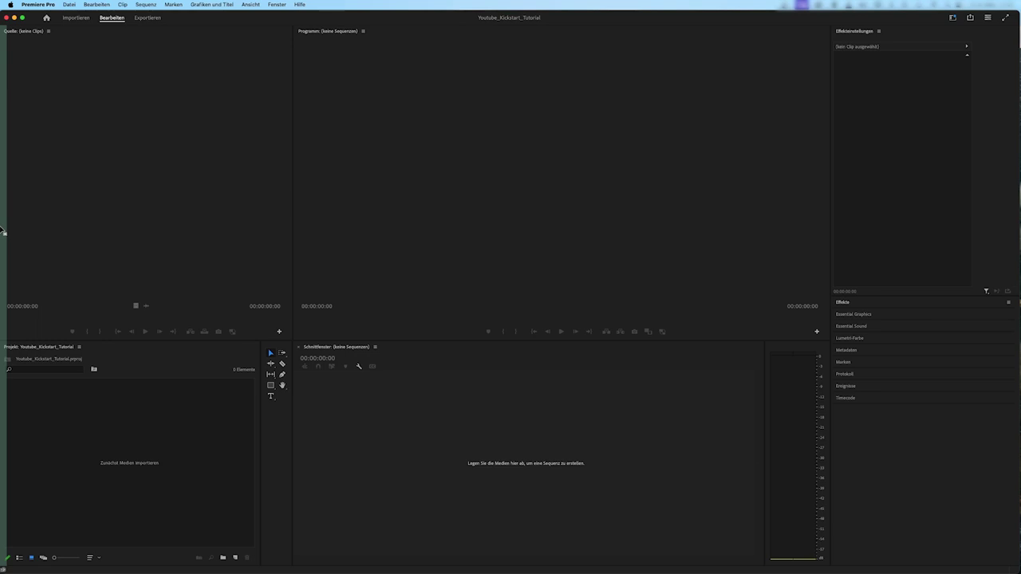
pyautogui.moveTo(4, 232); pyautogui.dragTo(4, 231)
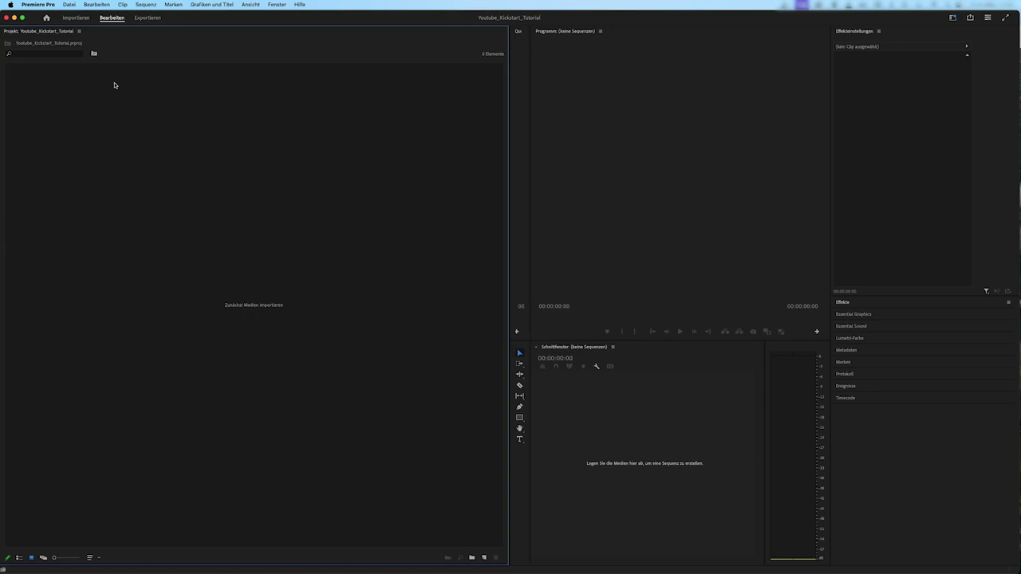
# Step: Narrow the project panel to reveal the Source monitor and widen the timeline
pyautogui.moveTo(509, 192); pyautogui.dragTo(506, 191)
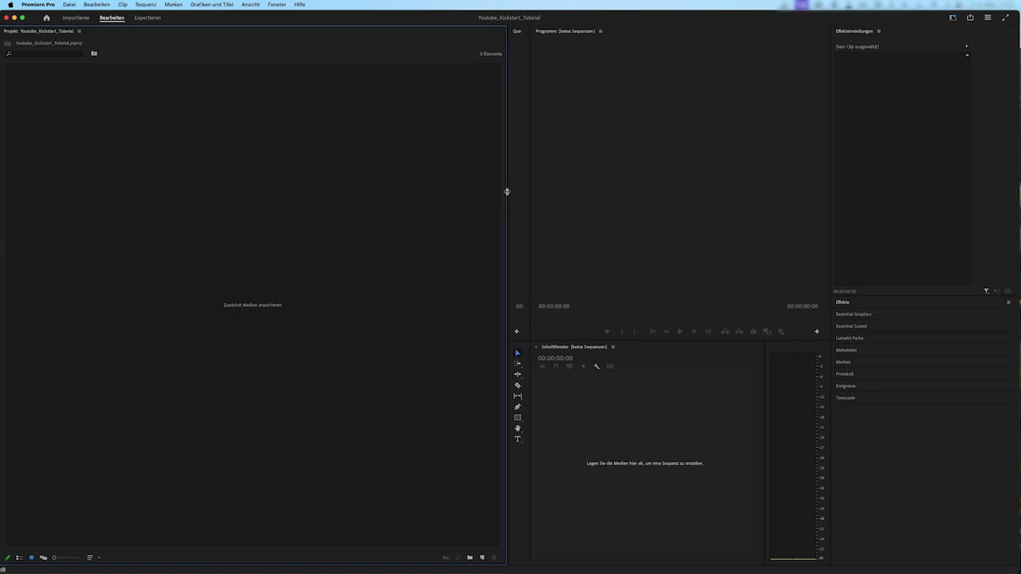
pyautogui.moveTo(506, 191); pyautogui.dragTo(169, 192)
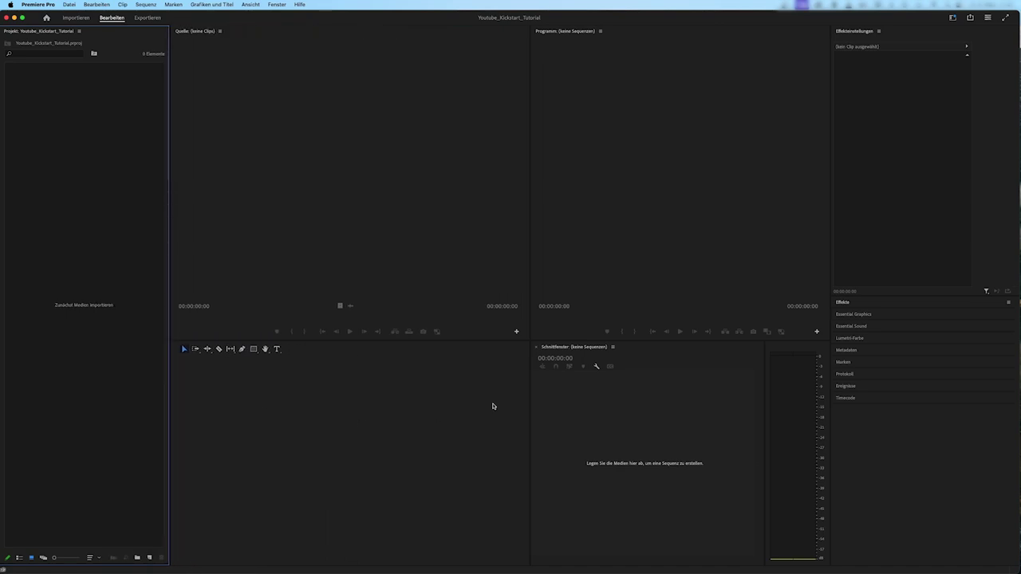
pyautogui.moveTo(530, 389); pyautogui.dragTo(176, 391)
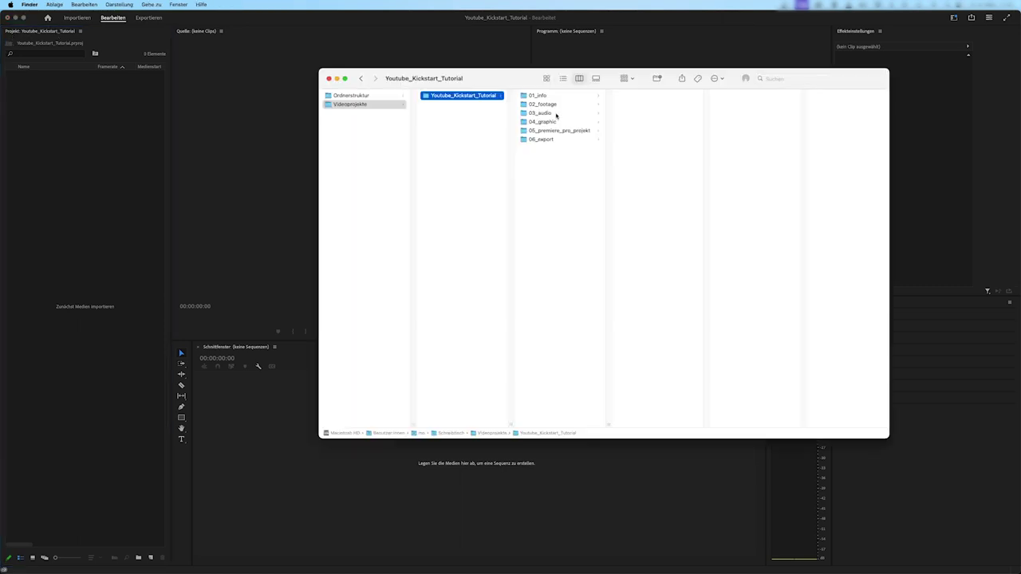
# Step: Drag the 02_footage and 03_audio folders from Finder into the project, then delete those bins again
pyautogui.click(546, 106)
pyautogui.click(565, 115)
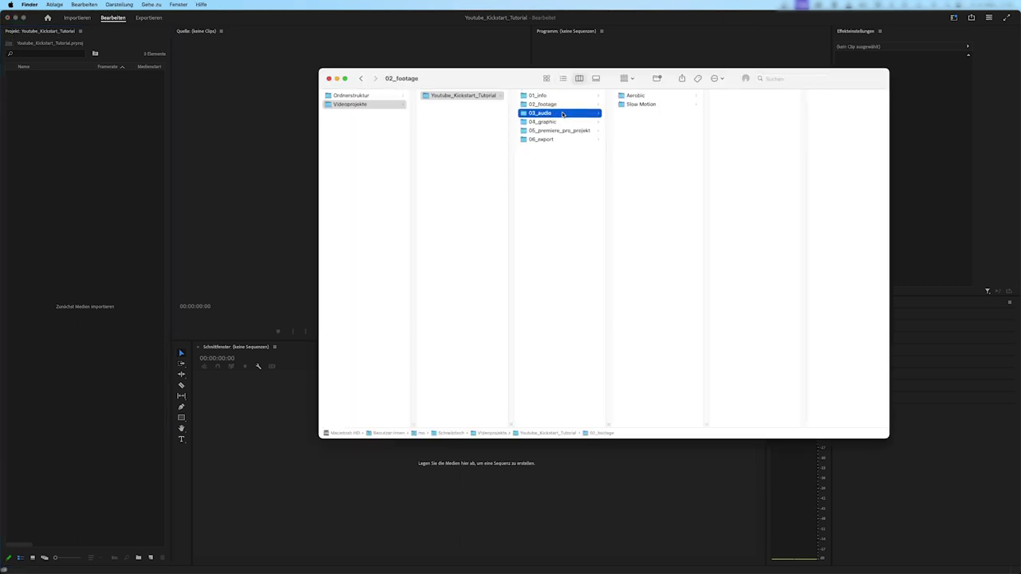
pyautogui.click(600, 107)
pyautogui.click(653, 97)
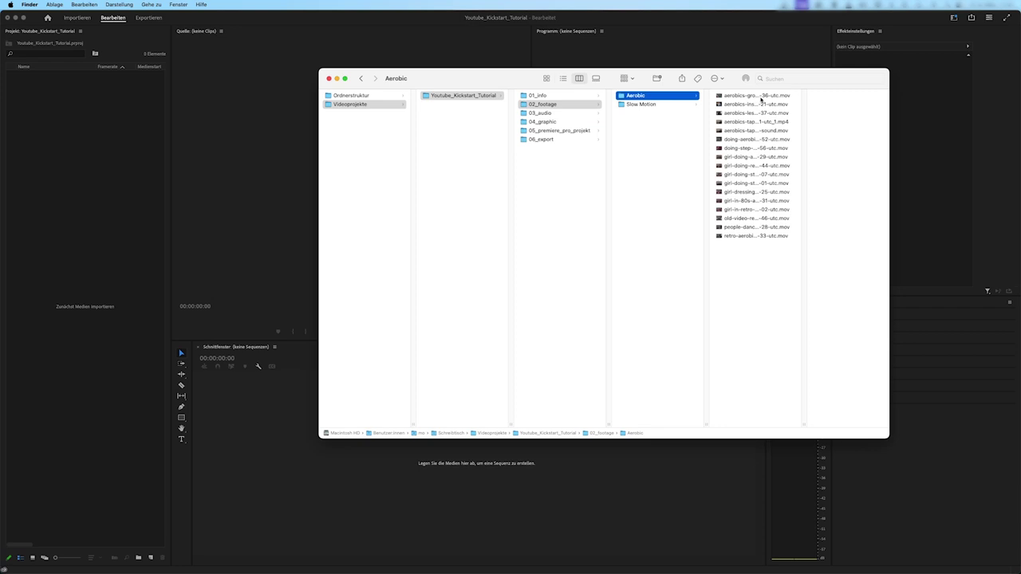
pyautogui.click(582, 114)
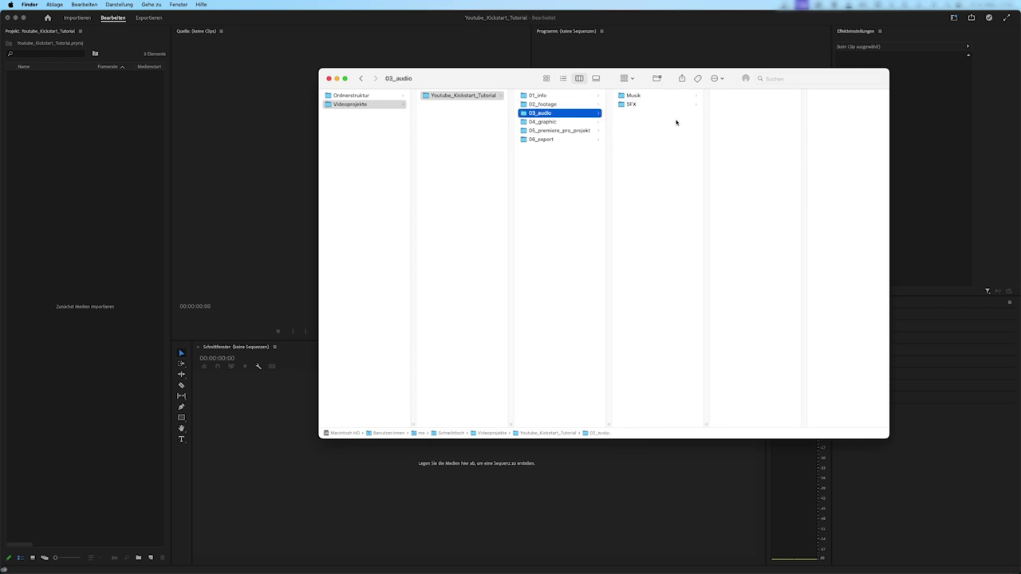
pyautogui.keyDown('shift'); pyautogui.click(548, 106); pyautogui.keyUp('shift')
pyautogui.moveTo(549, 106); pyautogui.dragTo(118, 143)
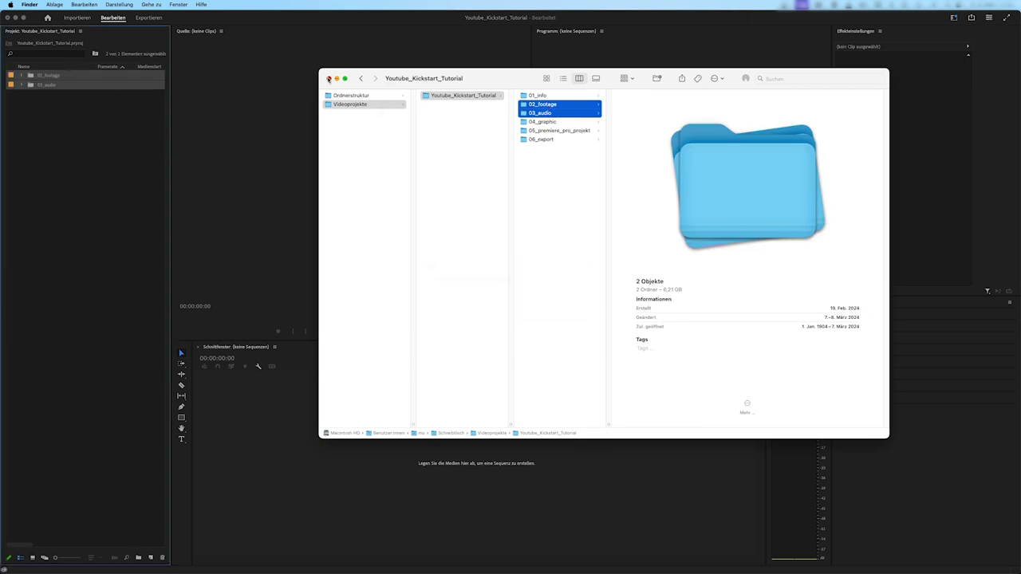
pyautogui.click(57, 148)
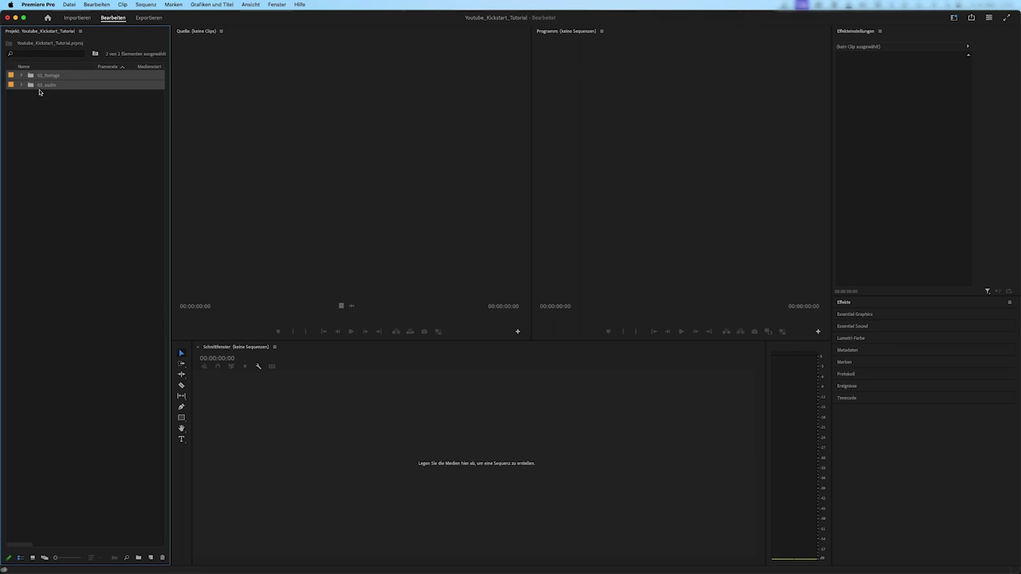
pyautogui.press('Delete')
# Step: Import 02_footage and 03_audio as bins through the Import dialog
pyautogui.doubleClick(100, 288)
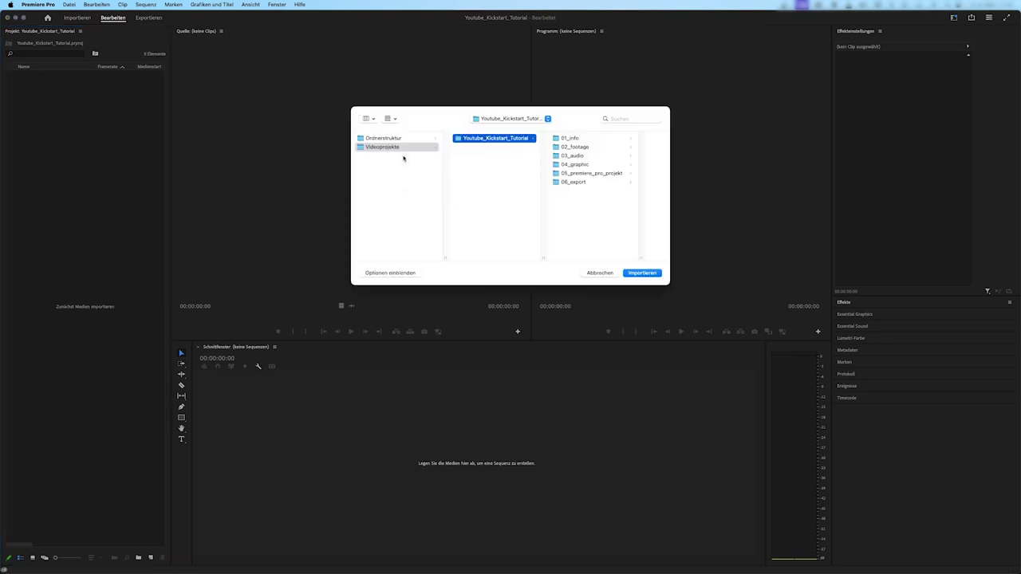
pyautogui.click(578, 149)
pyautogui.click(594, 138)
pyautogui.click(403, 156)
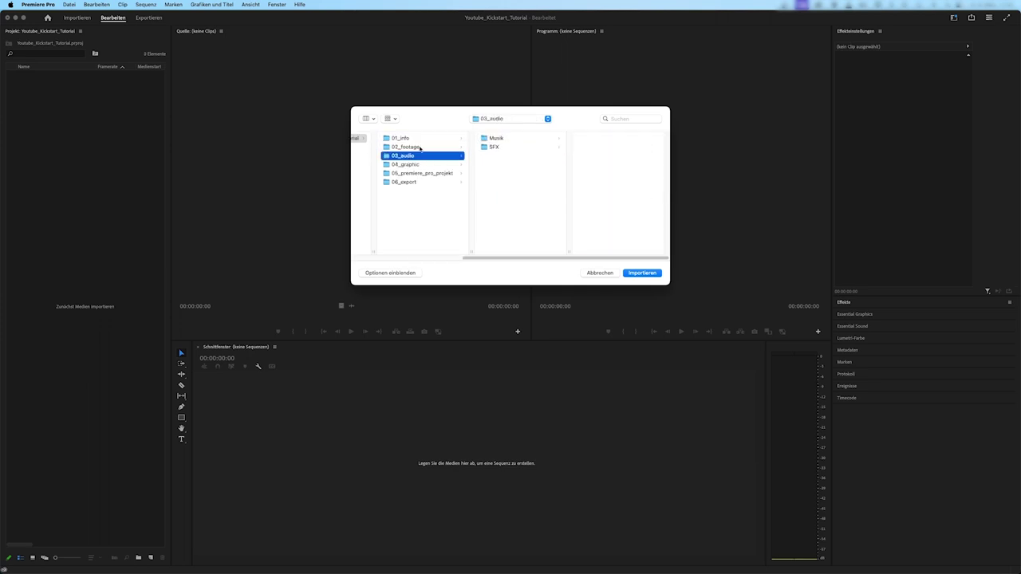
pyautogui.keyDown('shift'); pyautogui.click(415, 149); pyautogui.keyUp('shift')
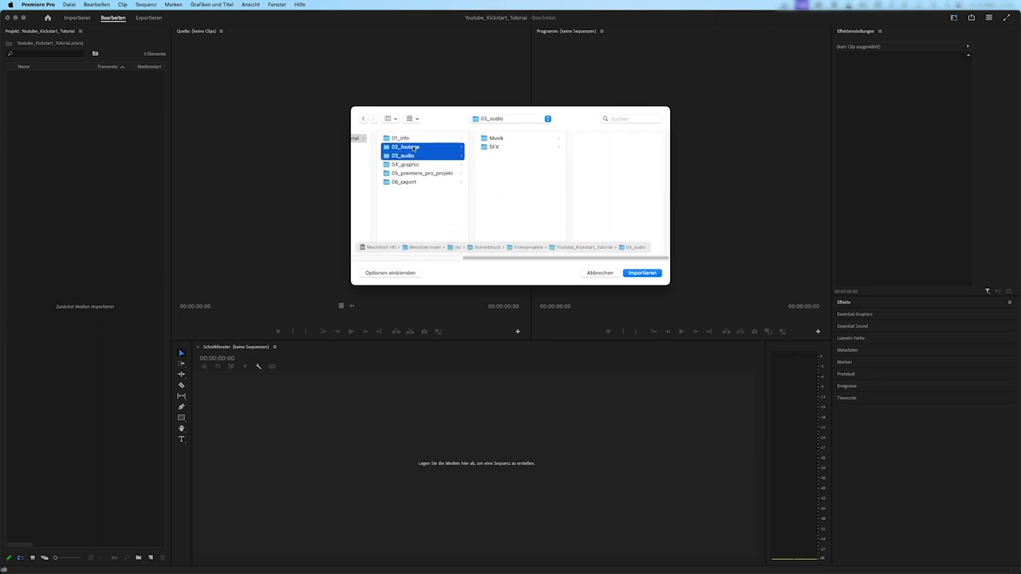
pyautogui.click(648, 276)
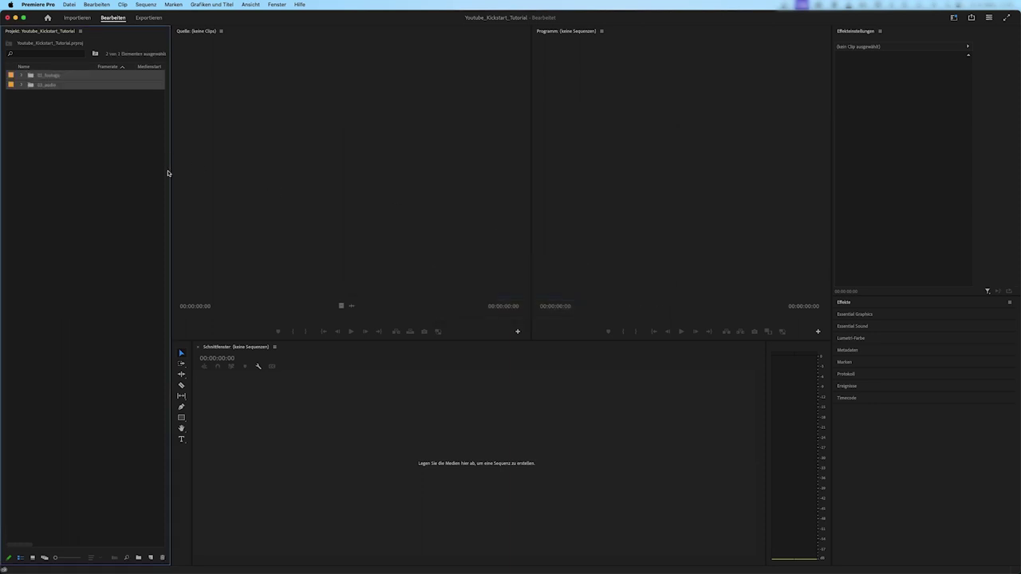
pyautogui.click(43, 118)
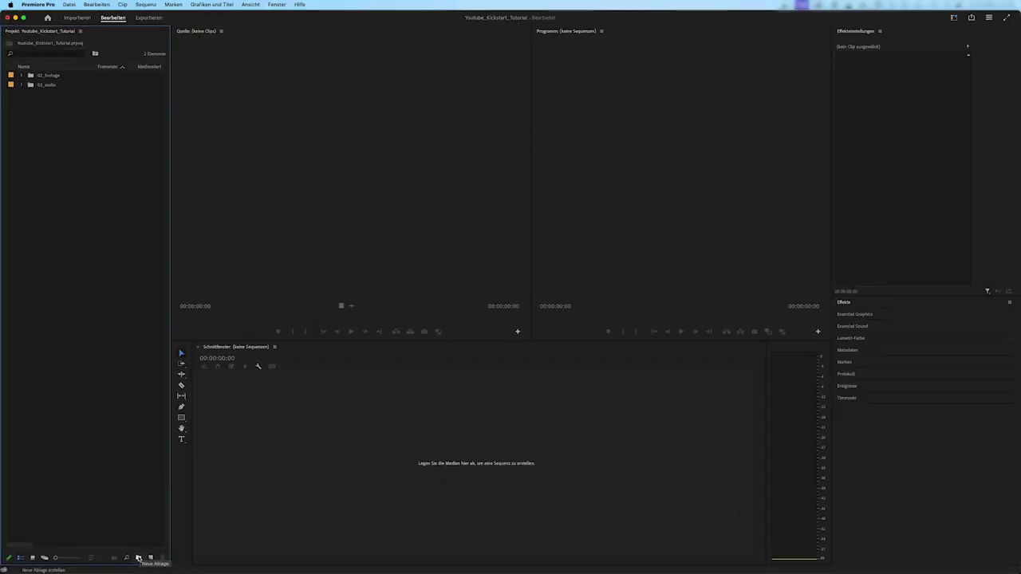
# Step: Create a new bin named 04_grafiken
pyautogui.click(138, 558)
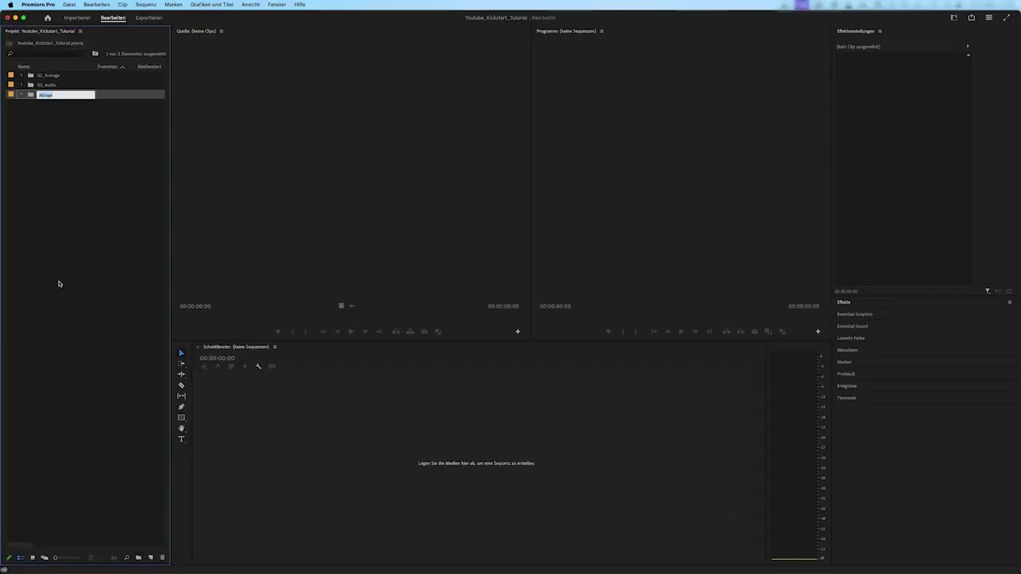
pyautogui.write('04_')
pyautogui.write('grafiken')
pyautogui.press('Return')
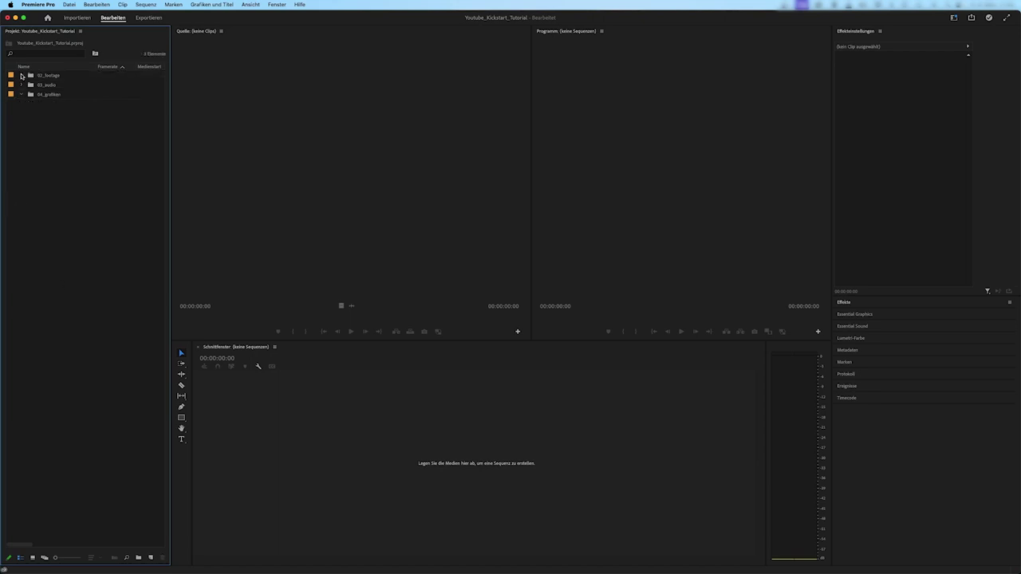
# Step: Expand the 02_footage, 03_audio, Aerobic and Slow Motion bins to list their clips
pyautogui.click(21, 75)
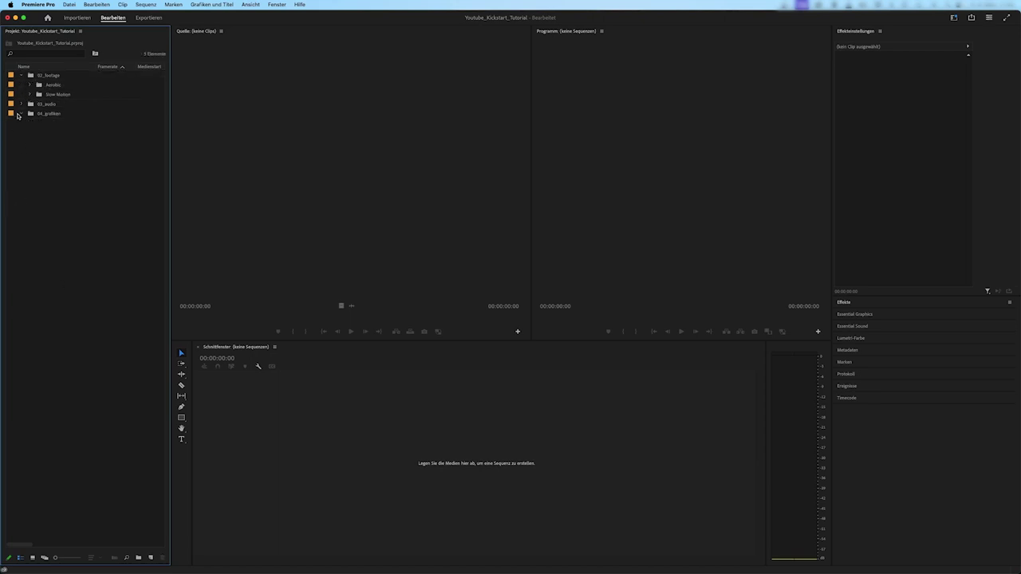
pyautogui.click(22, 104)
pyautogui.click(30, 84)
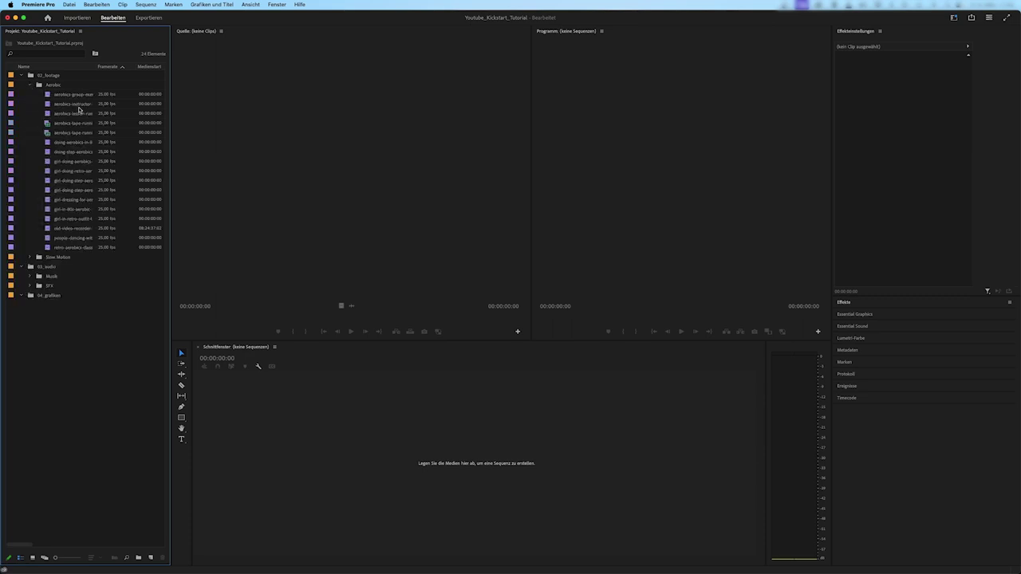
pyautogui.click(30, 257)
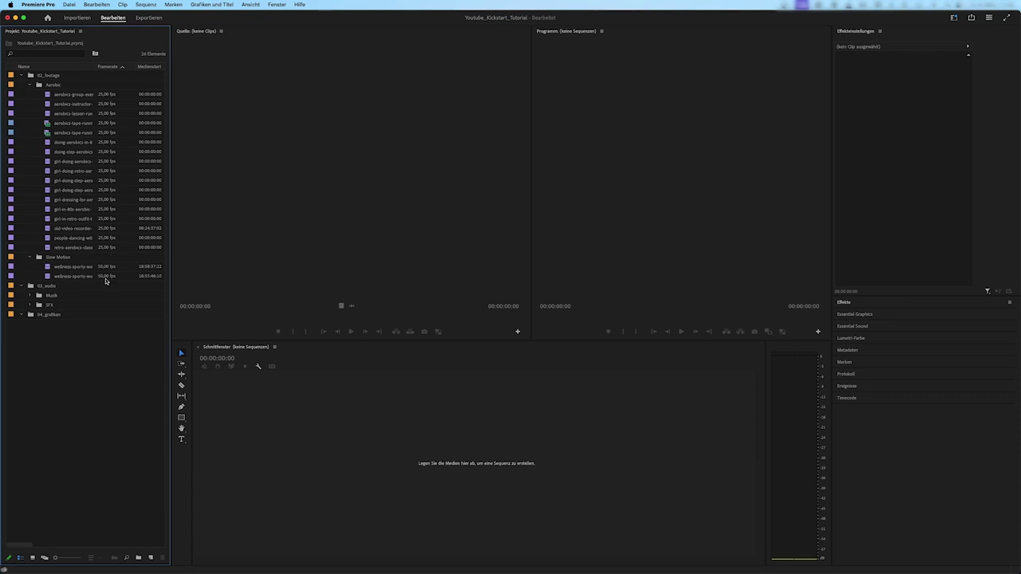
pyautogui.moveTo(19, 545); pyautogui.dragTo(66, 543)
pyautogui.moveTo(78, 544); pyautogui.dragTo(84, 544)
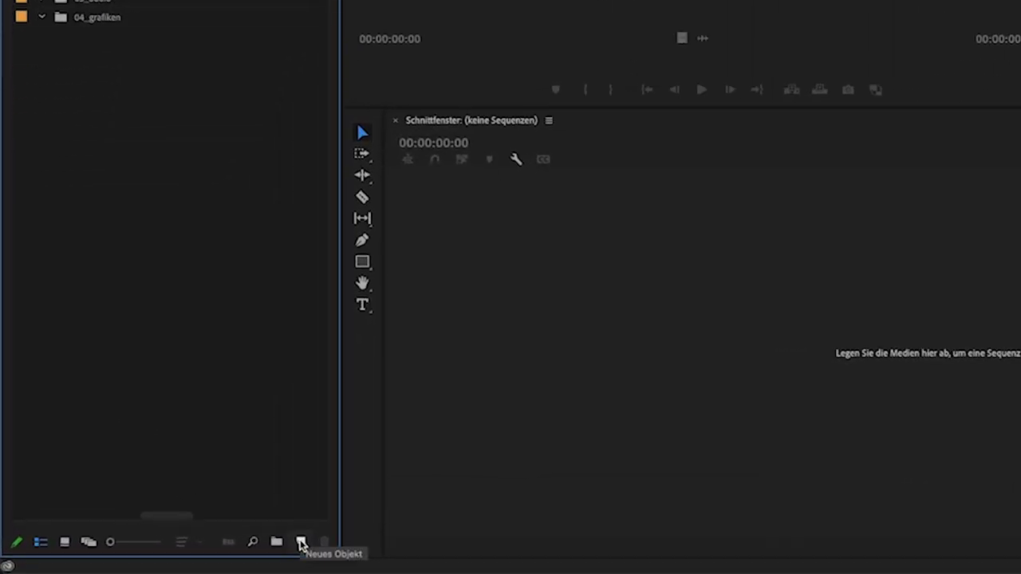
# Step: Create a sequence from the HD 1080p 25 fps preset, named Youtube_Kickstart_Tutorial
pyautogui.click(302, 544)
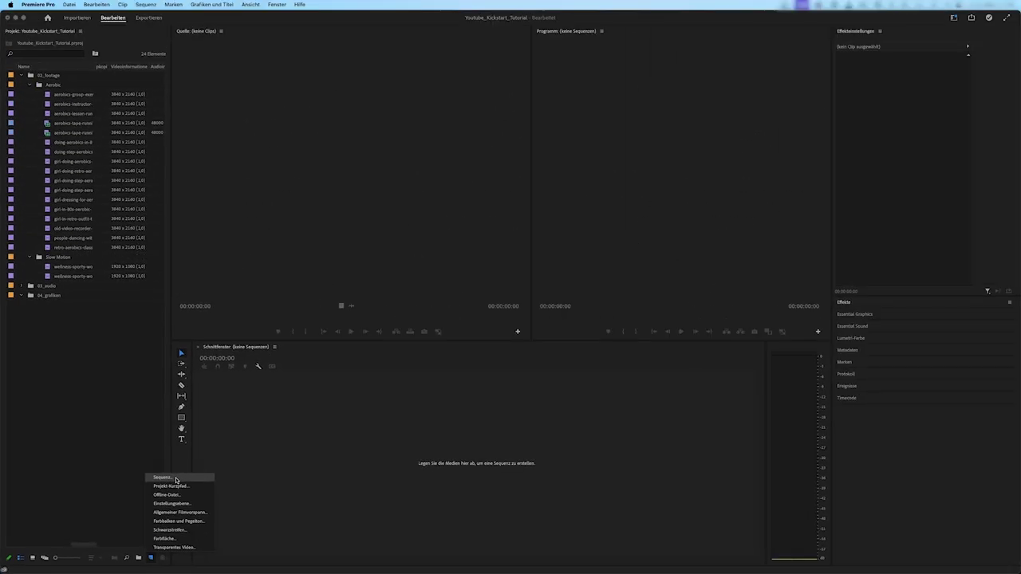
pyautogui.click(171, 480)
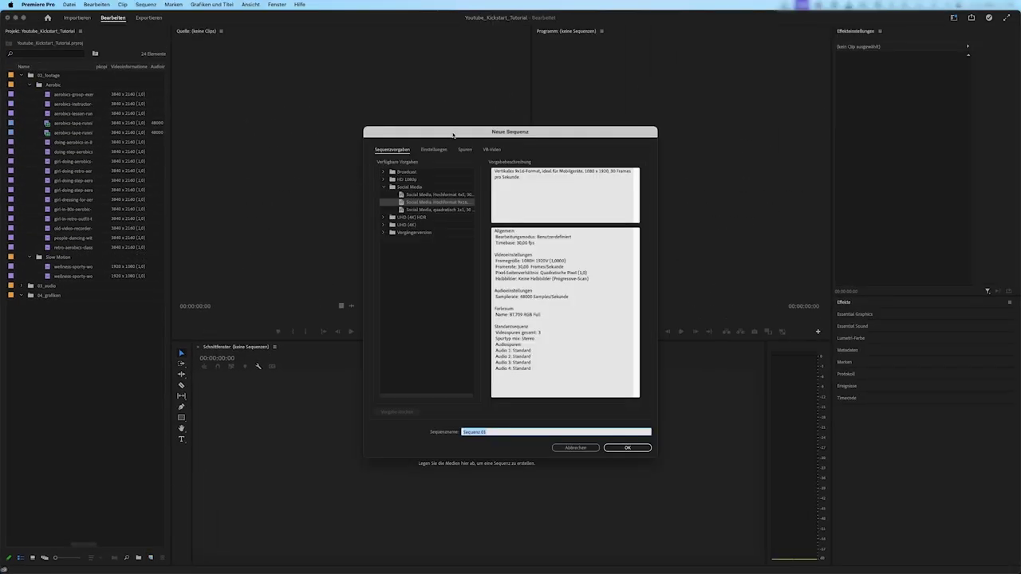
pyautogui.moveTo(453, 134); pyautogui.dragTo(414, 131)
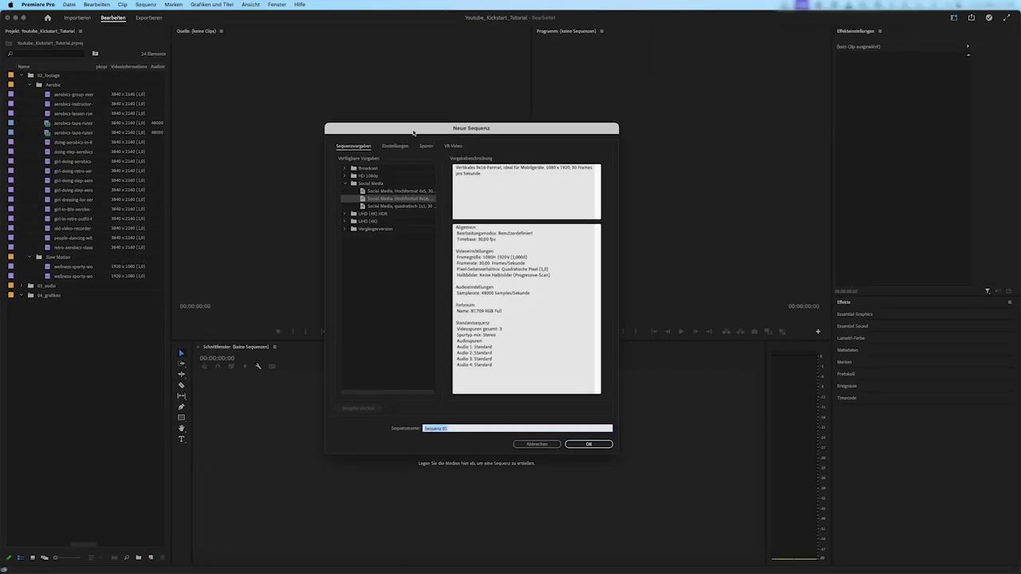
pyautogui.click(344, 175)
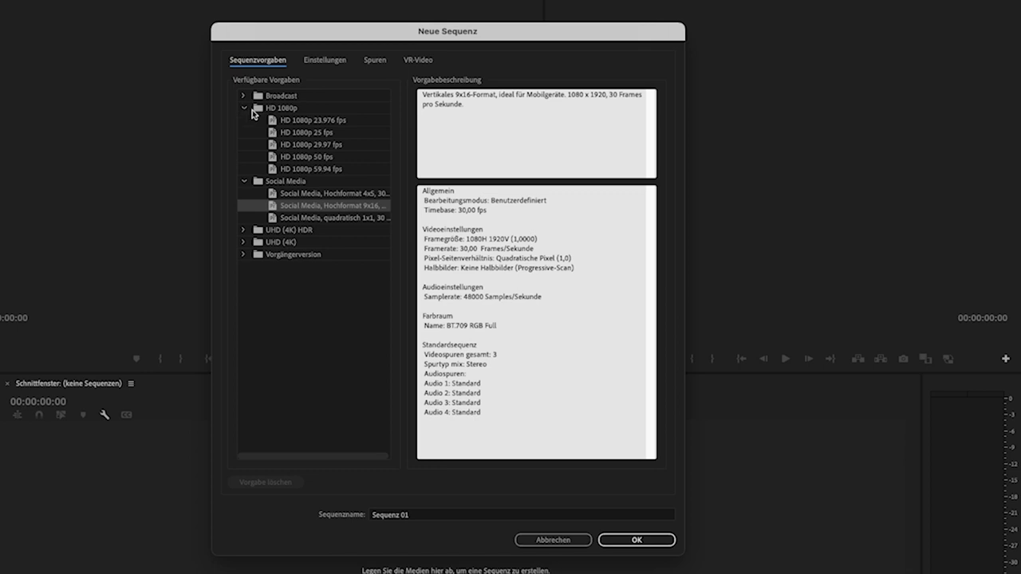
pyautogui.click(306, 134)
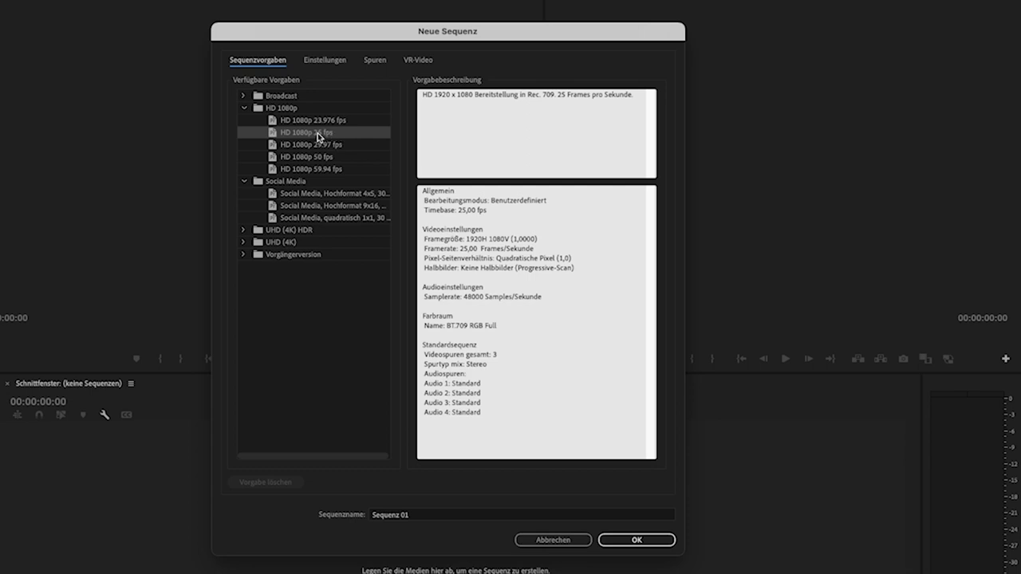
pyautogui.click(423, 514)
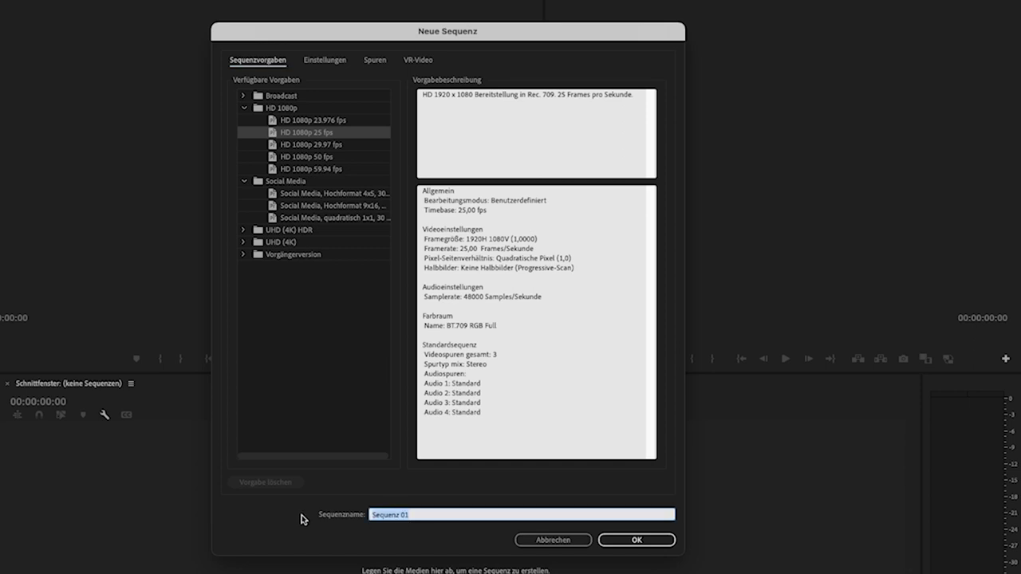
pyautogui.write('Youtube_')
pyautogui.write('Kicks')
pyautogui.write('tart_Tutorial')
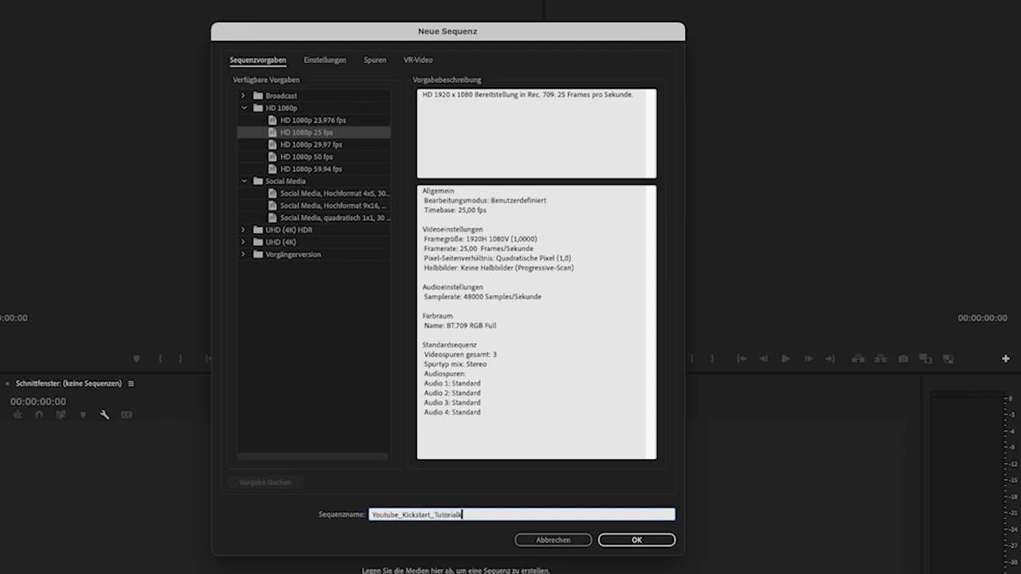
pyautogui.click(590, 445)
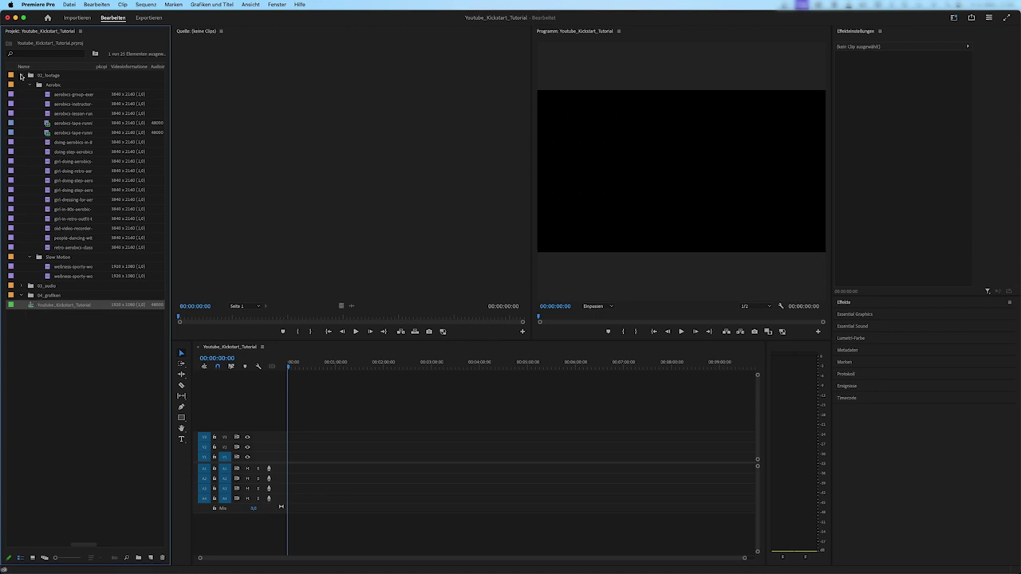
# Step: Open the Youtube_Kickstart_Tutorial sequence and load aerobics-group-exercise into the Source monitor
pyautogui.click(22, 76)
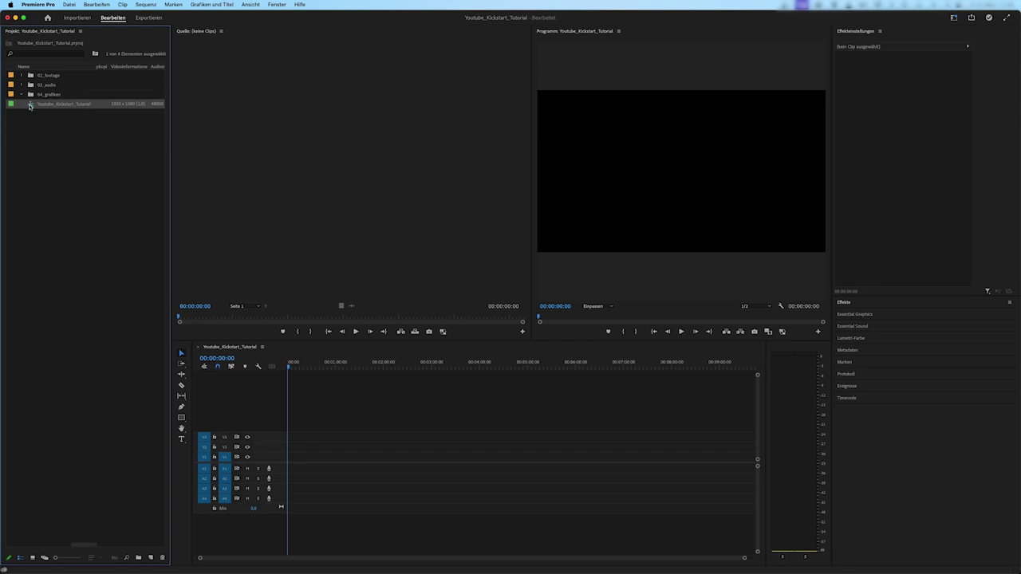
pyautogui.doubleClick(30, 107)
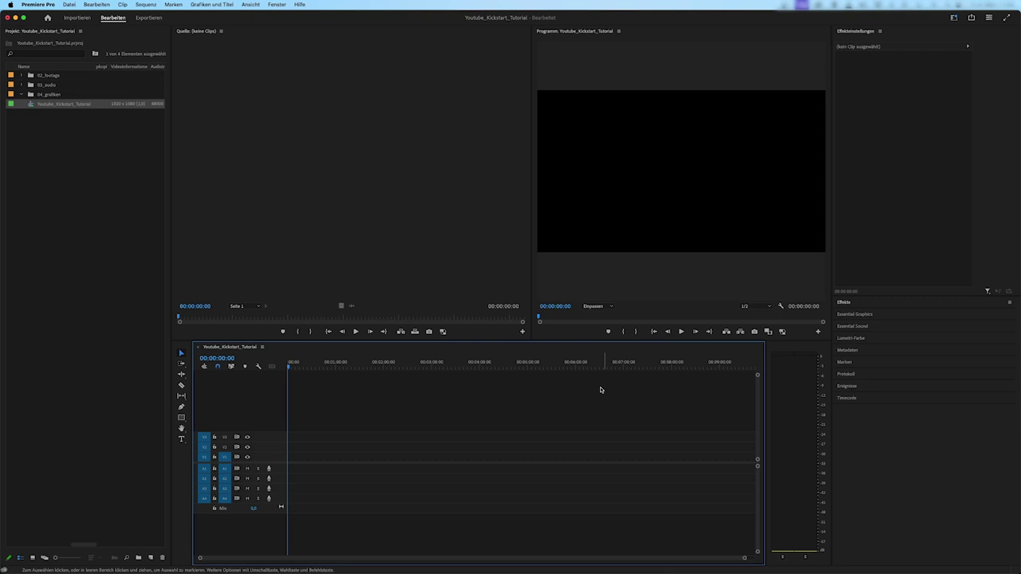
pyautogui.click(21, 75)
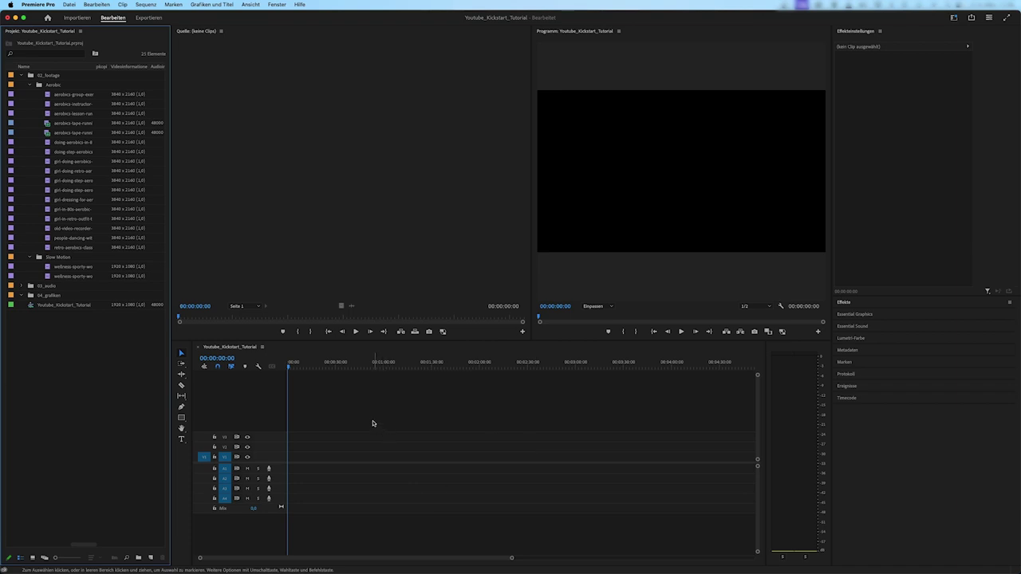
pyautogui.doubleClick(48, 95)
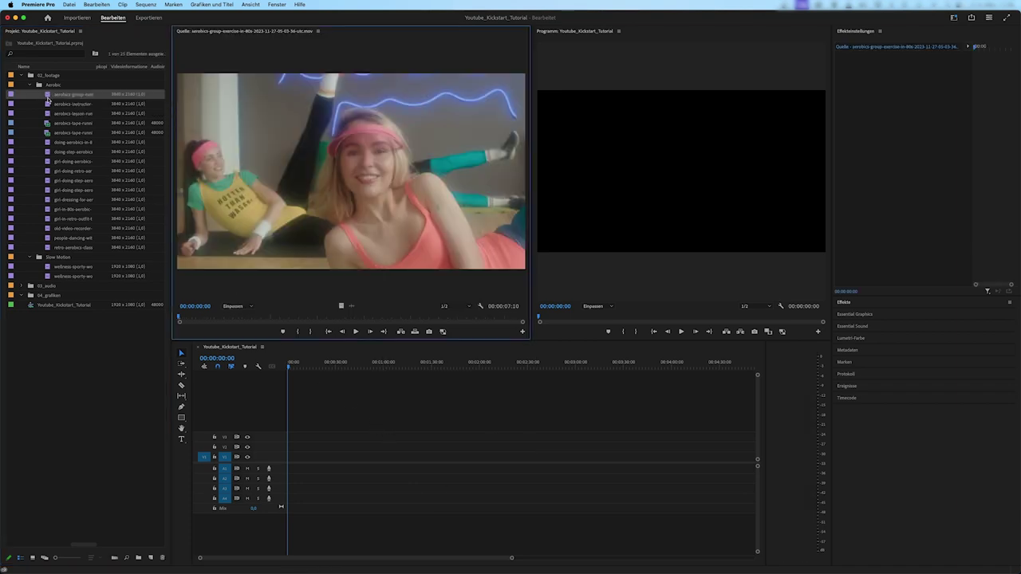
# Step: Preview clips, then place girl-dressing-for-aerobics at 00:00:00:00 on track V1
pyautogui.doubleClick(48, 117)
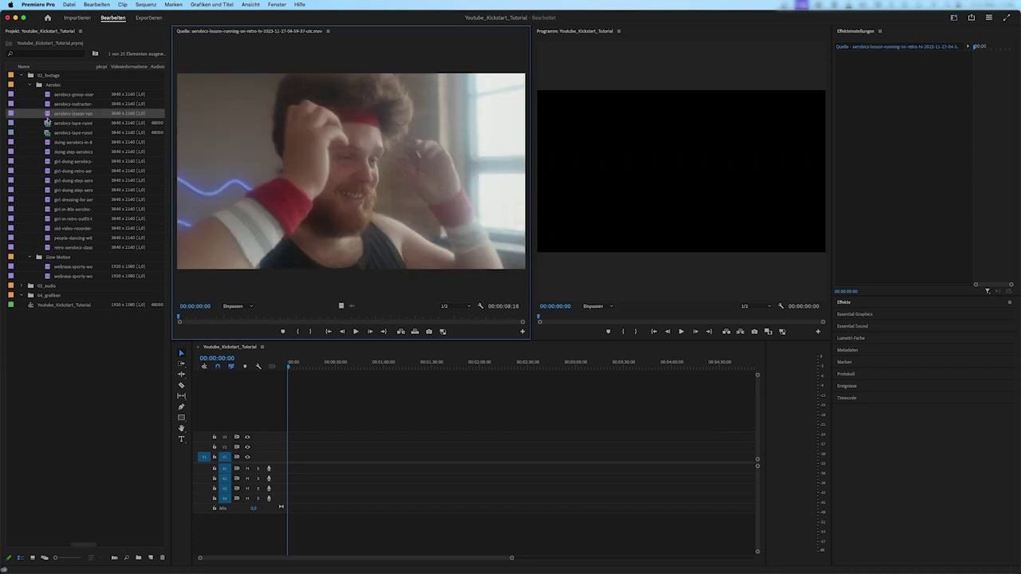
pyautogui.doubleClick(50, 201)
pyautogui.moveTo(48, 200); pyautogui.dragTo(288, 458)
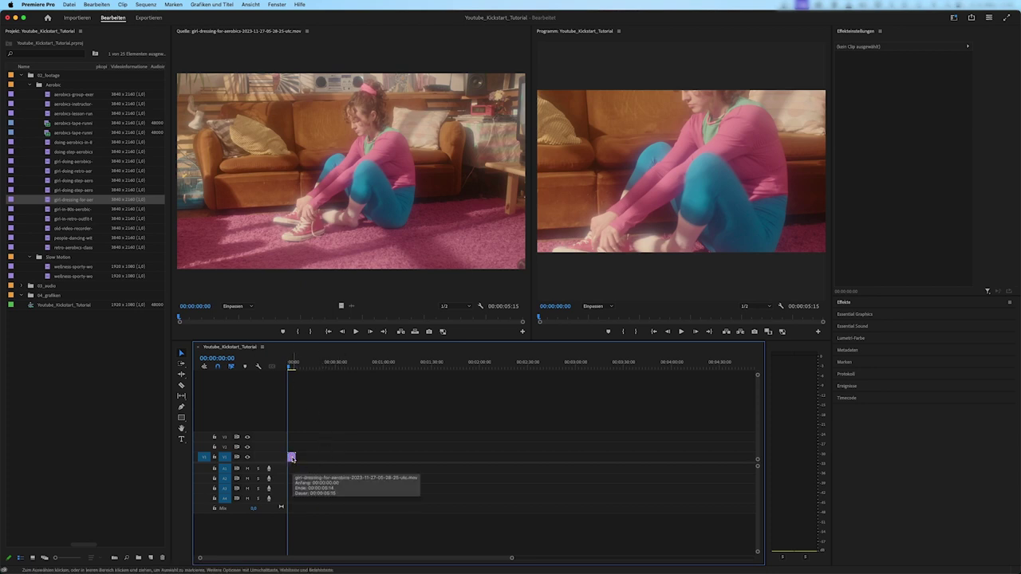
# Step: Apply Auf Framegröße anpassen (Pan und Zoom) to the V1 clip, scaling it to 50%
pyautogui.rightClick(292, 459)
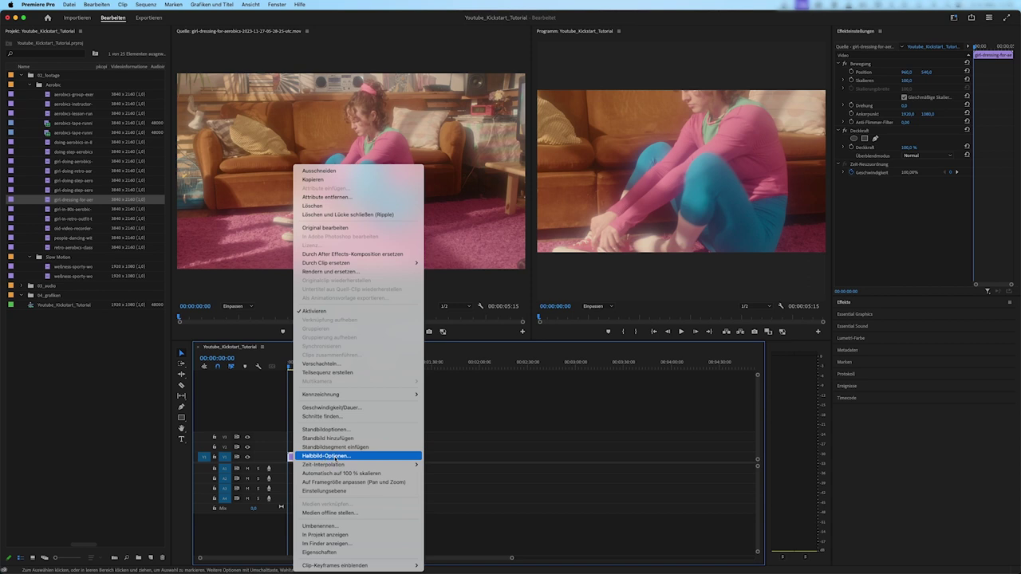
pyautogui.moveTo(345, 468)
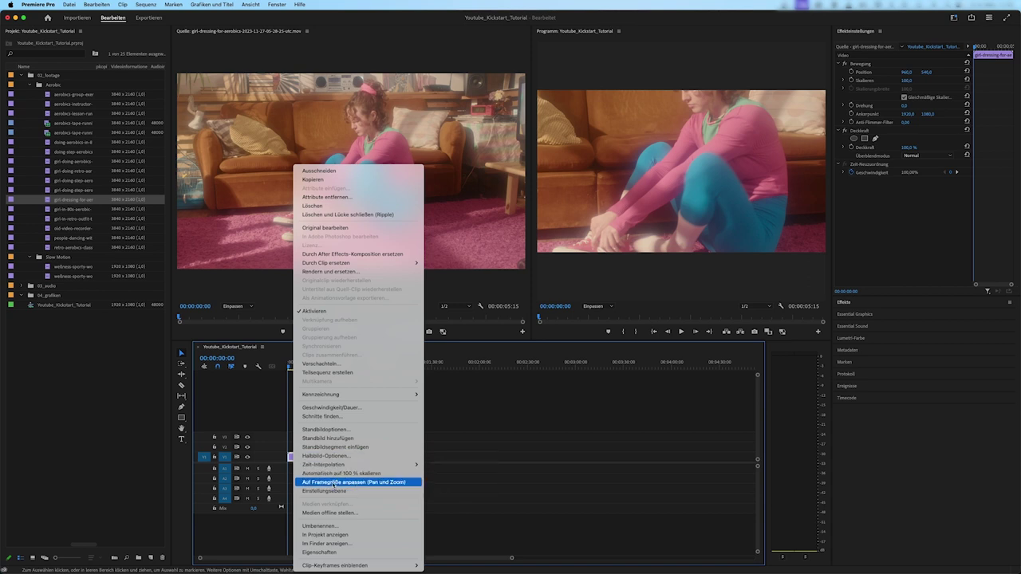
pyautogui.click(333, 483)
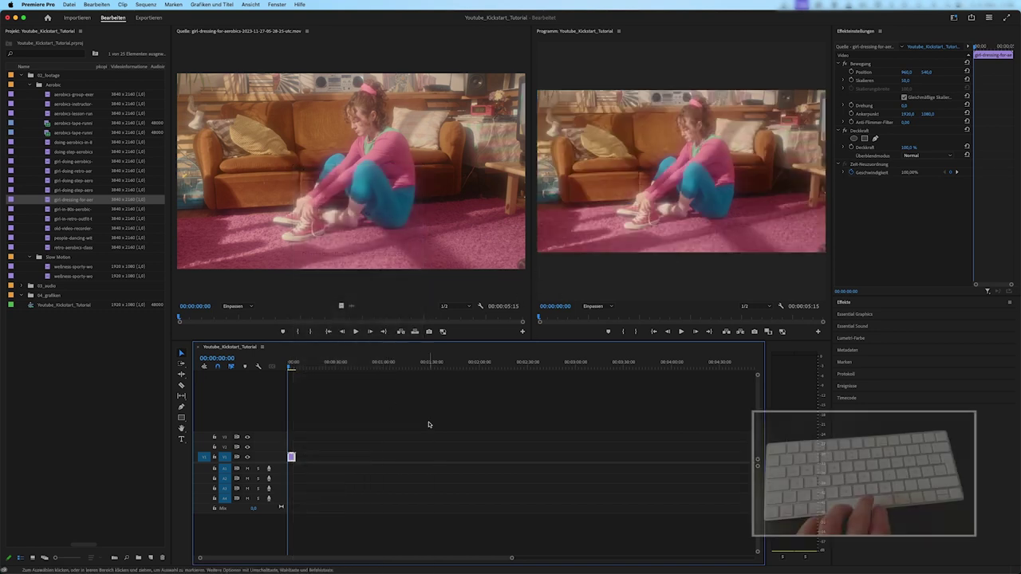
pyautogui.press('space')
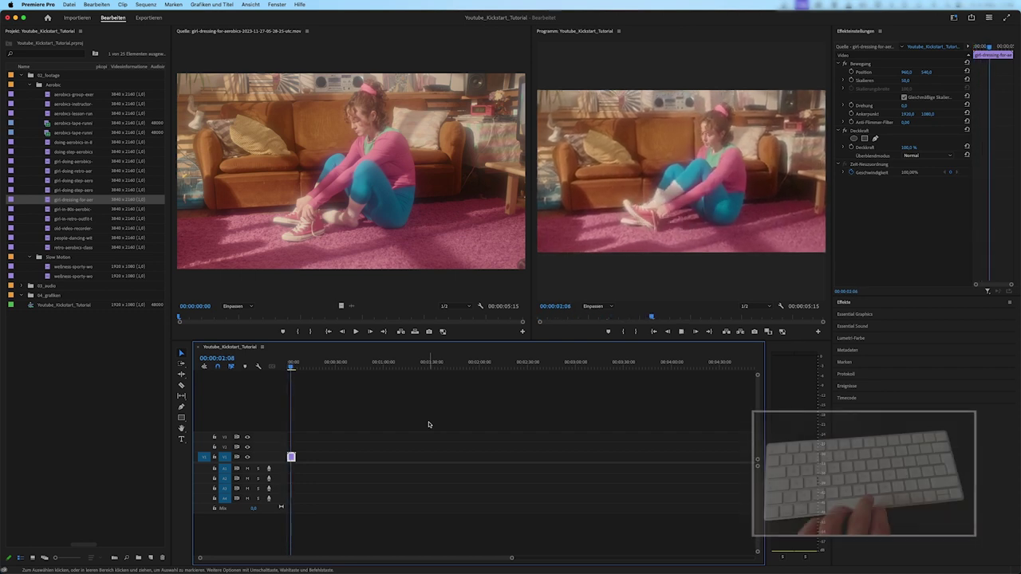
pyautogui.press('space')
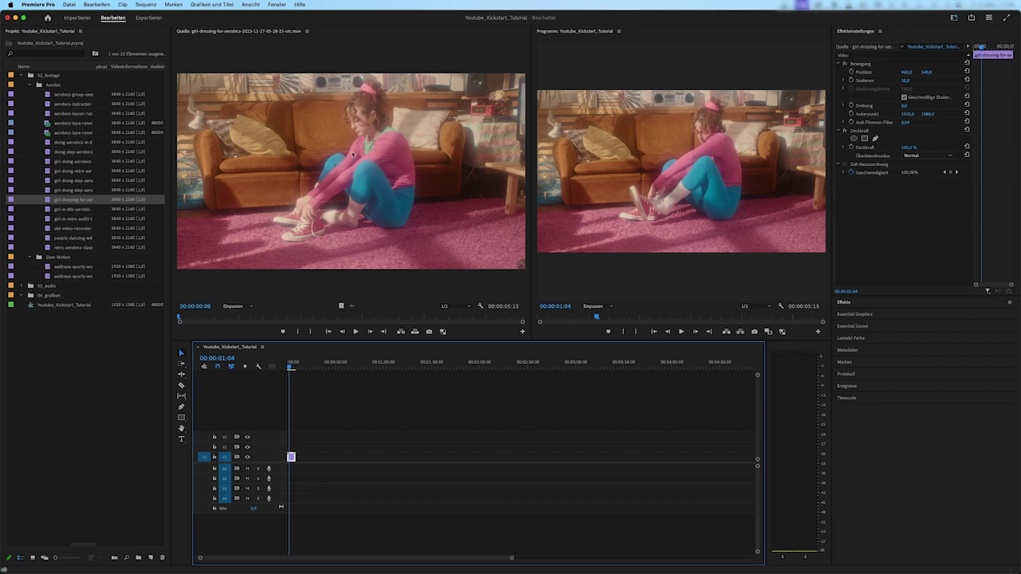
pyautogui.click(72, 115)
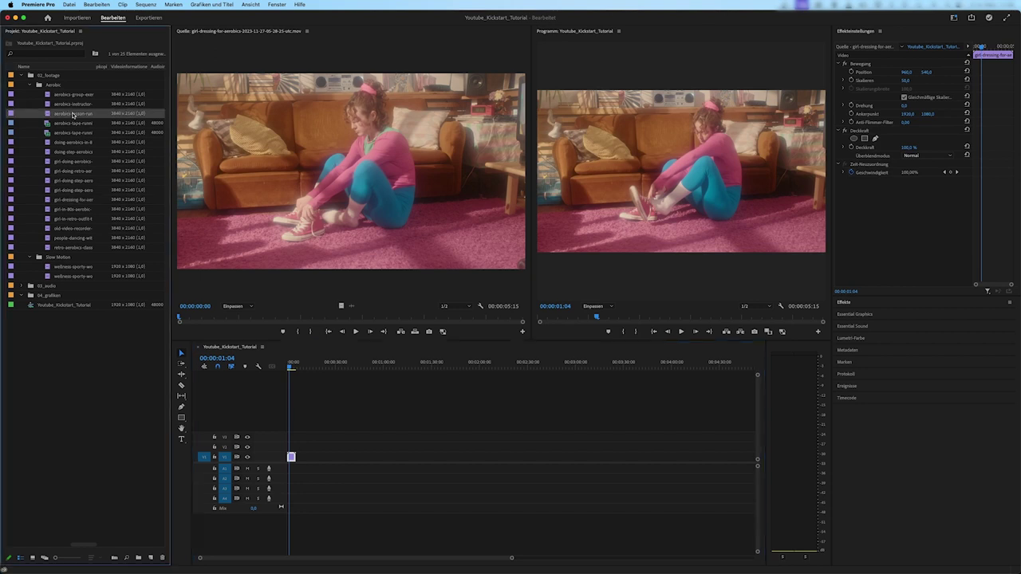
pyautogui.click(70, 159)
pyautogui.click(67, 199)
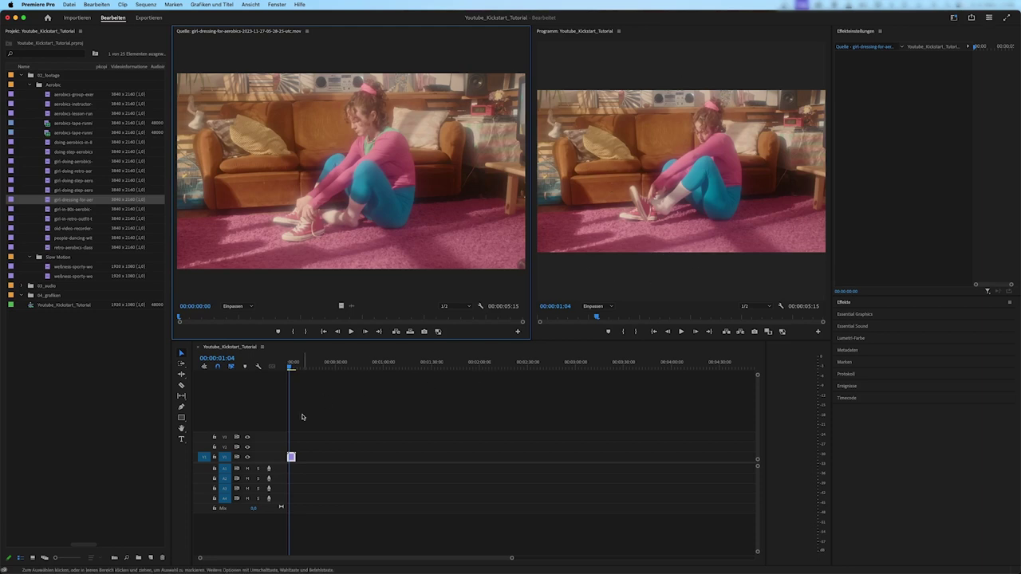
pyautogui.click(422, 460)
pyautogui.press('space')
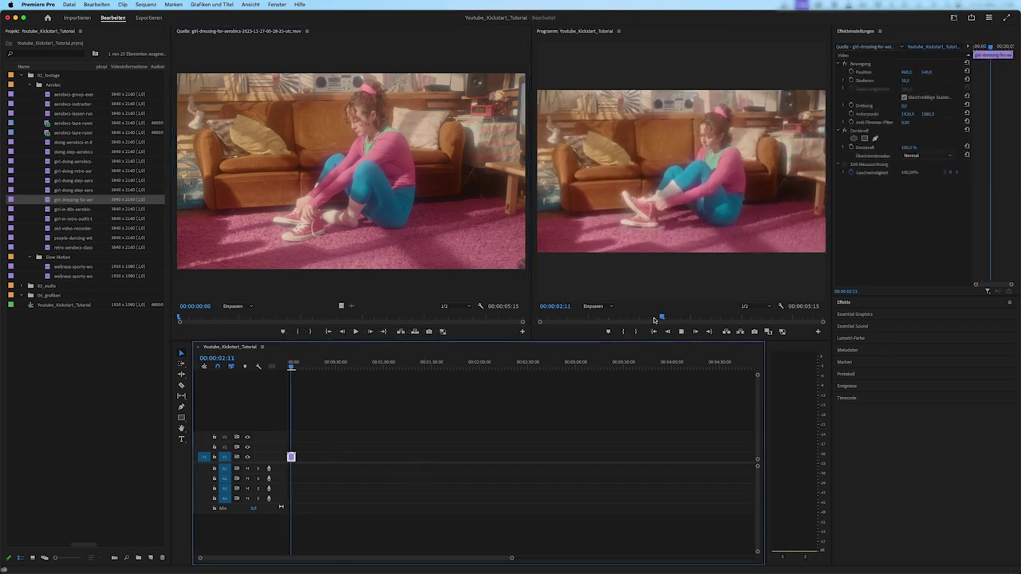
pyautogui.press('space')
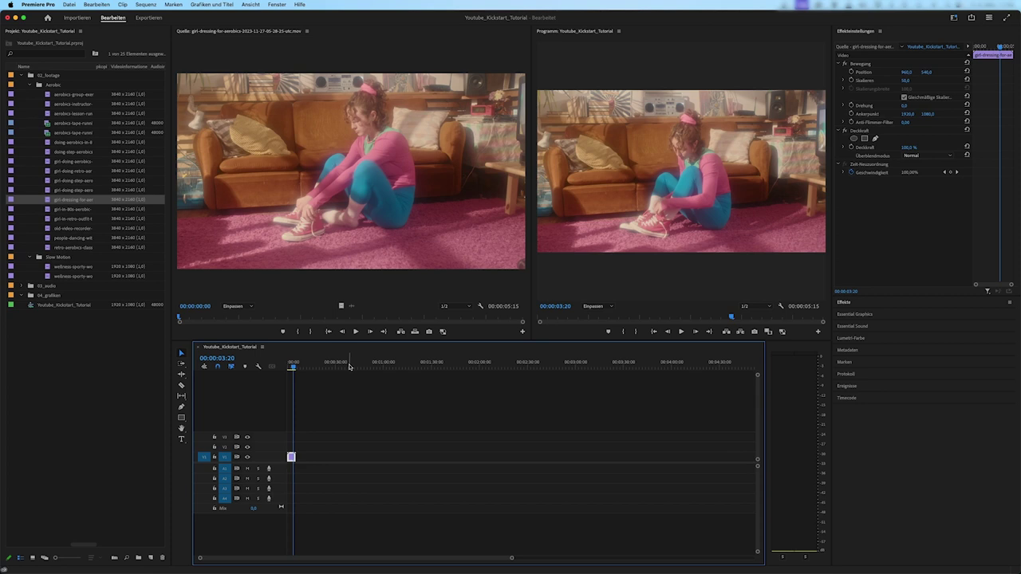
pyautogui.press('Home')
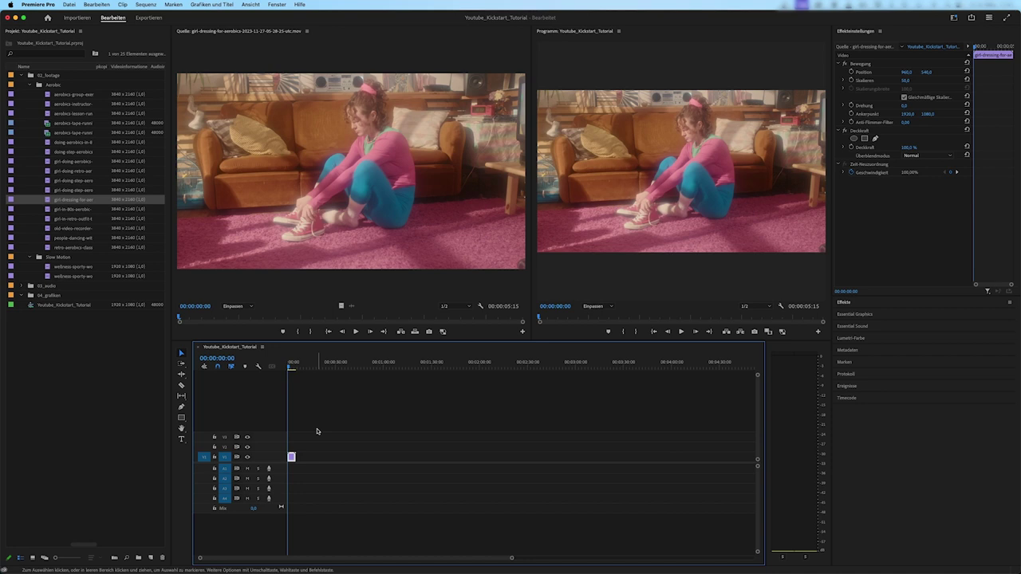
pyautogui.click(291, 444)
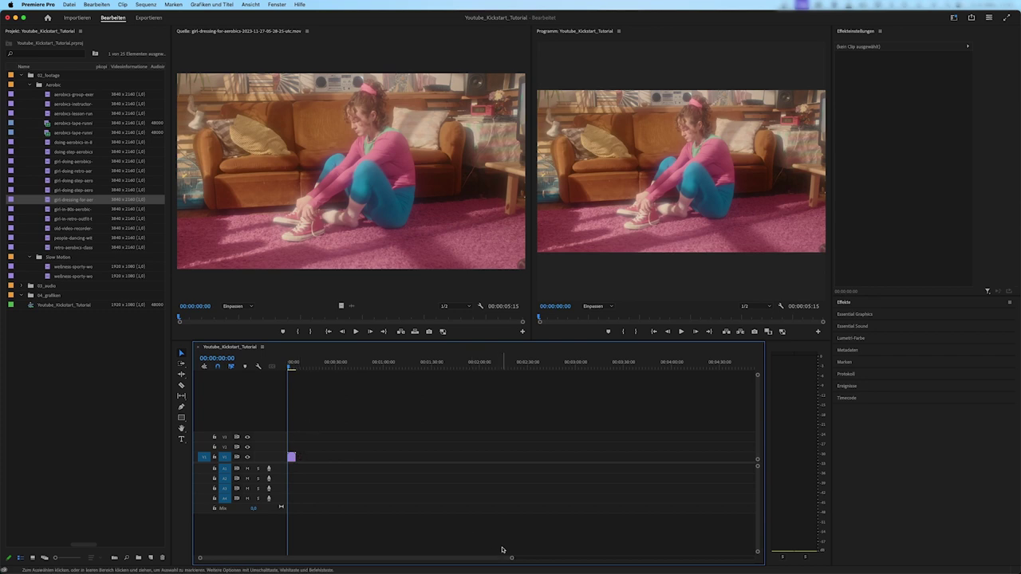
# Step: Zoom the timeline onto the girl-dressing clip, play it back, and fit the sequence to the view
pyautogui.moveTo(513, 561); pyautogui.dragTo(409, 560)
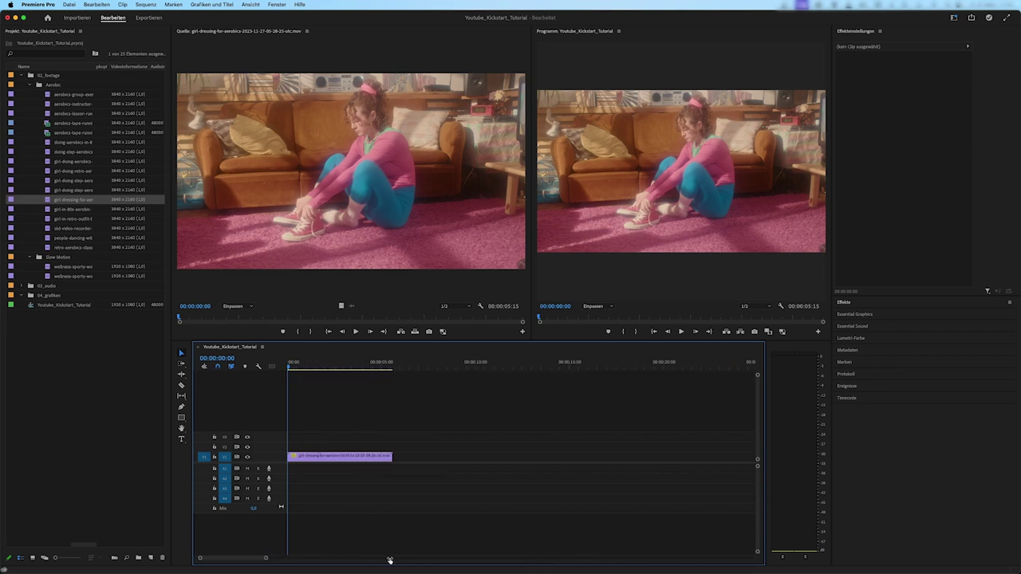
pyautogui.moveTo(409, 560); pyautogui.dragTo(374, 559)
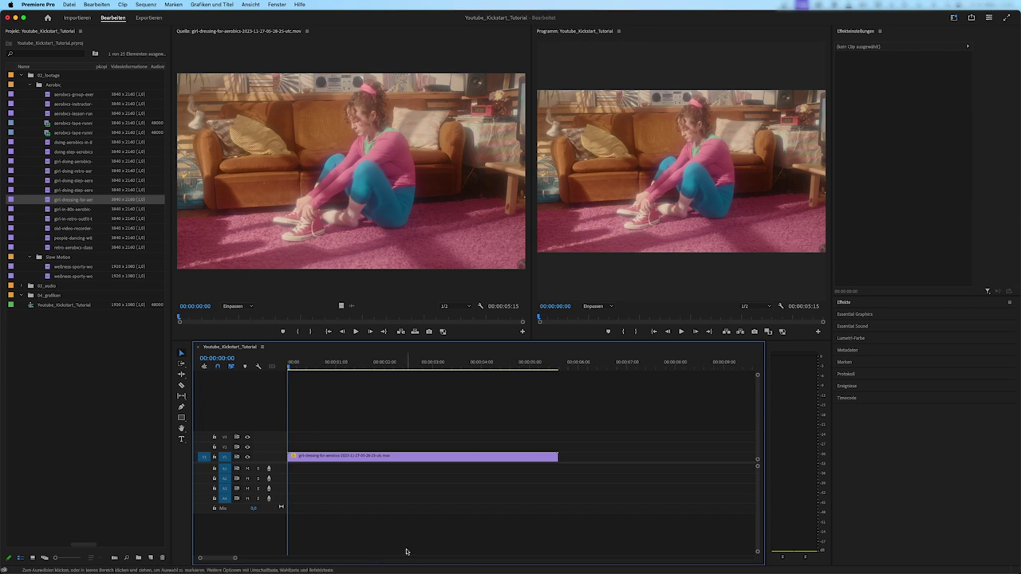
pyautogui.press('-')
pyautogui.press('-')
pyautogui.press('-')
pyautogui.press('-')
pyautogui.press('-')
pyautogui.press('+')
pyautogui.press('+')
pyautogui.press('+')
pyautogui.press('+')
pyautogui.press('space')
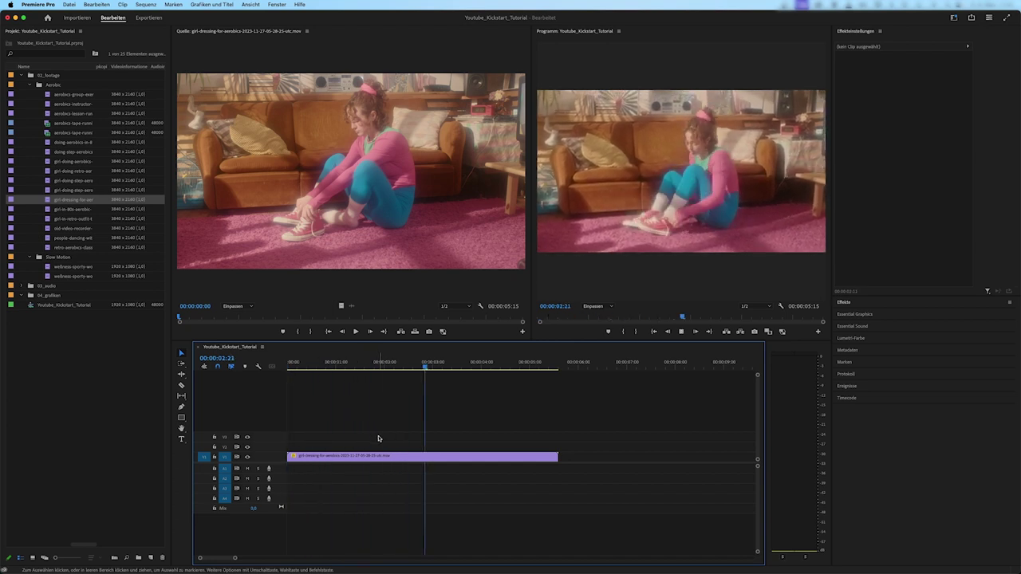
pyautogui.press('space')
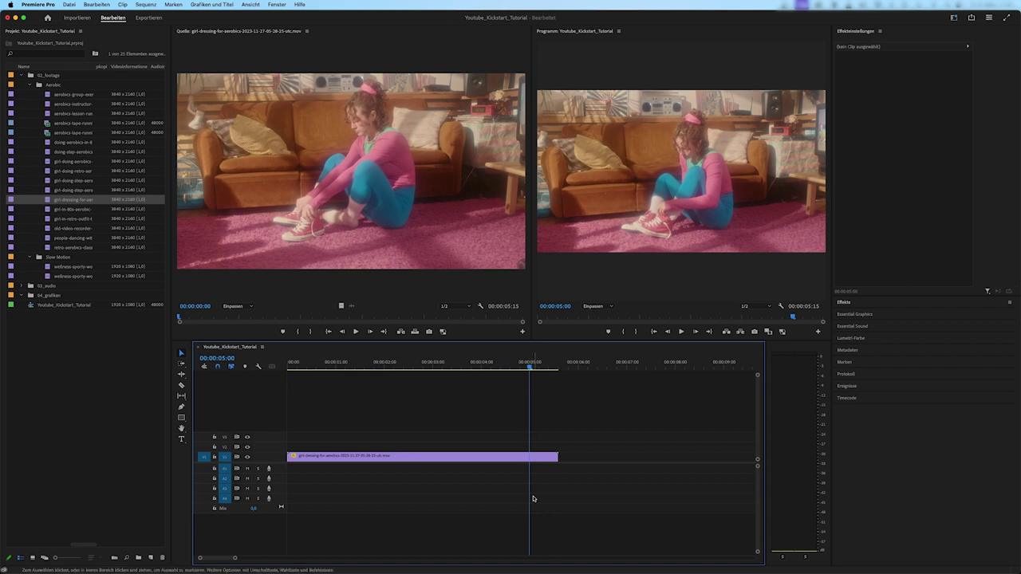
pyautogui.scroll(2, 623, 490)
pyautogui.scroll(2, 622, 489)
pyautogui.press('Home')
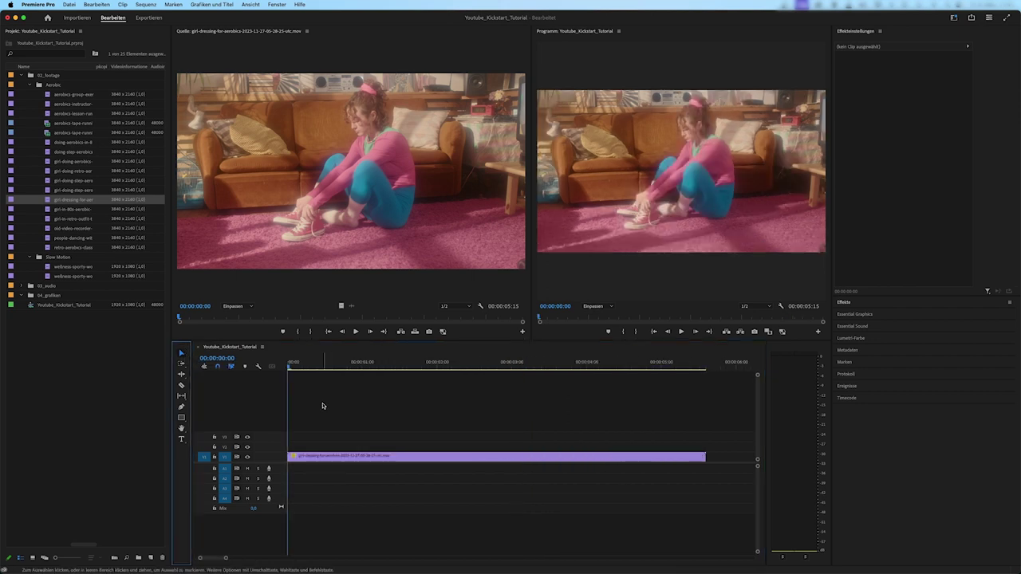
# Step: Razor-cut the girl-dressing clip at 00:00:04:12 and 00:00:01:19, then select the first piece
pyautogui.click(181, 387)
pyautogui.moveTo(342, 365); pyautogui.dragTo(623, 373)
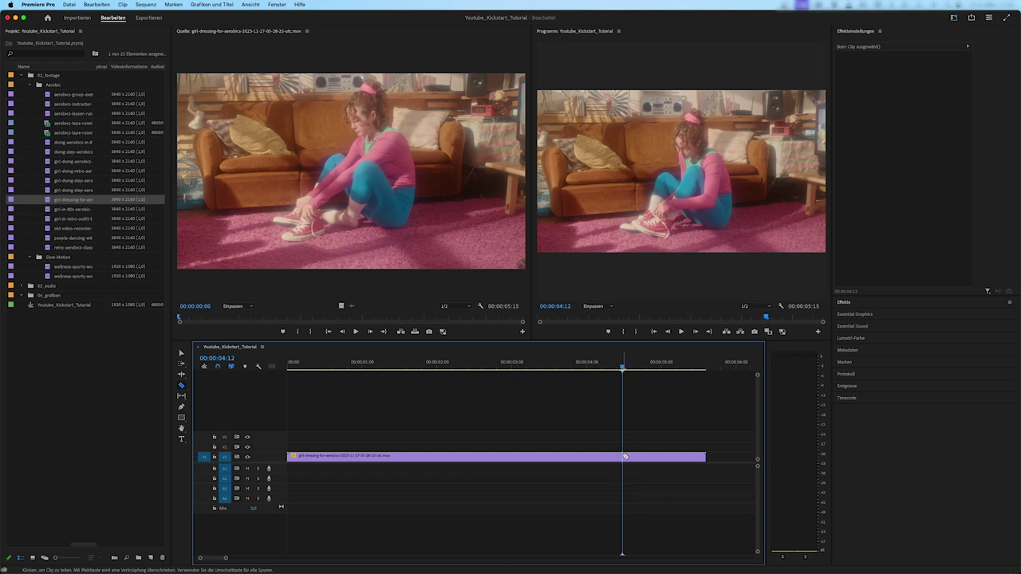
pyautogui.click(625, 456)
pyautogui.click(509, 366)
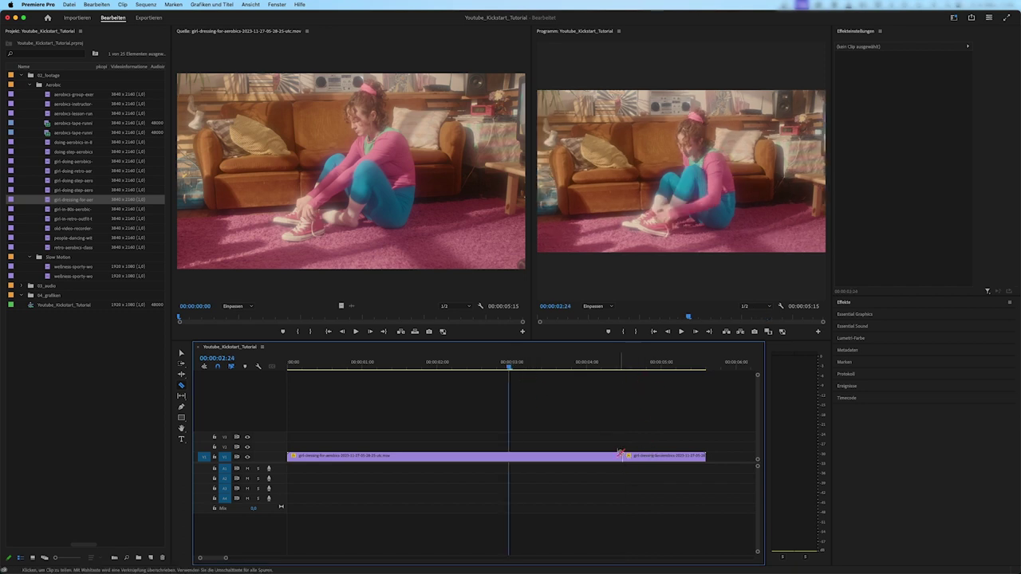
pyautogui.moveTo(421, 365); pyautogui.dragTo(420, 368)
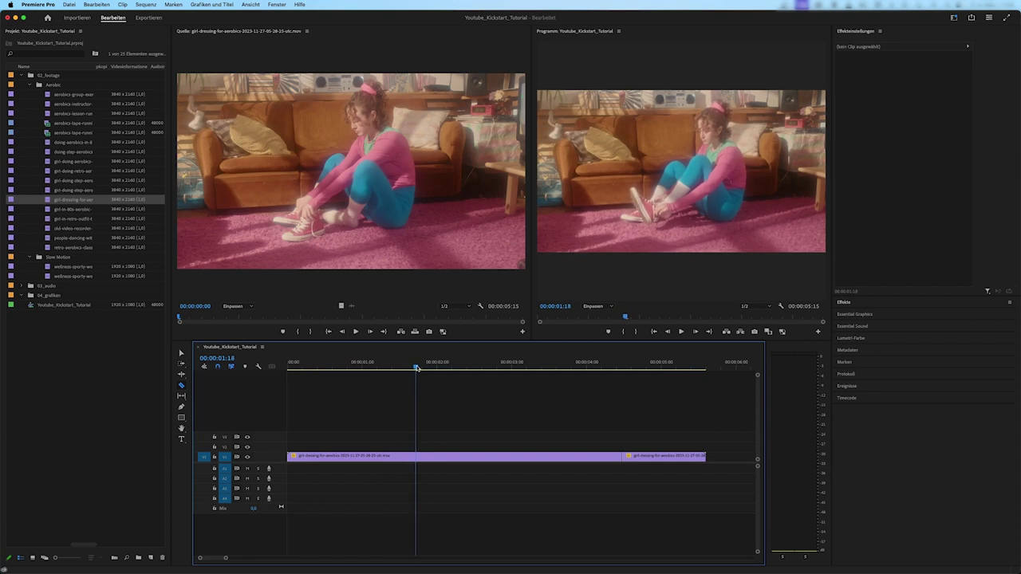
pyautogui.click(423, 456)
pyautogui.click(182, 388)
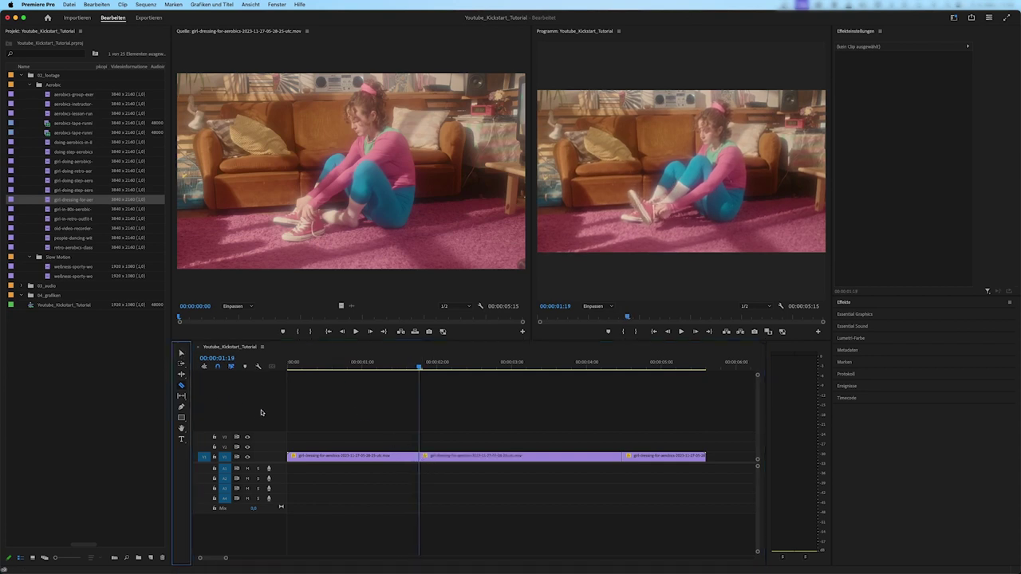
pyautogui.click(182, 354)
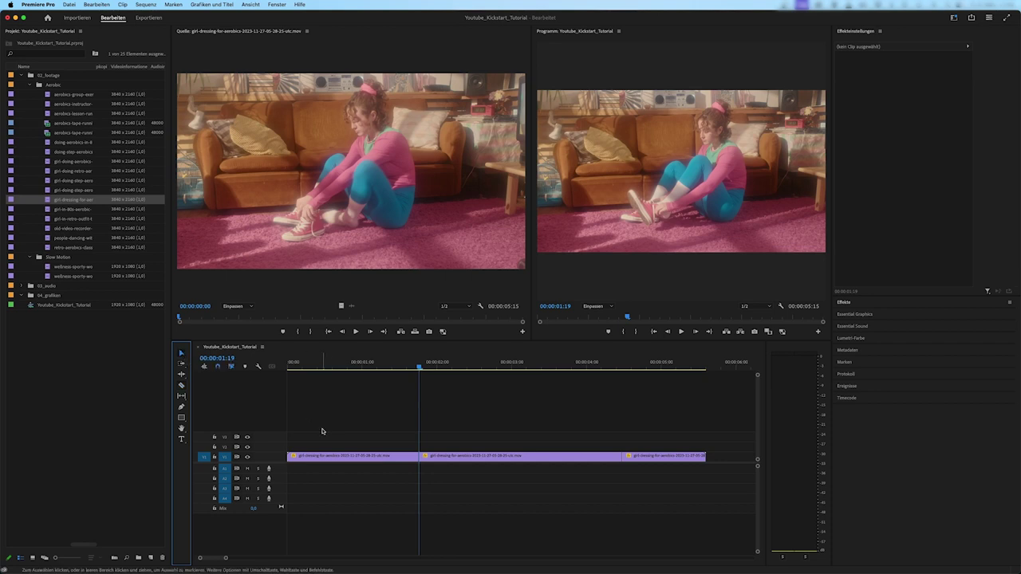
pyautogui.click(333, 458)
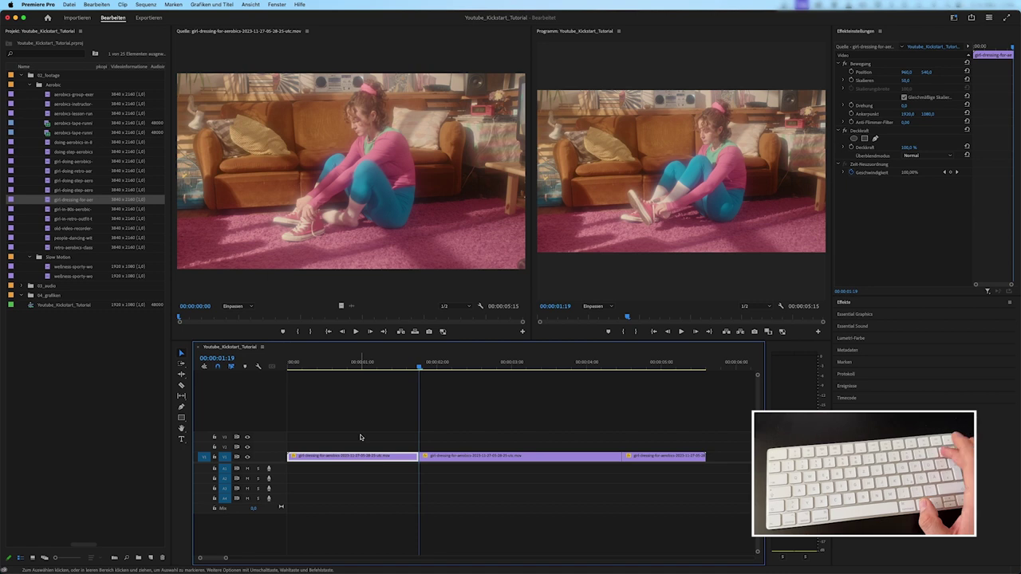
# Step: Delete the first and last pieces of the girl-dressing clip
pyautogui.press('BackSpace')
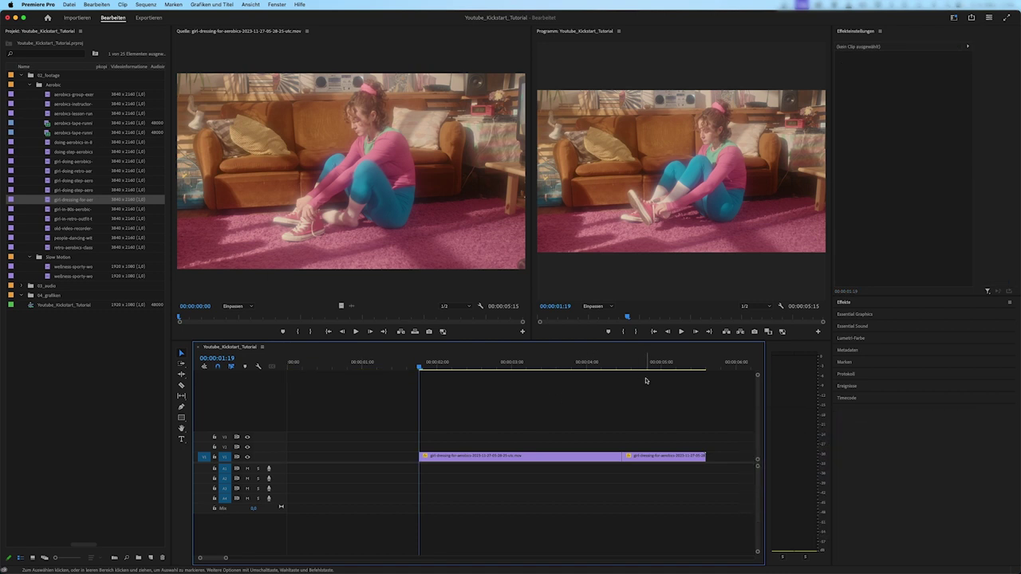
pyautogui.click(663, 456)
pyautogui.press('BackSpace')
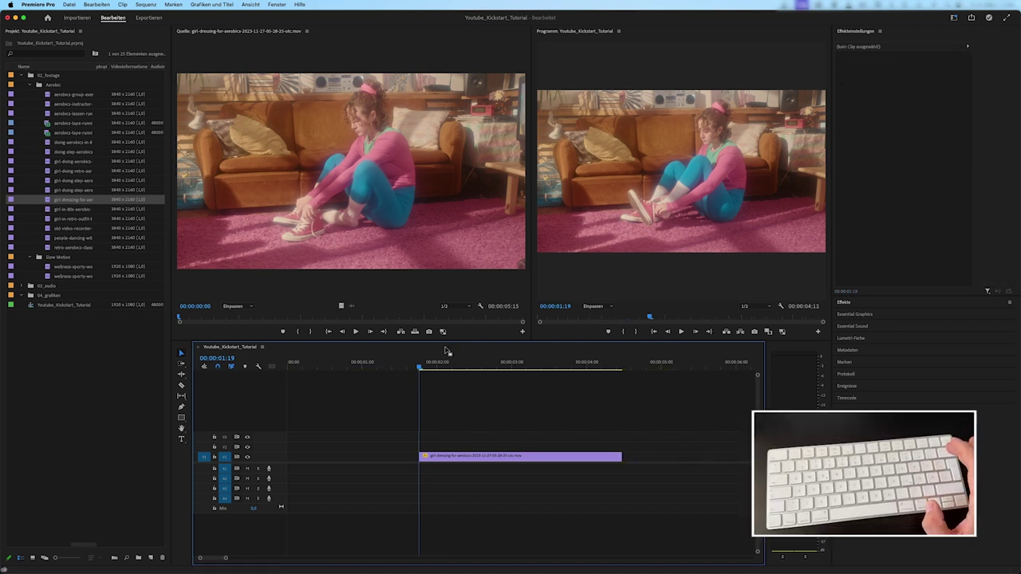
# Step: Preview the remaining middle piece and drag it to 00:00:00:00
pyautogui.moveTo(419, 365); pyautogui.dragTo(507, 366)
pyautogui.press('space')
pyautogui.press('Up')
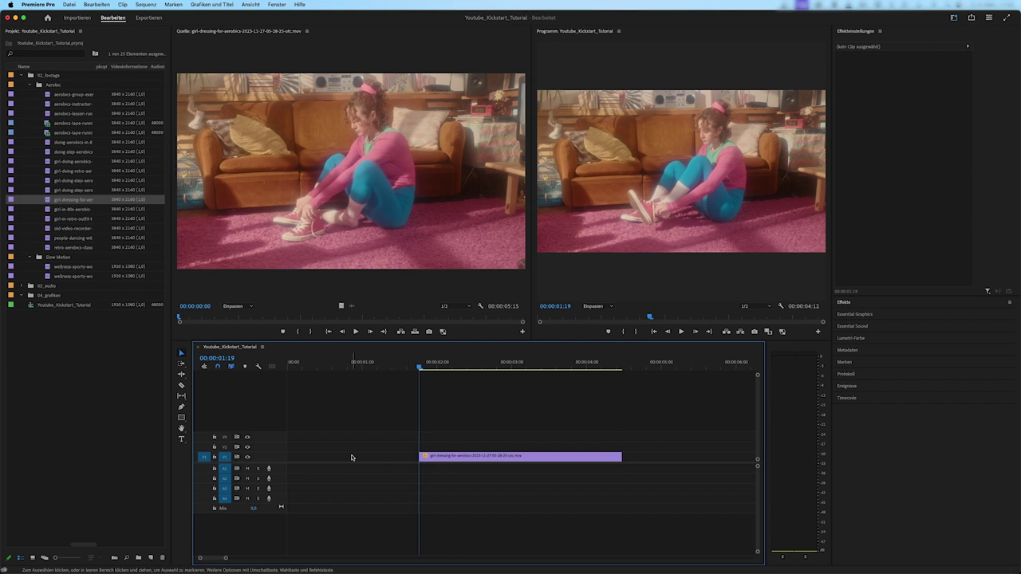
pyautogui.click(494, 458)
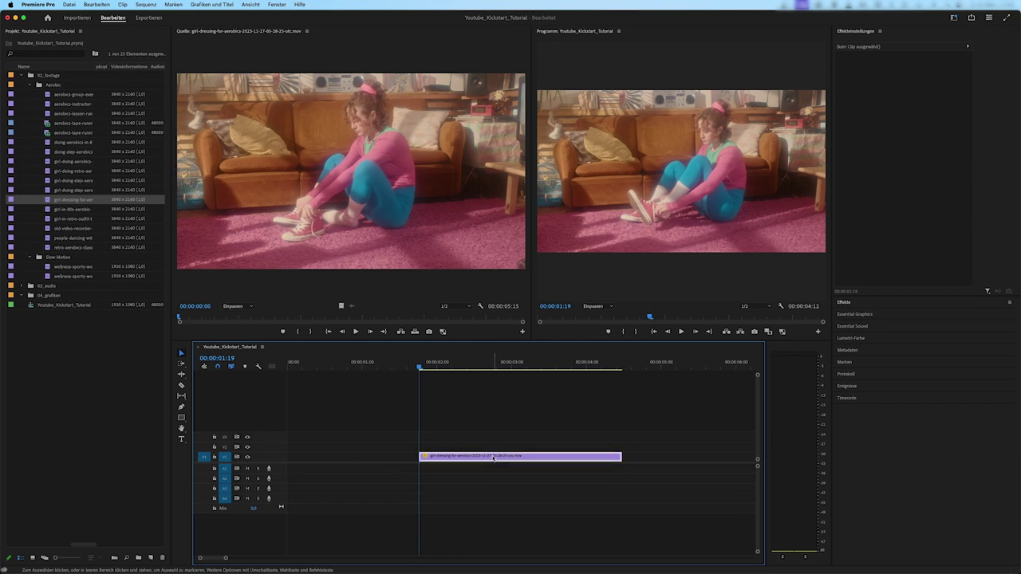
pyautogui.moveTo(494, 457); pyautogui.dragTo(326, 467)
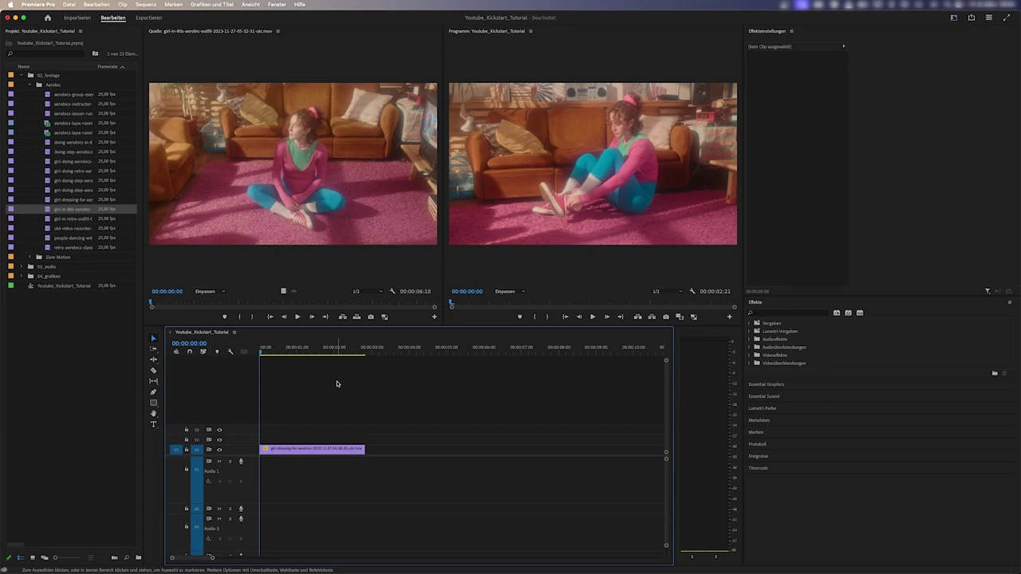
pyautogui.press('space')
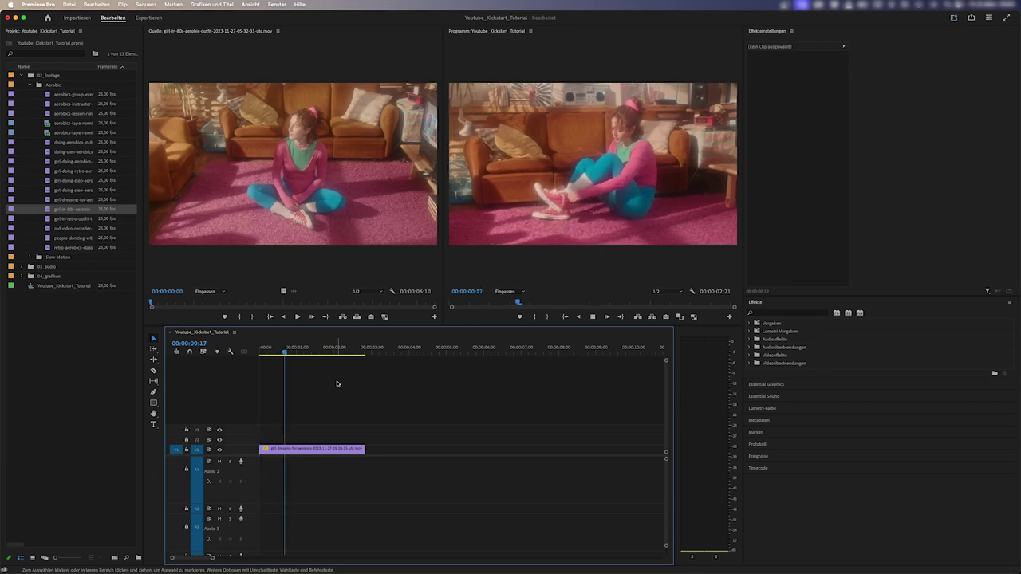
pyautogui.press('space')
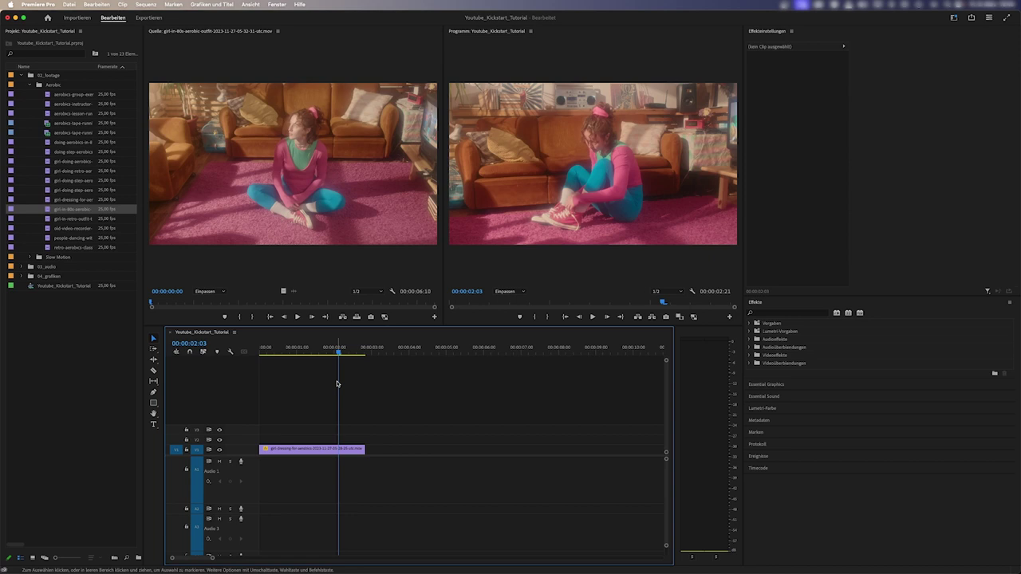
pyautogui.press('Left')
pyautogui.press('Left')
pyautogui.press('Left')
pyautogui.press('Left')
pyautogui.press('Left')
pyautogui.press('Left')
pyautogui.press('Left')
pyautogui.press('Left')
pyautogui.press('Left')
pyautogui.press('Left')
pyautogui.press('Left')
pyautogui.press('Left')
pyautogui.press('Left')
pyautogui.press('Left')
pyautogui.press('Left')
pyautogui.press('Right')
pyautogui.press('Right')
pyautogui.press('Right')
pyautogui.press('Right')
pyautogui.press('Right')
pyautogui.press('Right')
pyautogui.press('Right')
pyautogui.press('Right')
pyautogui.press('Right')
pyautogui.press('Right')
pyautogui.press('Right')
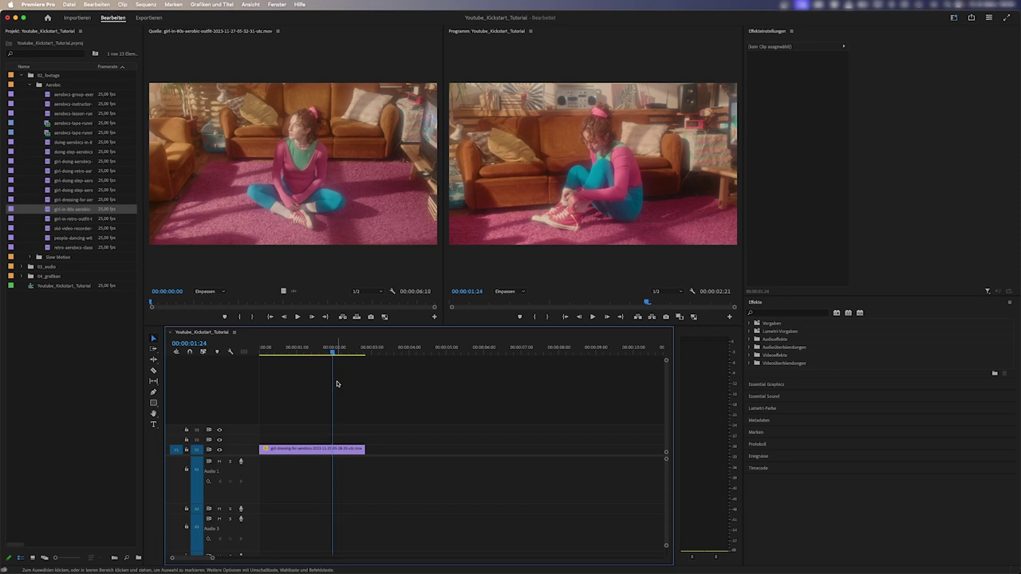
pyautogui.press('Up')
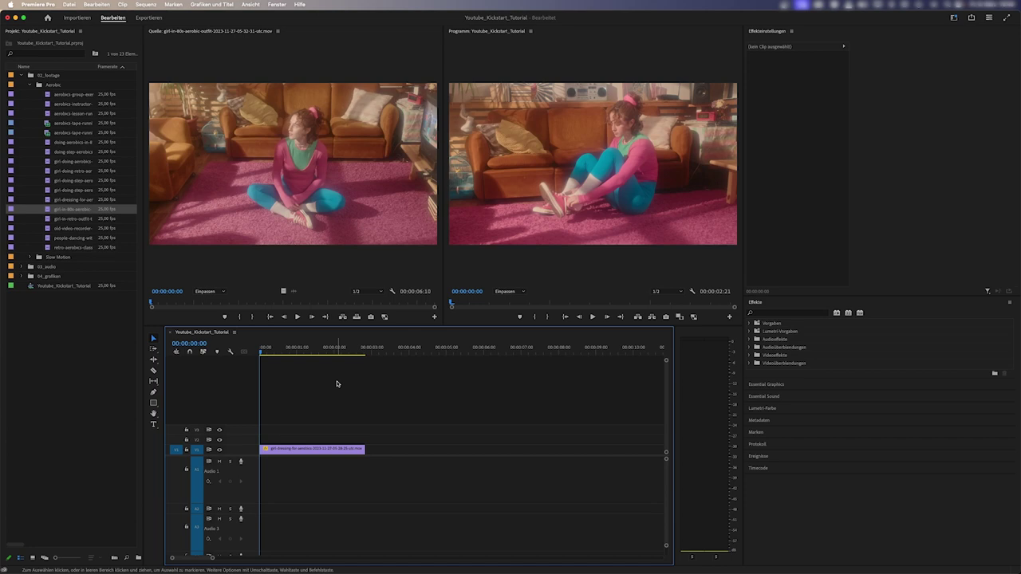
pyautogui.press('Down')
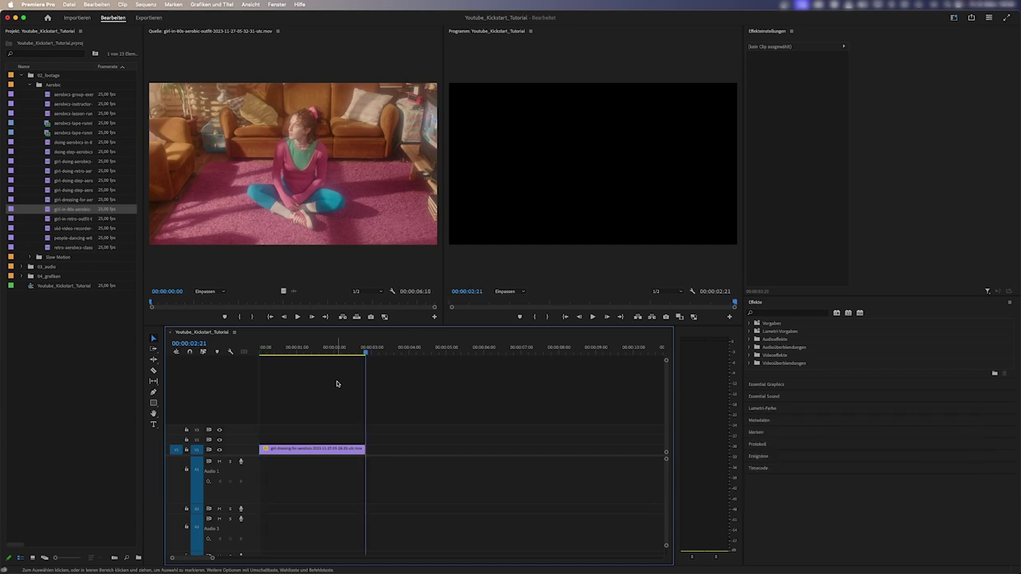
pyautogui.press('Left')
pyautogui.press('Left')
pyautogui.press('Left')
pyautogui.press('Left')
pyautogui.press('Left')
pyautogui.press('Left')
pyautogui.press('Left')
pyautogui.press('Left')
pyautogui.press('j')
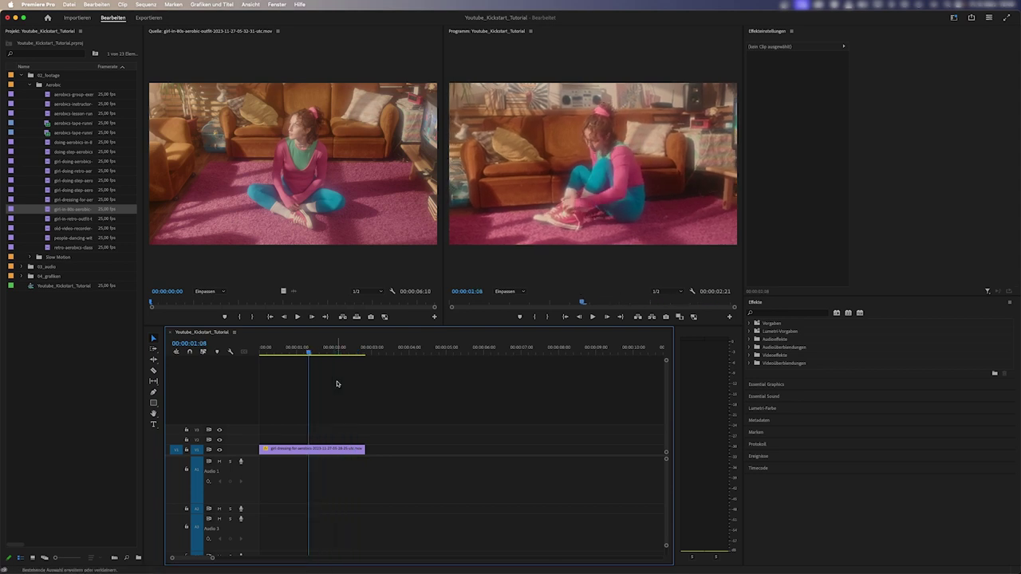
pyautogui.press('l')
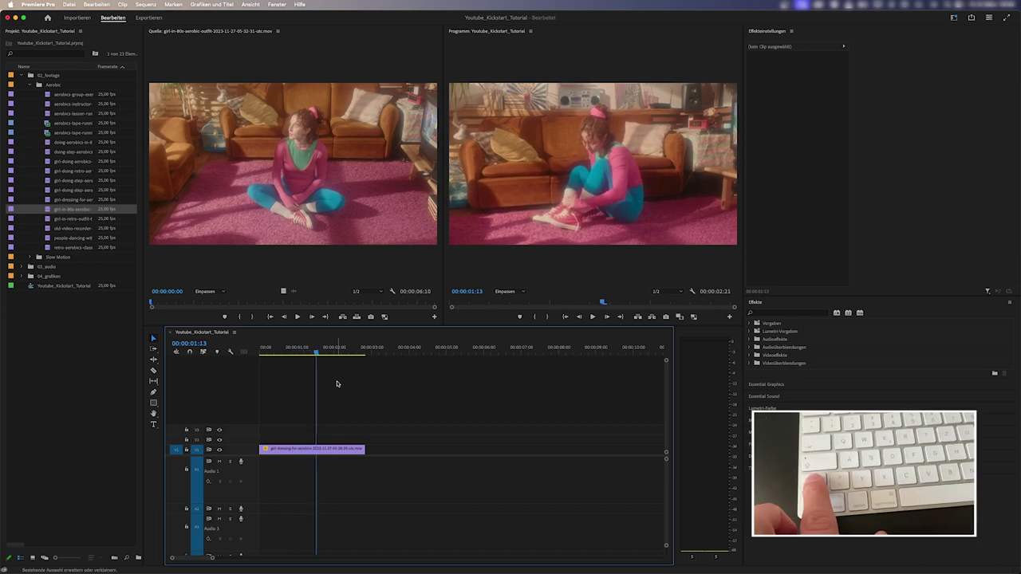
pyautogui.press('Left')
pyautogui.press('Left')
pyautogui.press('Left')
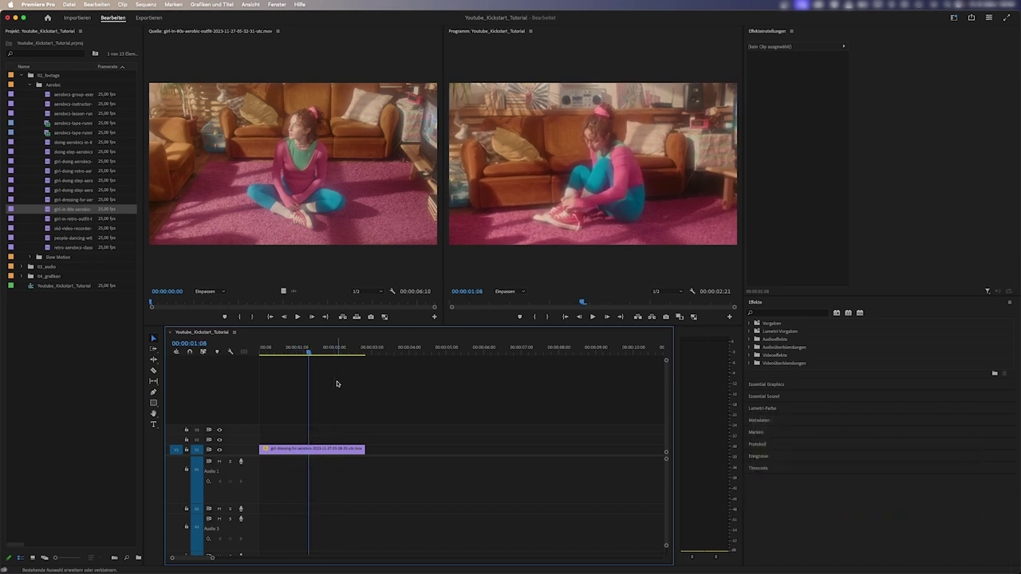
pyautogui.press('Right')
pyautogui.press('Right')
pyautogui.press('Right')
pyautogui.press('Right')
pyautogui.press('Right')
pyautogui.press('Right')
pyautogui.press('Right')
pyautogui.press('Right')
pyautogui.press('Right')
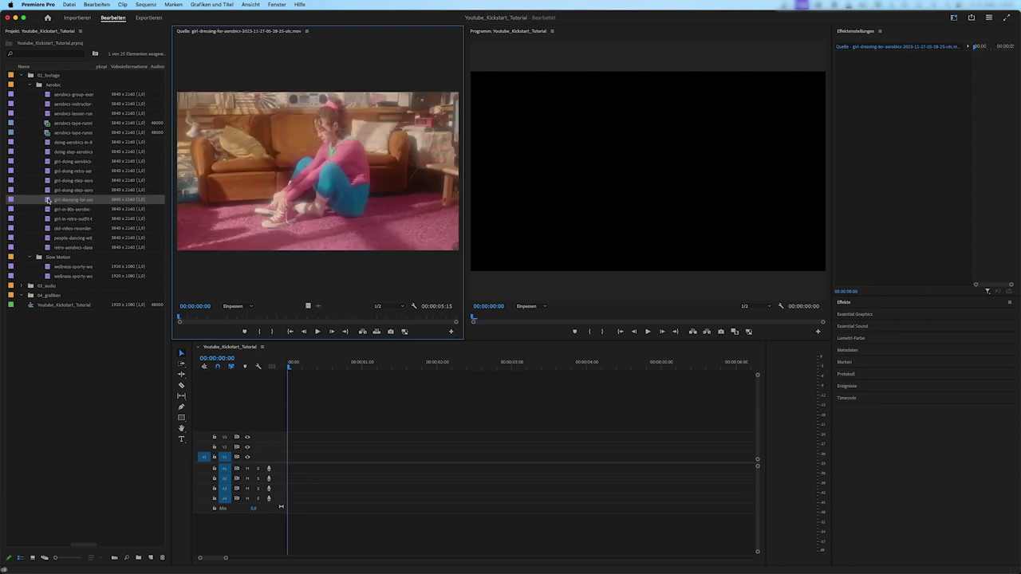
# Step: Preview the girl-dressing source clip and set its In point at 00:00:01:19
pyautogui.moveTo(195, 318); pyautogui.dragTo(191, 320)
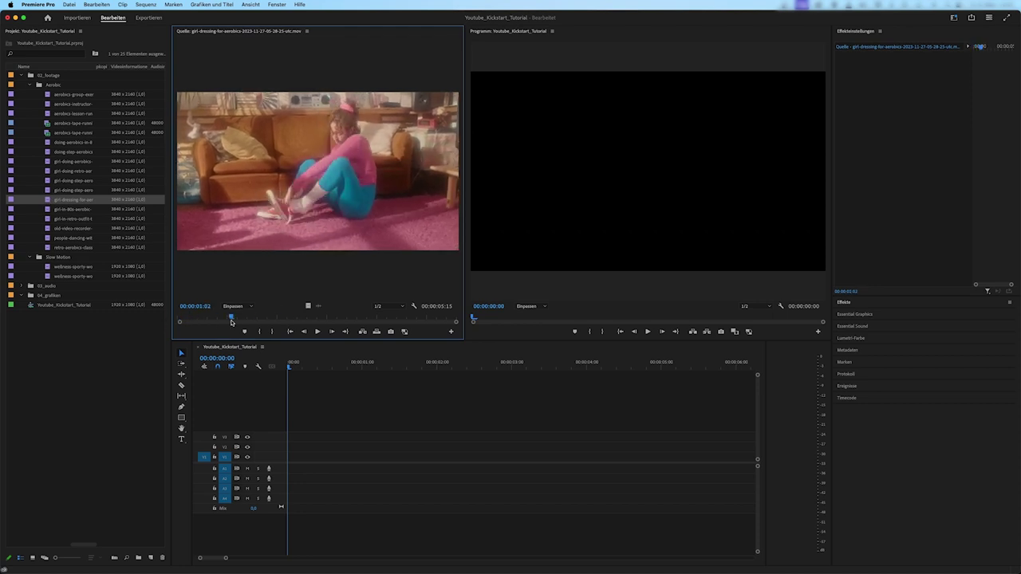
pyautogui.press('space')
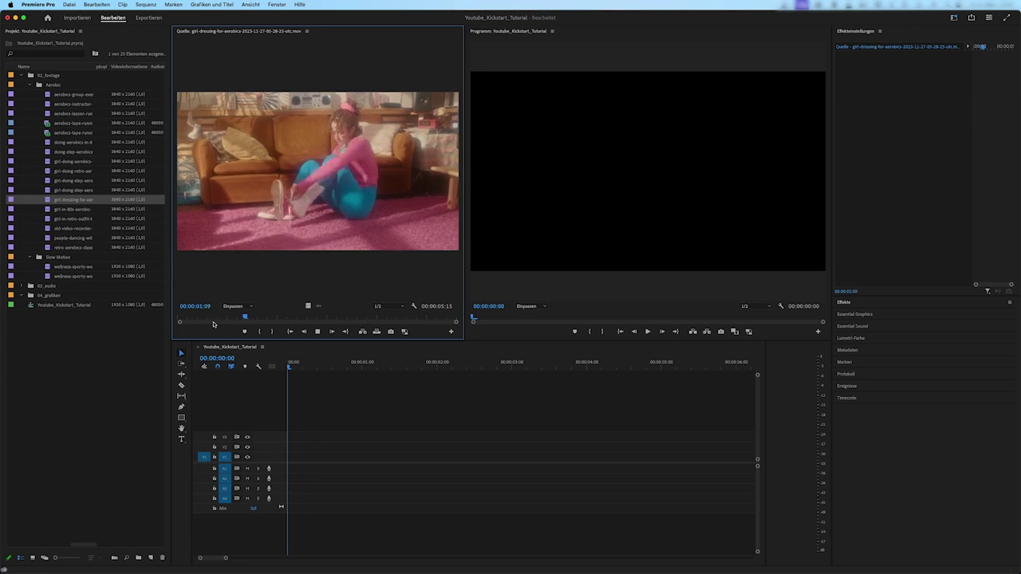
pyautogui.press('space')
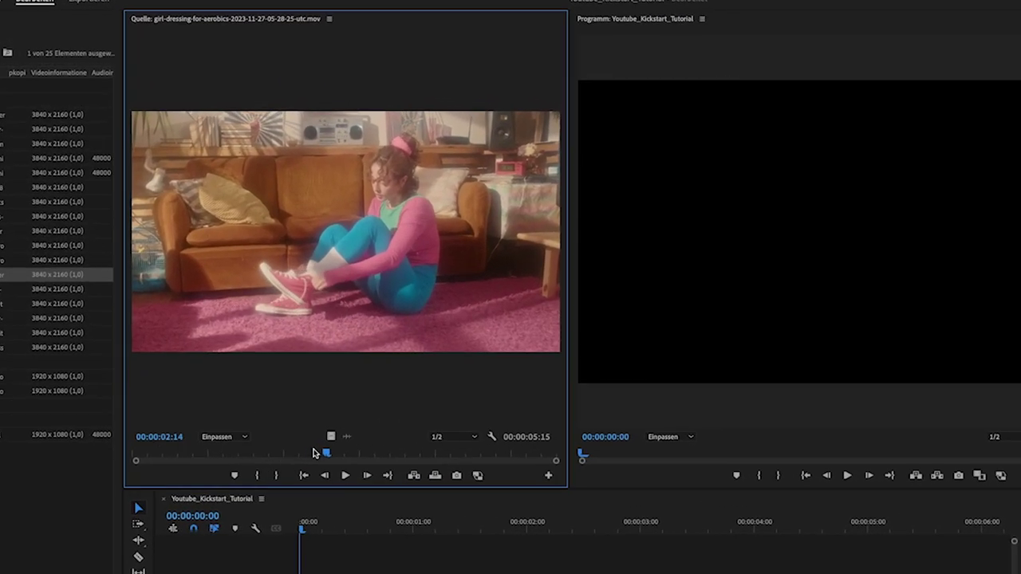
pyautogui.click(269, 317)
pyautogui.moveTo(272, 456); pyautogui.dragTo(266, 455)
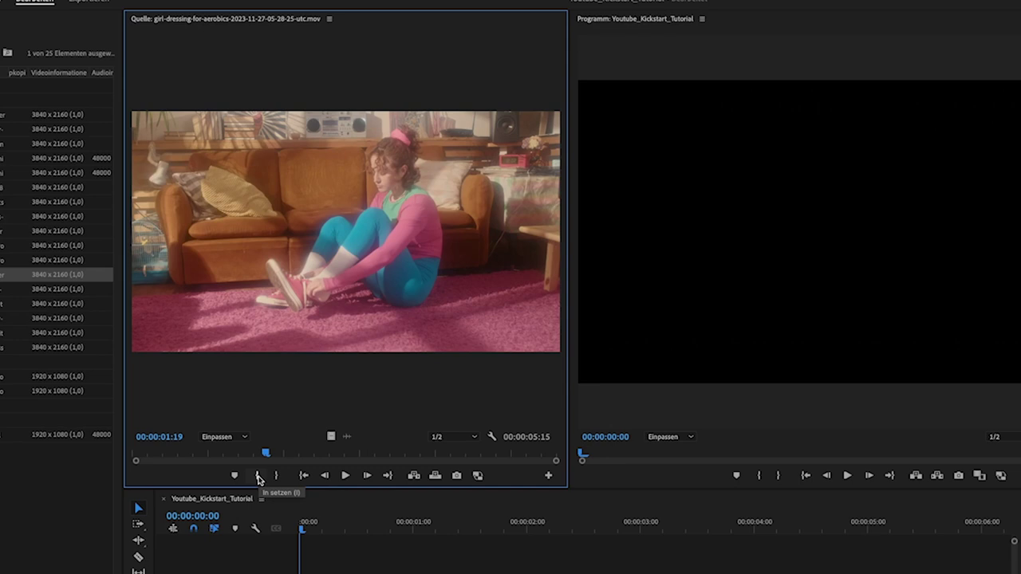
pyautogui.click(258, 477)
# Step: Set the Out point at 04:14 and drag the 2:21 range to the timeline start
pyautogui.moveTo(281, 453); pyautogui.dragTo(478, 458)
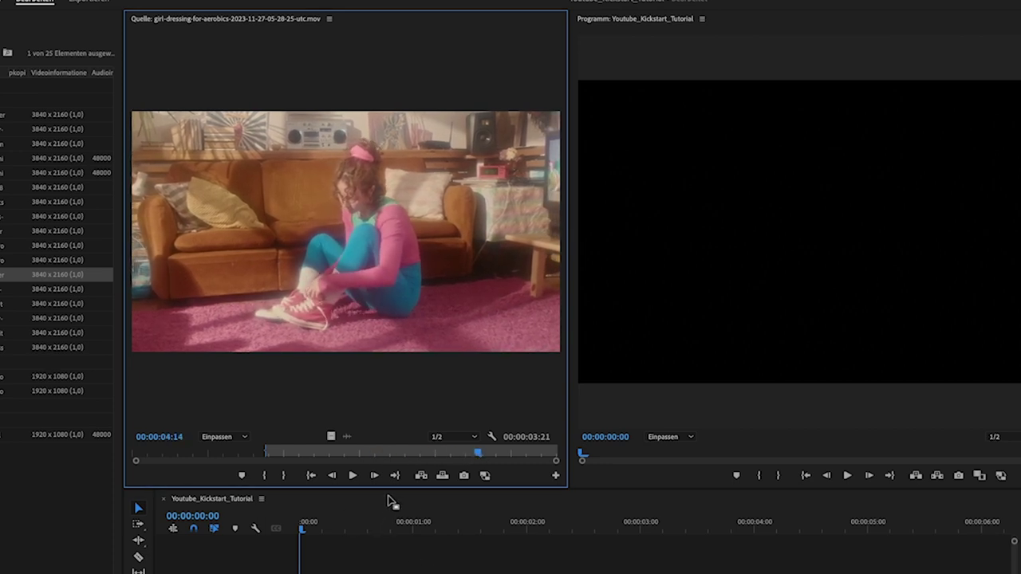
pyautogui.press('o')
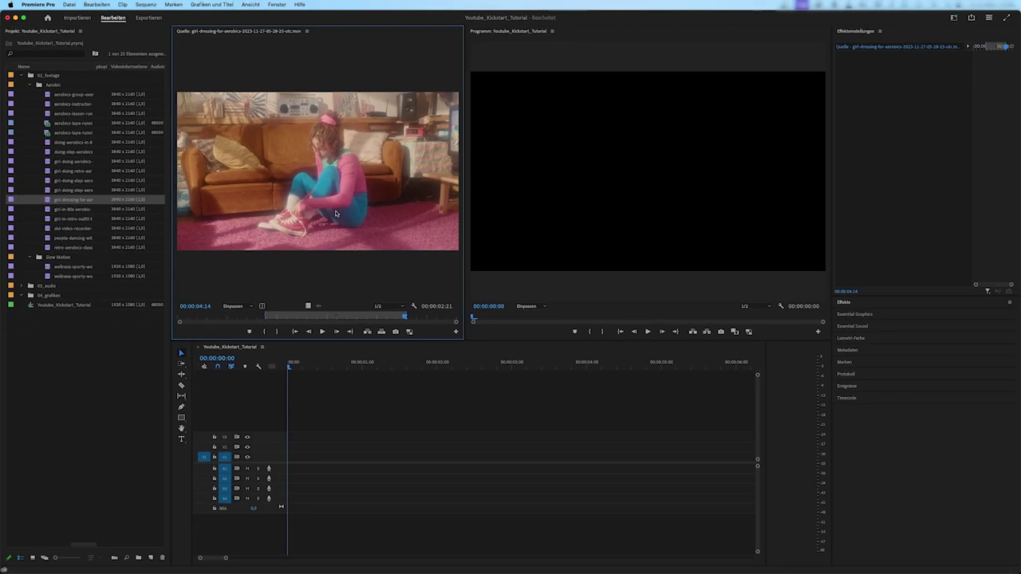
pyautogui.click(267, 318)
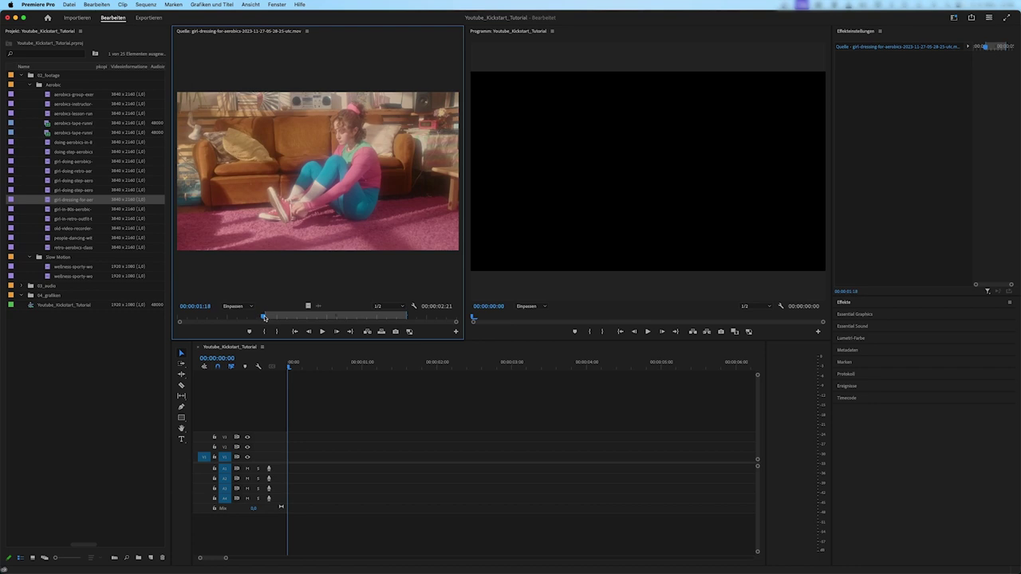
pyautogui.moveTo(266, 318); pyautogui.dragTo(410, 319)
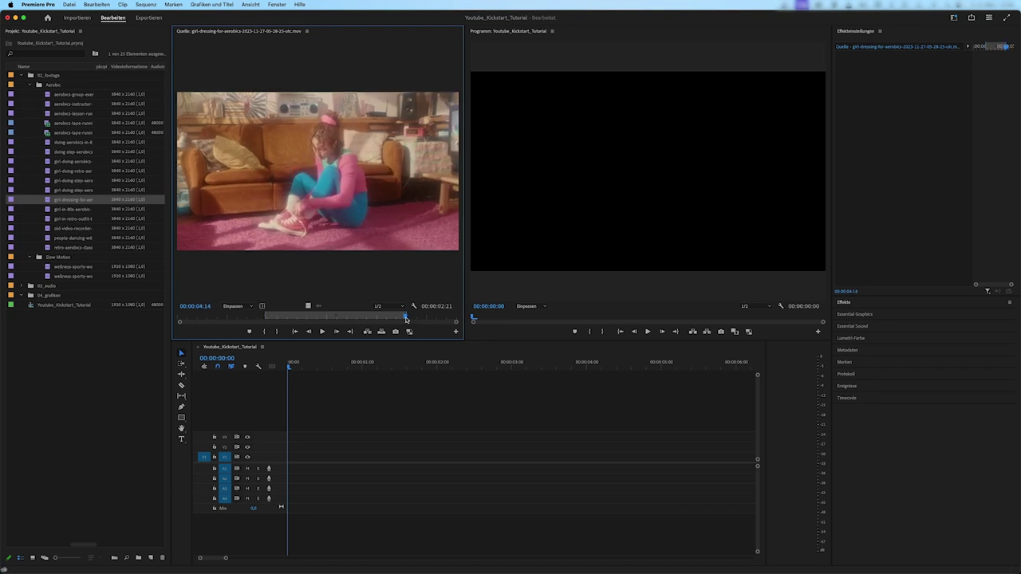
pyautogui.moveTo(337, 219); pyautogui.dragTo(292, 461)
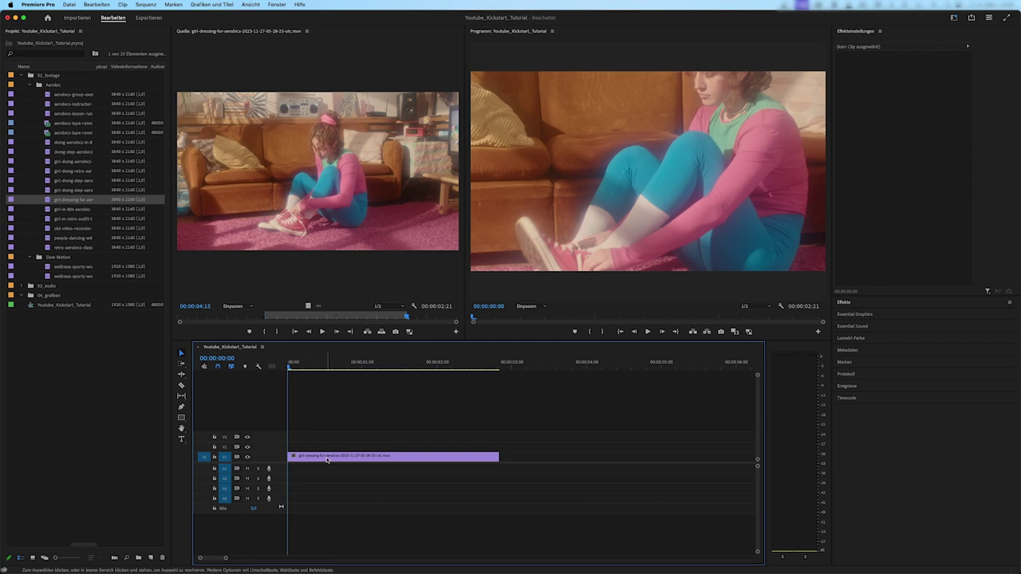
# Step: Fit the 4K girl-dressing clip to the frame with 'Auf Framegröße anpassen' and play the sequence
pyautogui.rightClick(327, 460)
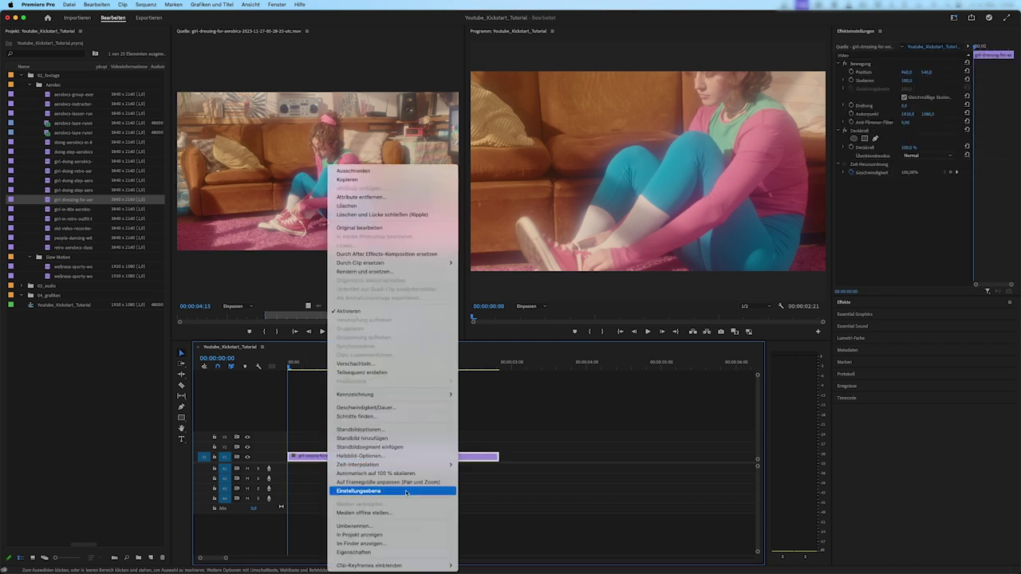
pyautogui.click(406, 483)
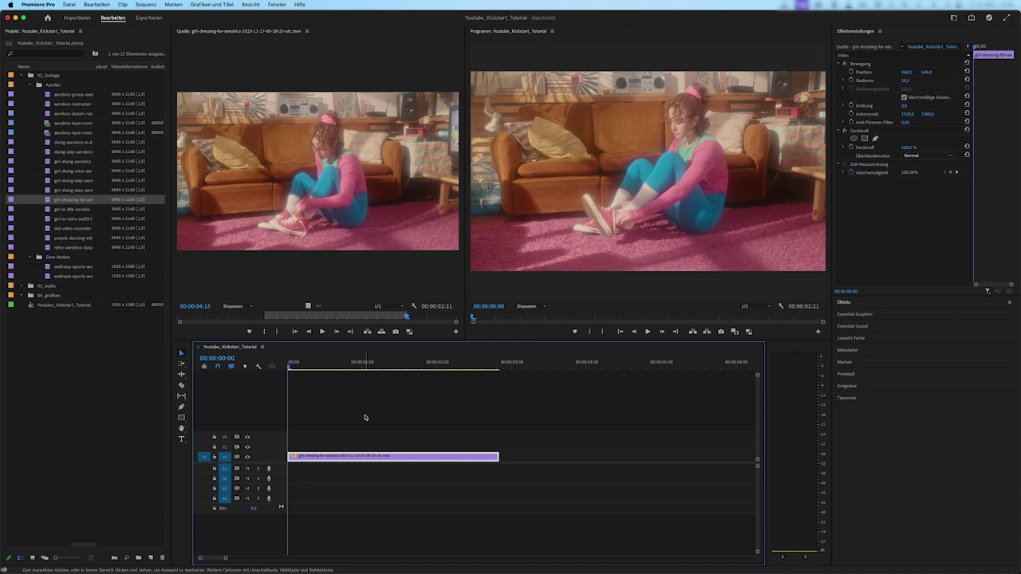
pyautogui.press('space')
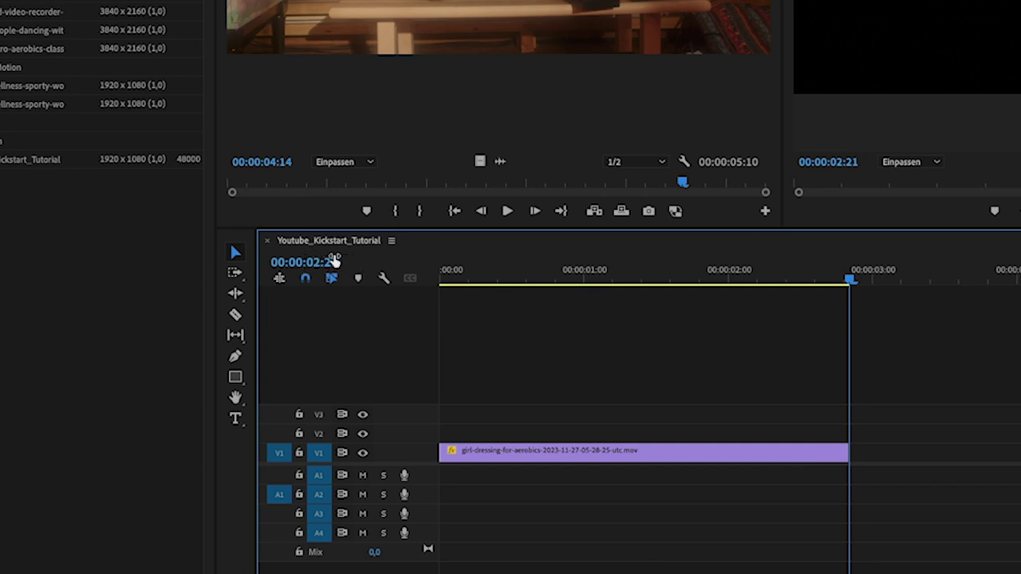
pyautogui.click(665, 272)
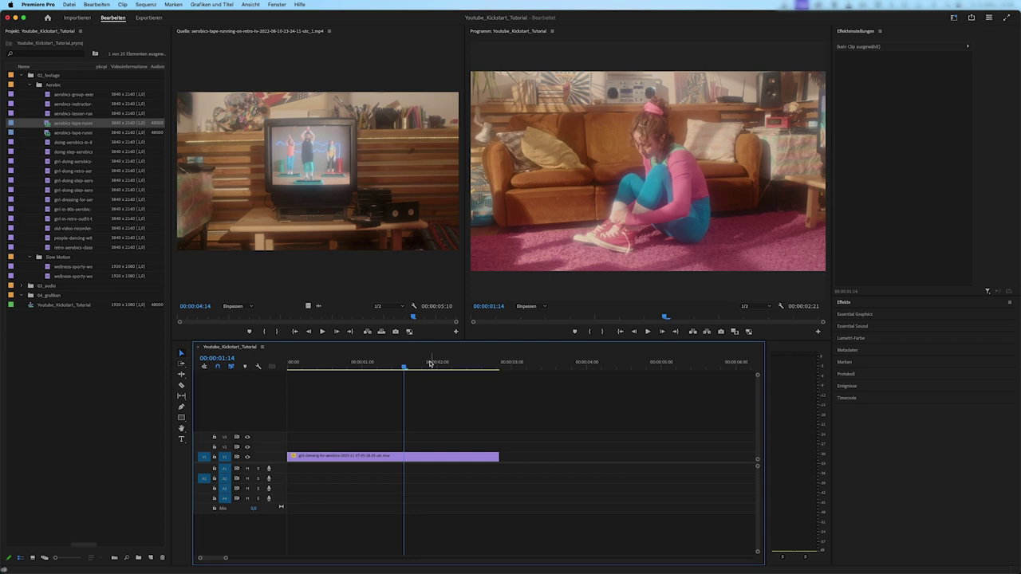
# Step: Load the aerobics-tape-running-on-retro-tv clip into the Source monitor
pyautogui.moveTo(403, 367); pyautogui.dragTo(437, 366)
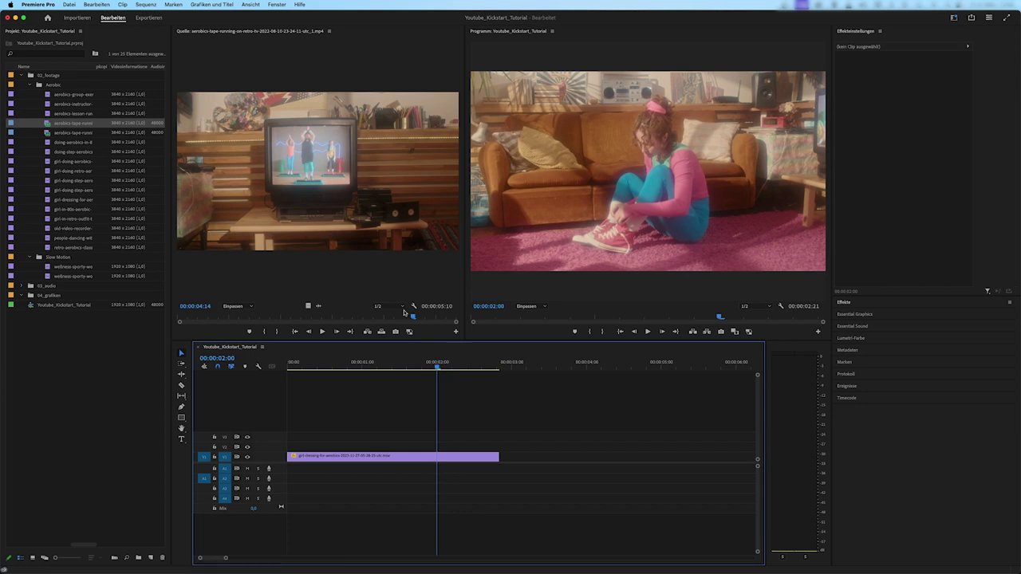
pyautogui.click(240, 280)
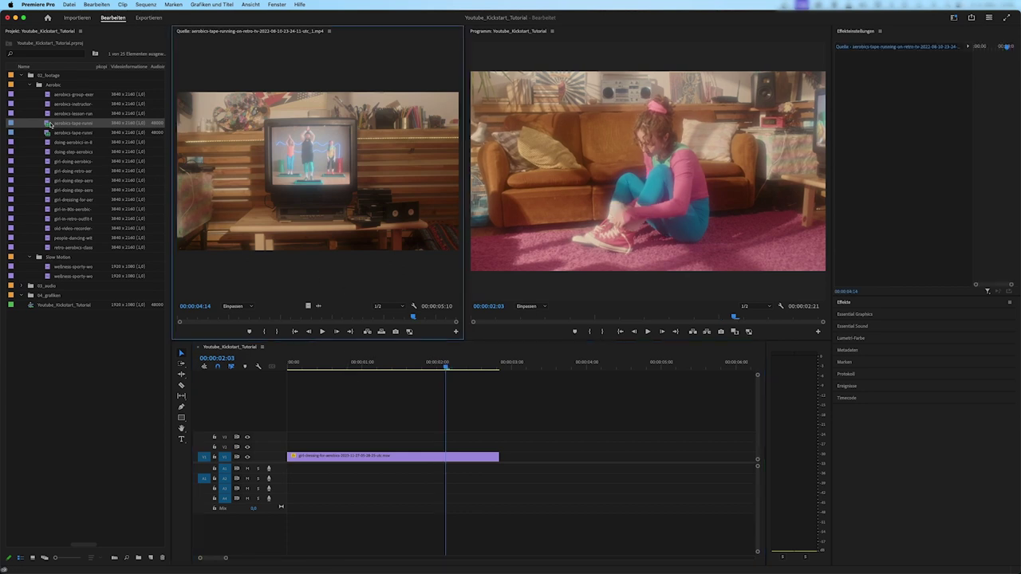
pyautogui.doubleClick(48, 94)
pyautogui.doubleClick(48, 104)
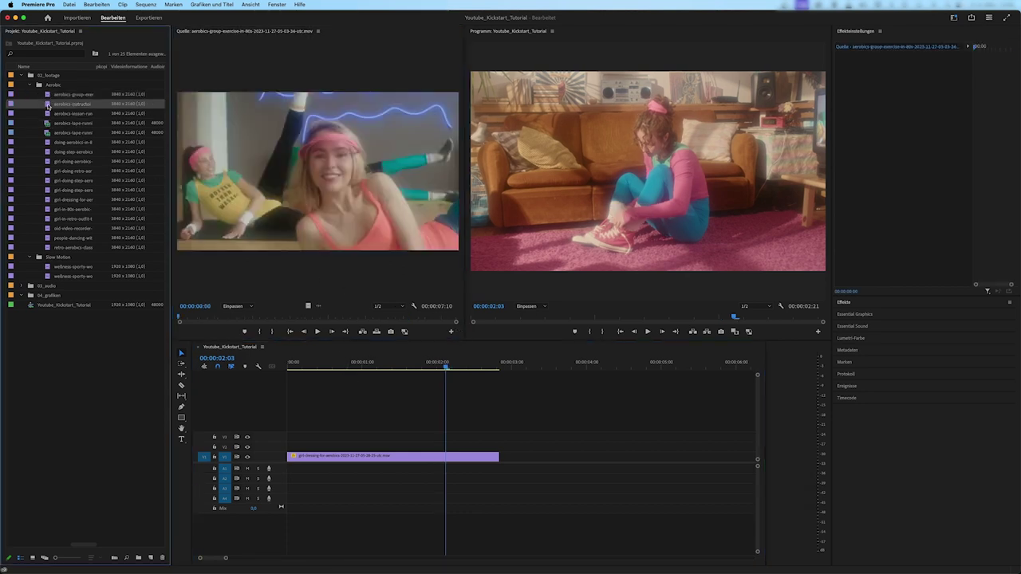
pyautogui.click(48, 115)
pyautogui.doubleClick(47, 124)
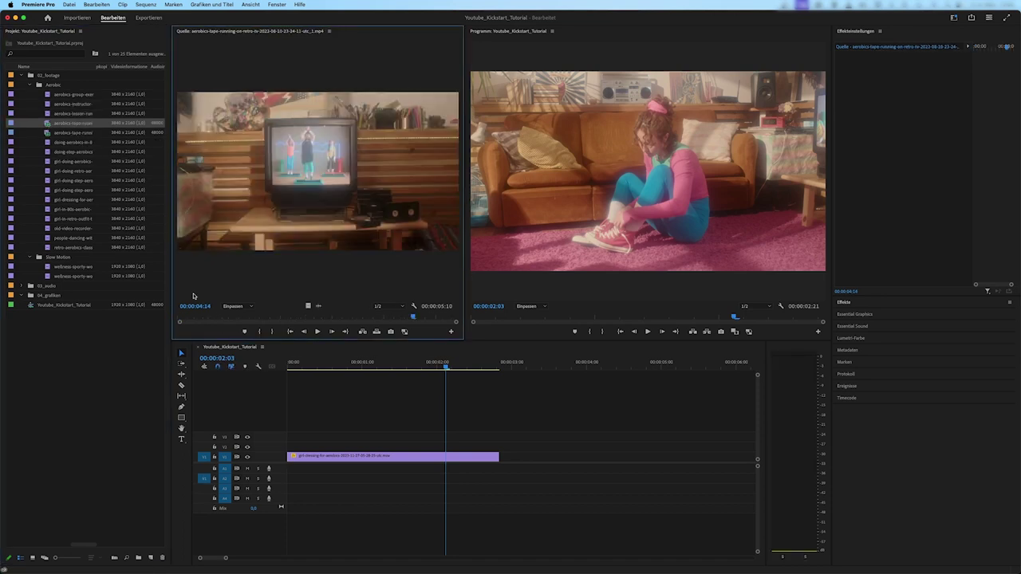
# Step: Scrub the retro-TV clip and mark the Out point for a 2:13 range
pyautogui.moveTo(199, 321); pyautogui.dragTo(240, 320)
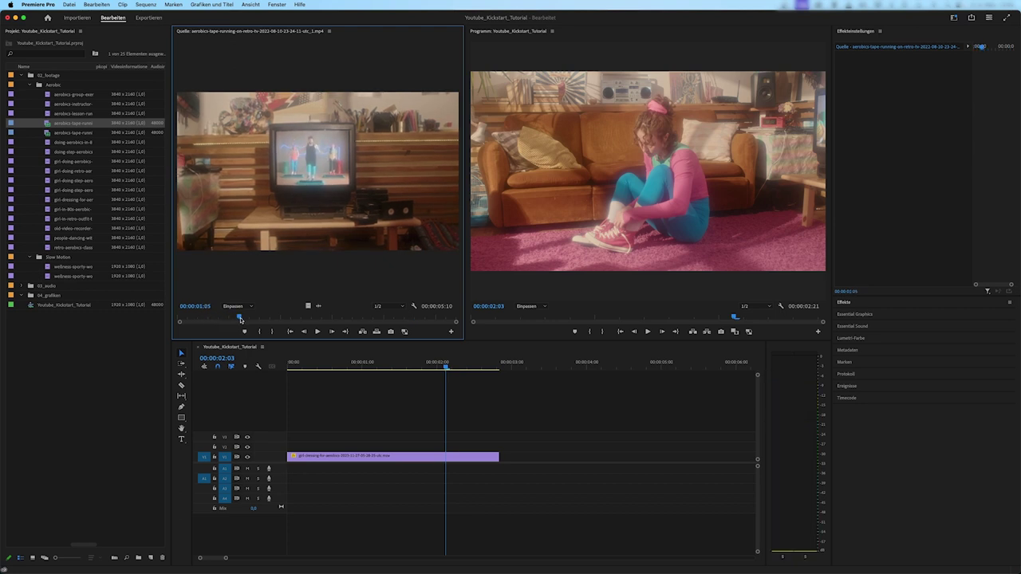
pyautogui.moveTo(240, 321); pyautogui.dragTo(406, 319)
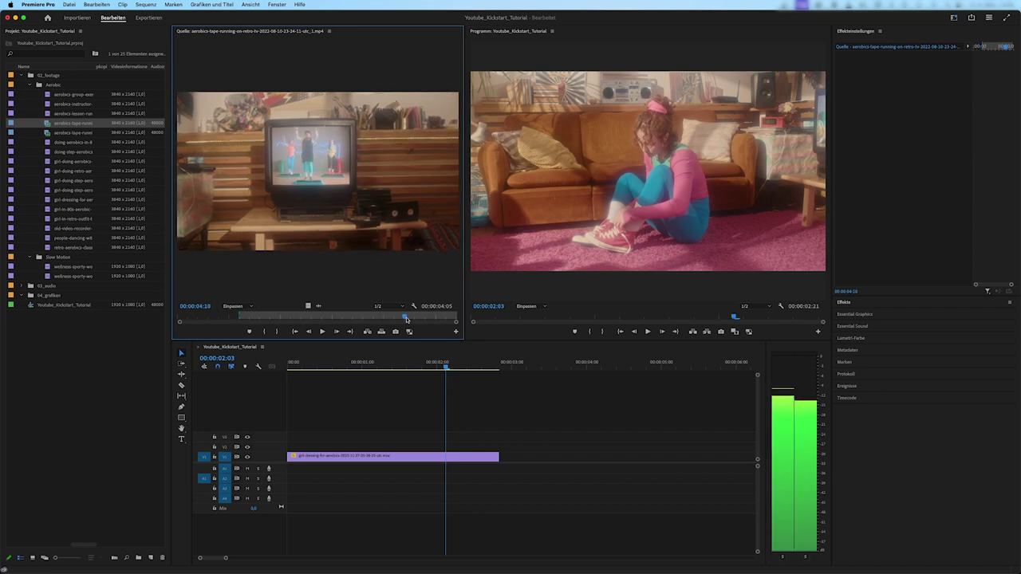
pyautogui.moveTo(407, 320)
pyautogui.mouseDown()
pyautogui.moveTo(363, 315)
pyautogui.moveTo(506, 471)
pyautogui.mouseUp()
pyautogui.press('o')
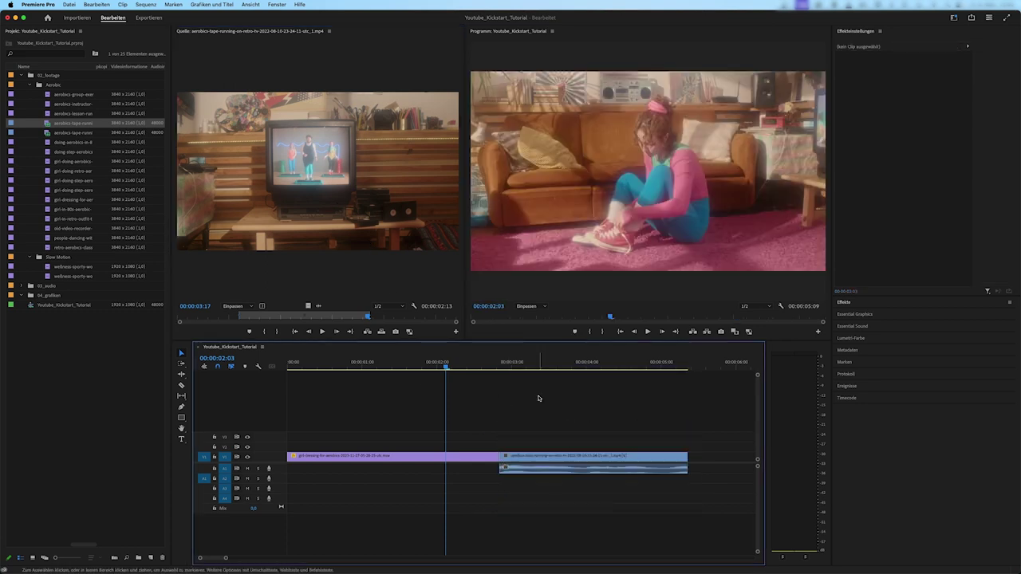
# Step: Zoom the timeline out, review both clips, and shorten the aerobics-tape clip's end
pyautogui.press('-')
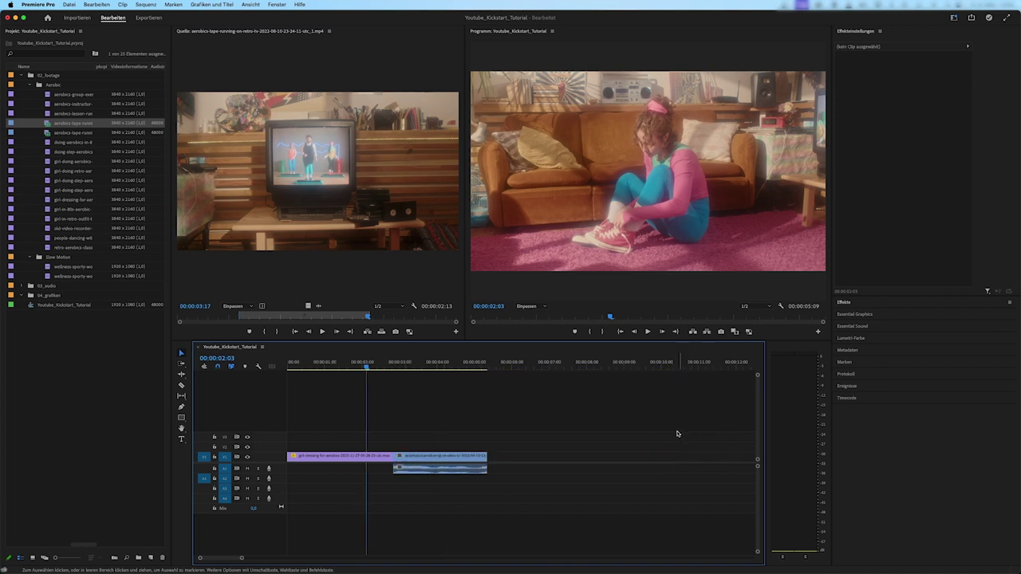
pyautogui.press('-')
pyautogui.press('space')
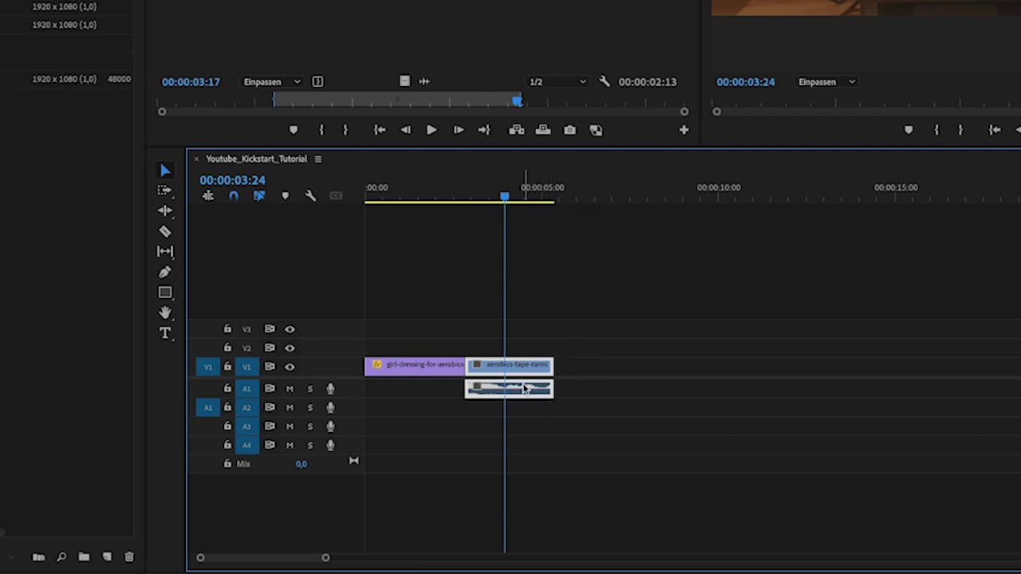
pyautogui.moveTo(553, 365); pyautogui.dragTo(546, 364)
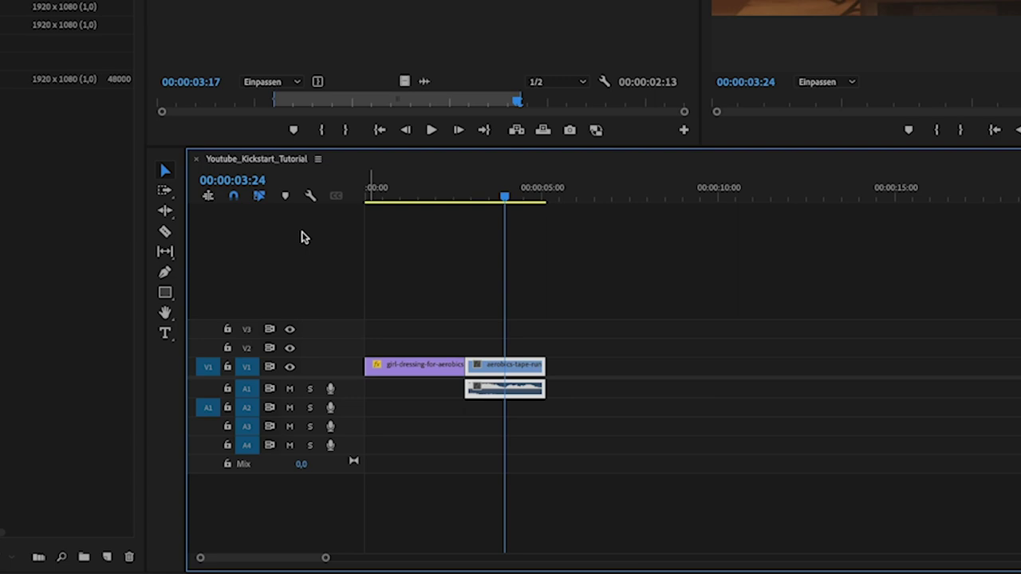
pyautogui.click(477, 281)
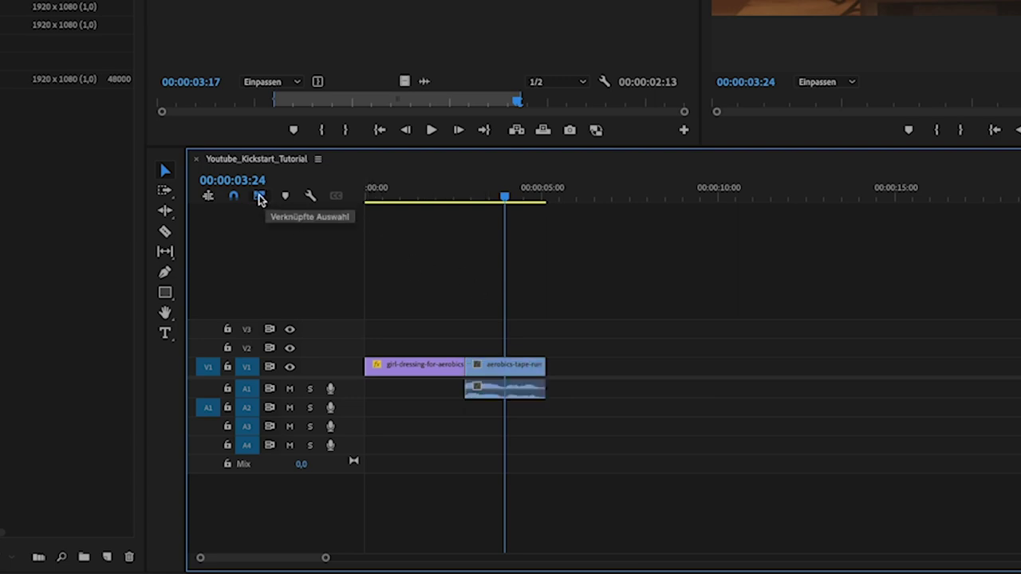
# Step: Turn off Linked Selection, trim the aerobics-tape audio on A1, and delete it
pyautogui.click(259, 198)
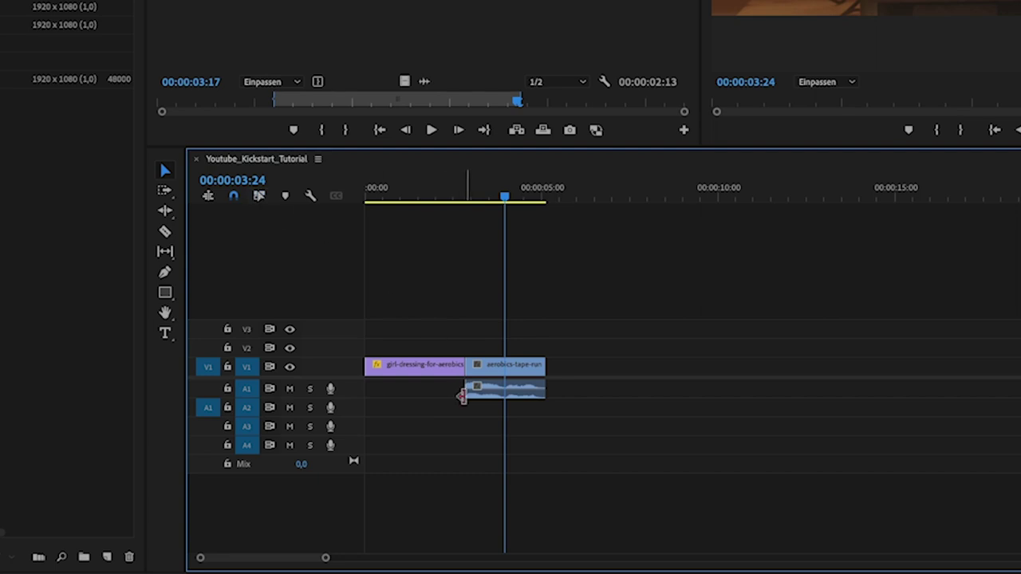
pyautogui.click(525, 398)
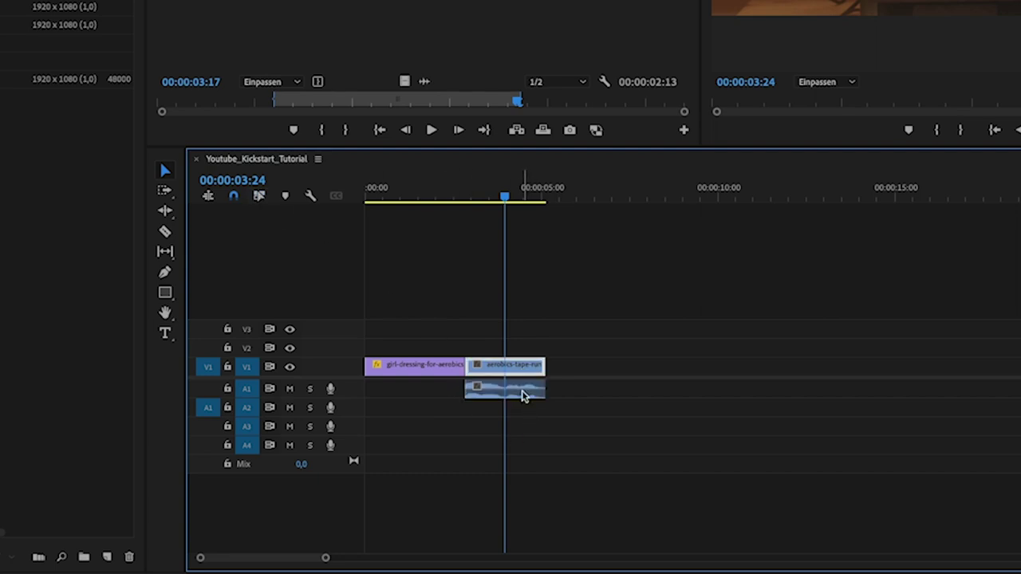
pyautogui.moveTo(546, 389); pyautogui.dragTo(506, 391)
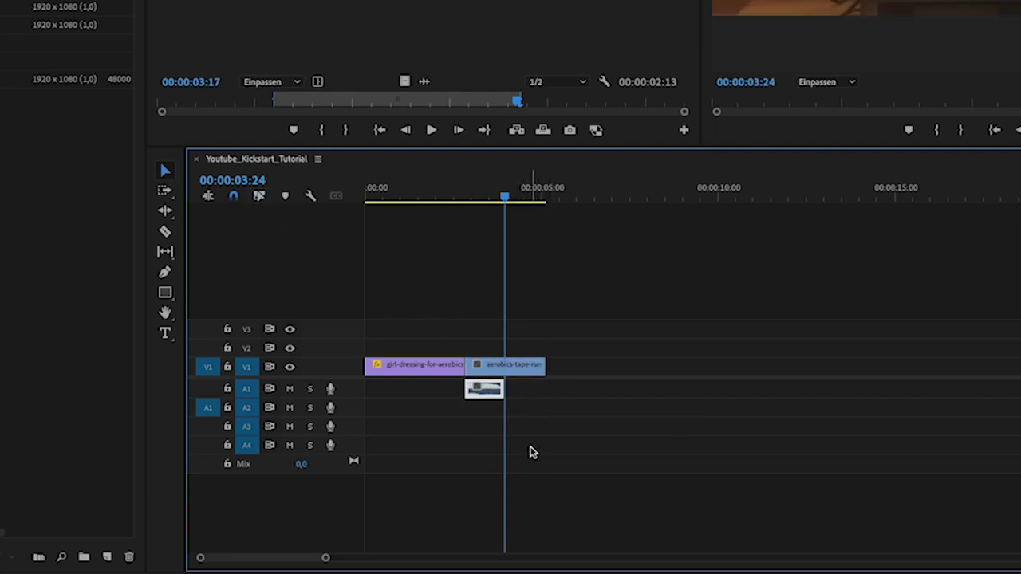
pyautogui.click(446, 198)
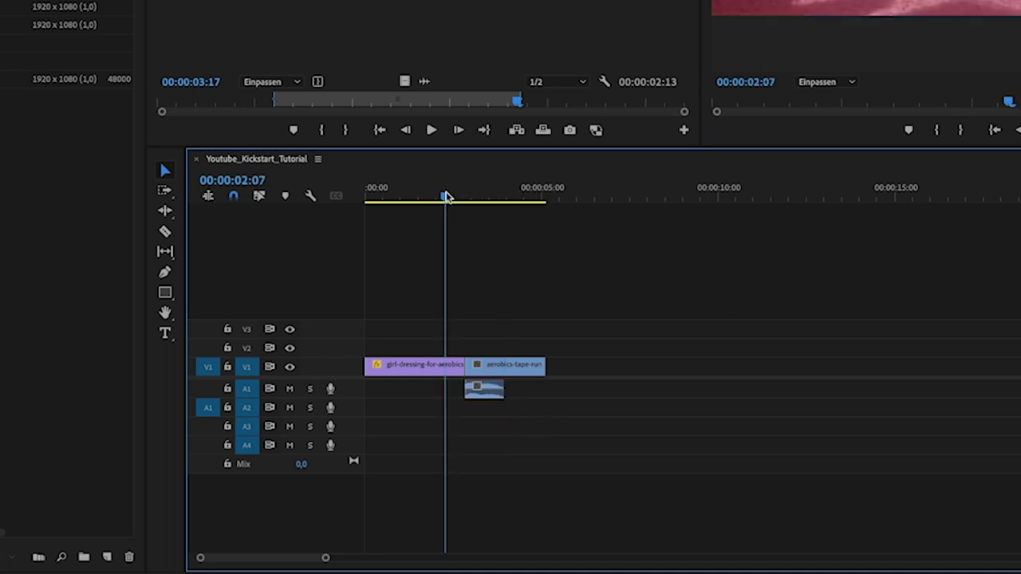
pyautogui.click(474, 396)
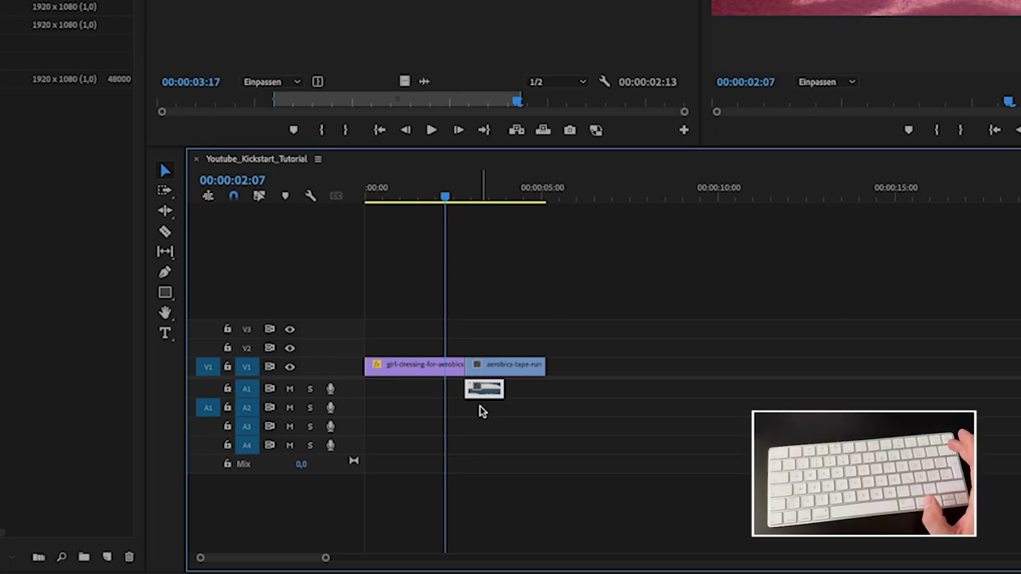
pyautogui.press('Delete')
pyautogui.press('Right')
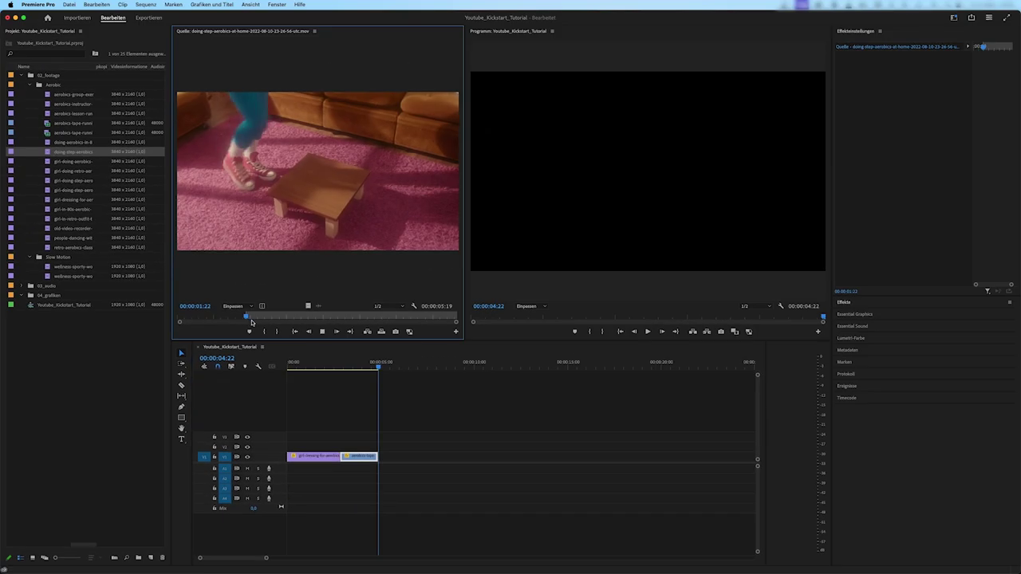
# Step: Append the doing-step-aerobics clip to the sequence with the period key
pyautogui.press('.')
pyautogui.click(401, 368)
pyautogui.moveTo(401, 368); pyautogui.dragTo(425, 372)
# Step: Mark the at-home clip from 02:06 to 05:11 and place it after the last V1 clip
pyautogui.moveTo(224, 319); pyautogui.dragTo(243, 325)
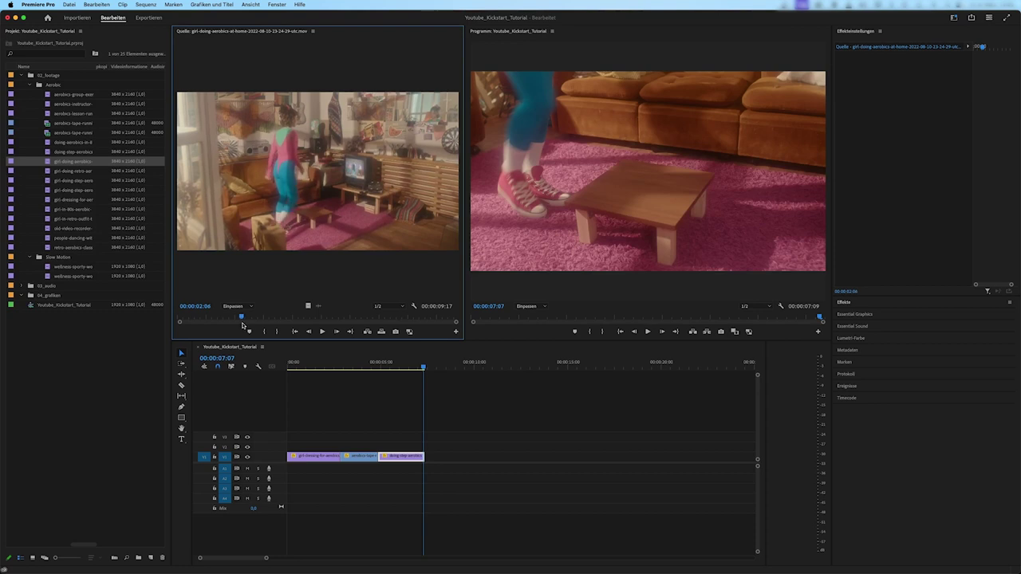
pyautogui.press('i')
pyautogui.moveTo(243, 325); pyautogui.dragTo(335, 327)
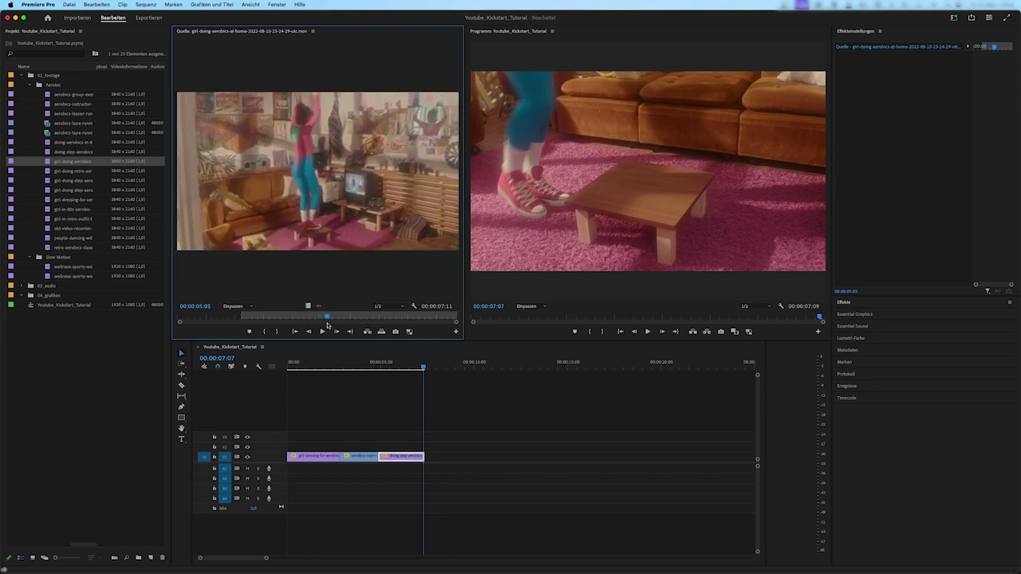
pyautogui.press('o')
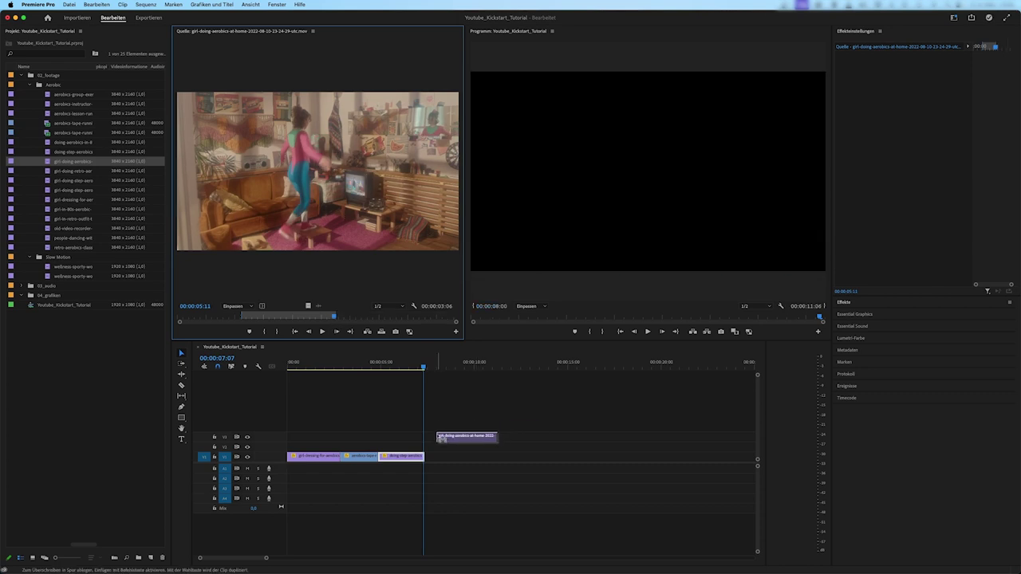
pyautogui.moveTo(391, 275); pyautogui.dragTo(427, 456)
pyautogui.click(413, 367)
# Step: Fit the at-home clip to the frame size and play the sequence
pyautogui.moveTo(412, 368); pyautogui.dragTo(423, 368)
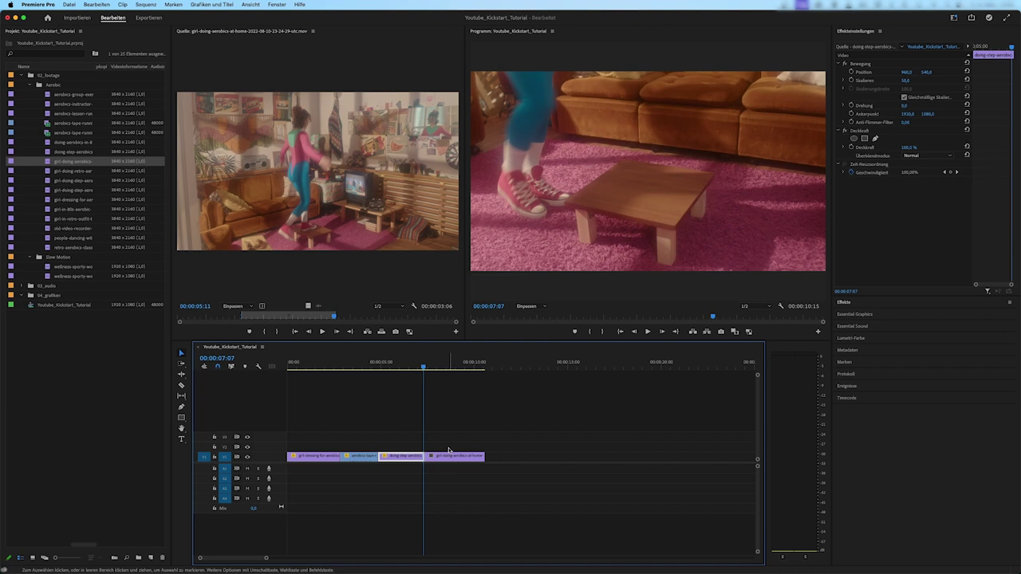
pyautogui.rightClick(455, 460)
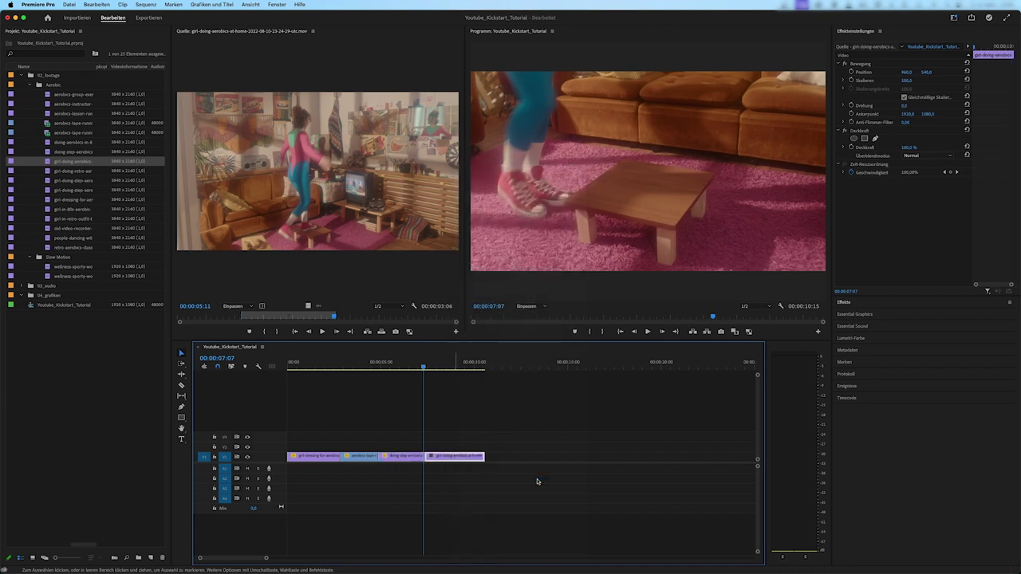
pyautogui.click(533, 474)
pyautogui.press('space')
pyautogui.press('space')
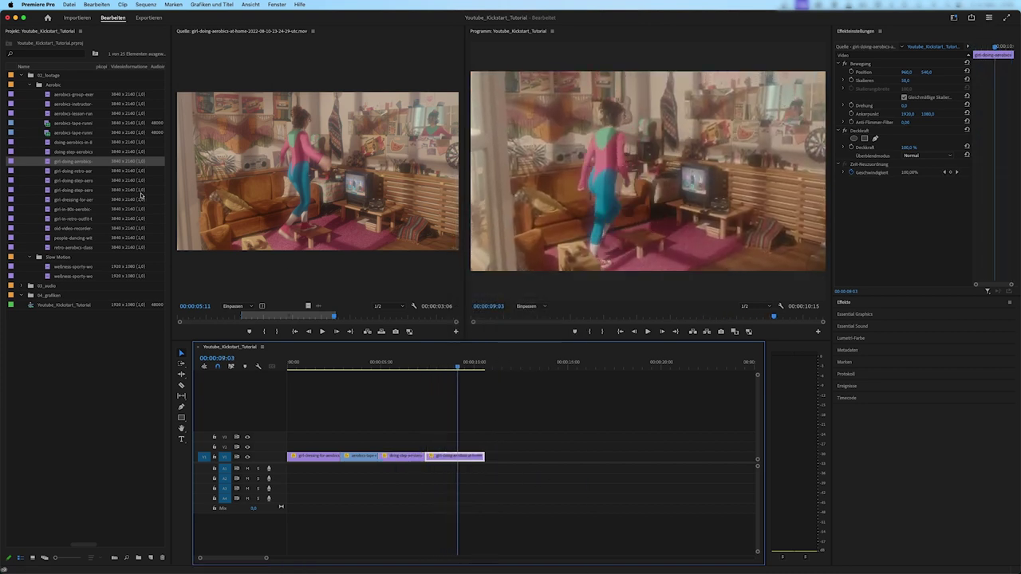
# Step: Mark girl-doing-step-aerobics from 07:07 to 10:04 and add it to the end of V1
pyautogui.doubleClick(67, 170)
pyautogui.doubleClick(71, 183)
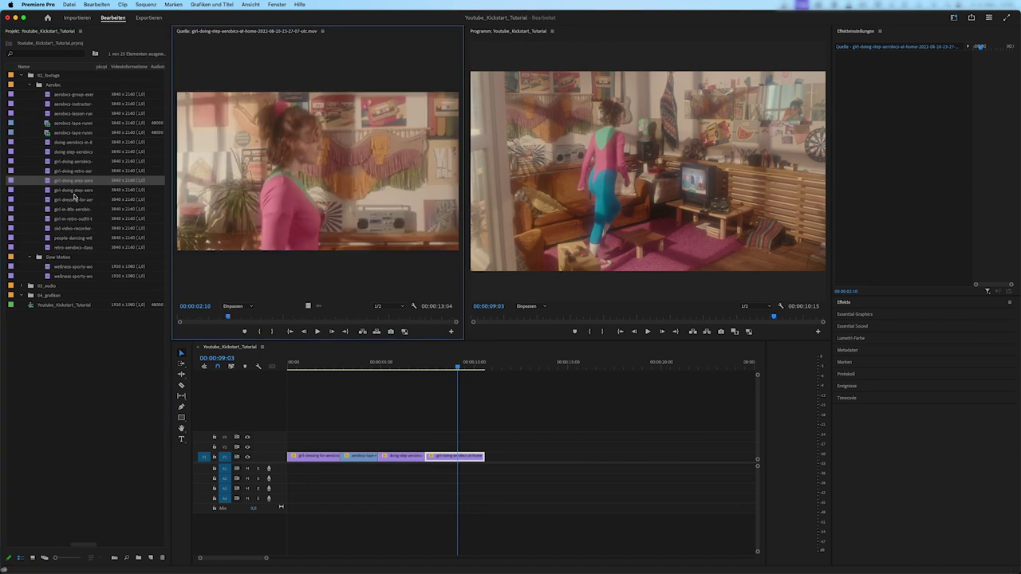
pyautogui.moveTo(232, 322); pyautogui.dragTo(333, 321)
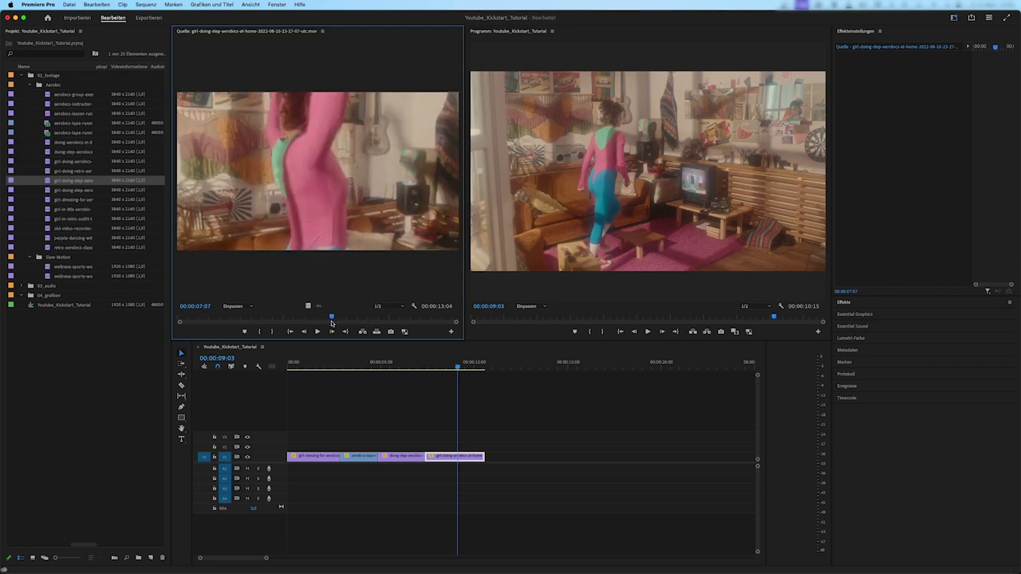
pyautogui.press('i')
pyautogui.moveTo(331, 320); pyautogui.dragTo(393, 318)
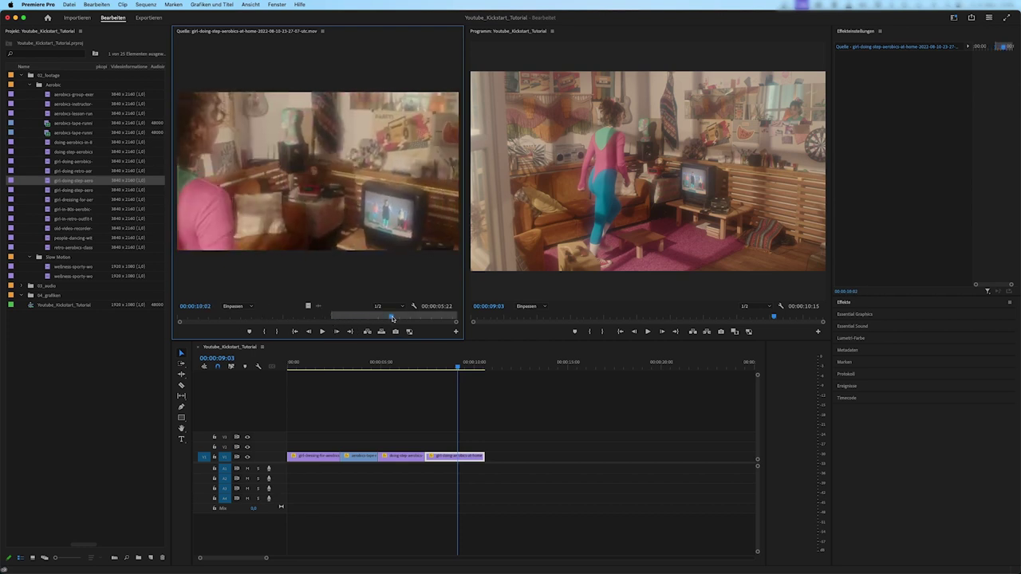
pyautogui.press('o')
pyautogui.moveTo(320, 172)
pyautogui.mouseDown()
pyautogui.moveTo(501, 428)
pyautogui.moveTo(490, 457)
pyautogui.mouseUp()
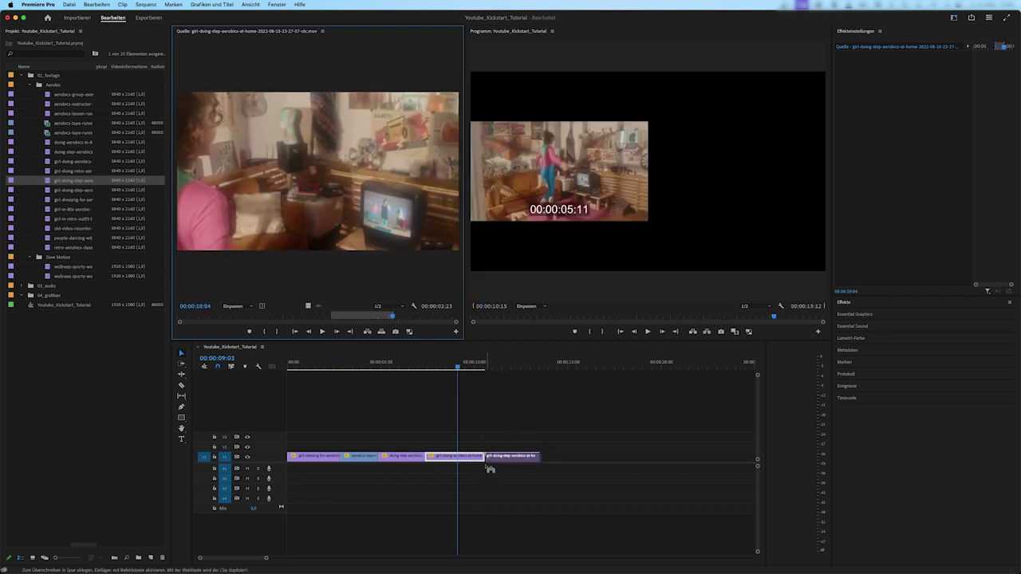
pyautogui.press('space')
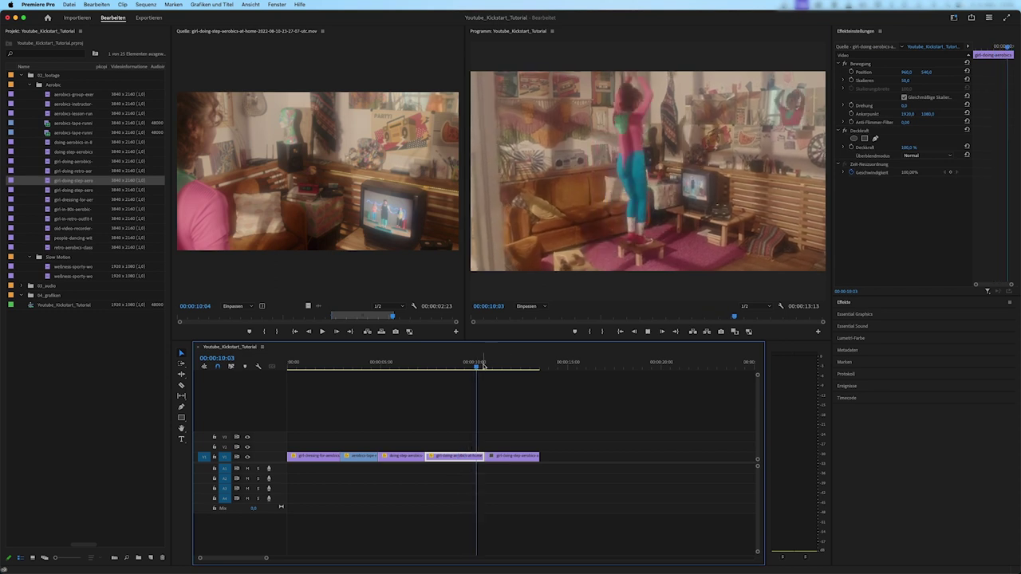
# Step: Fit the step-aerobics excerpt to frame and load the doing-aerobics-in-80s-outfits clip
pyautogui.rightClick(517, 456)
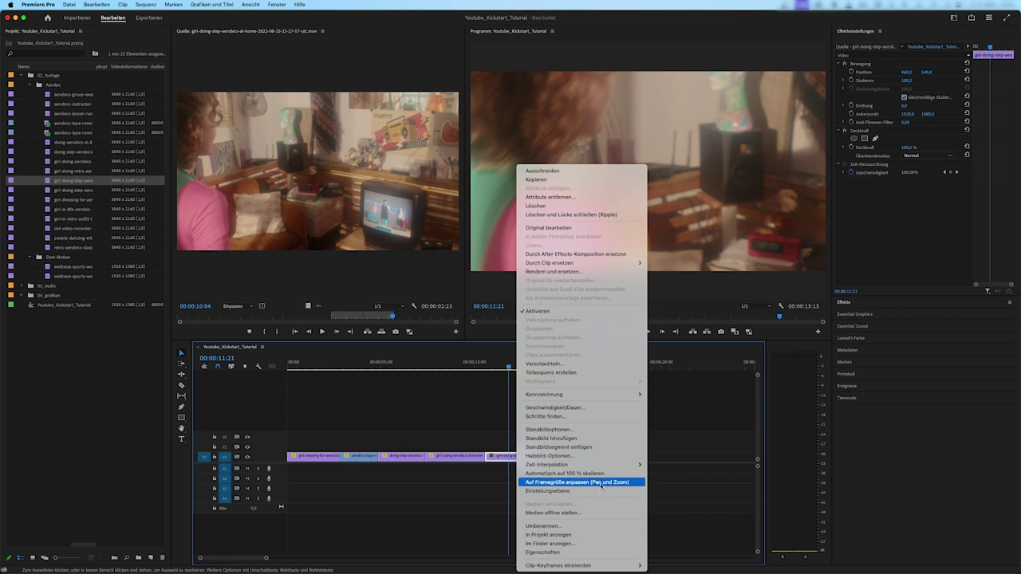
pyautogui.click(591, 482)
pyautogui.click(471, 365)
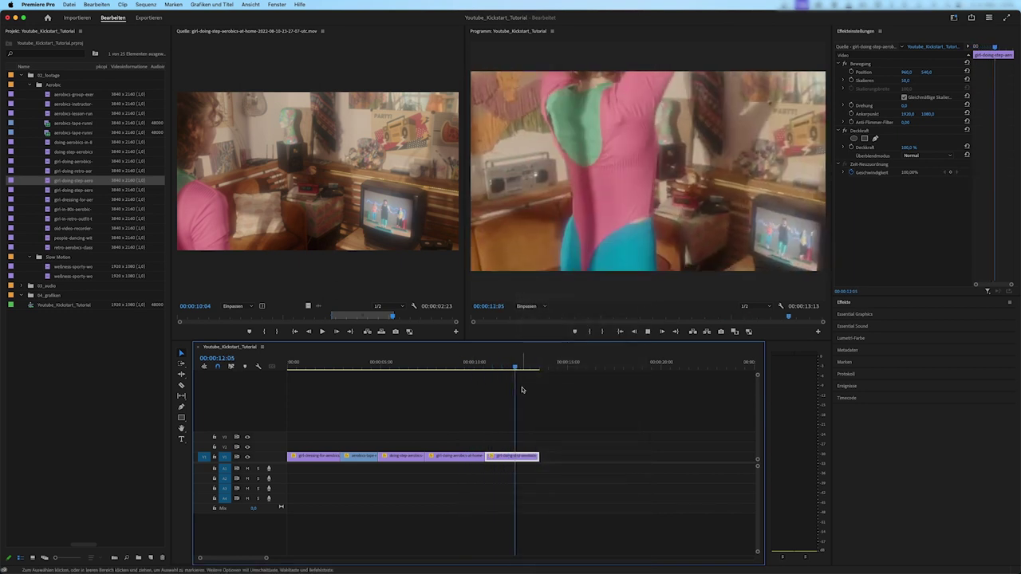
pyautogui.press('space')
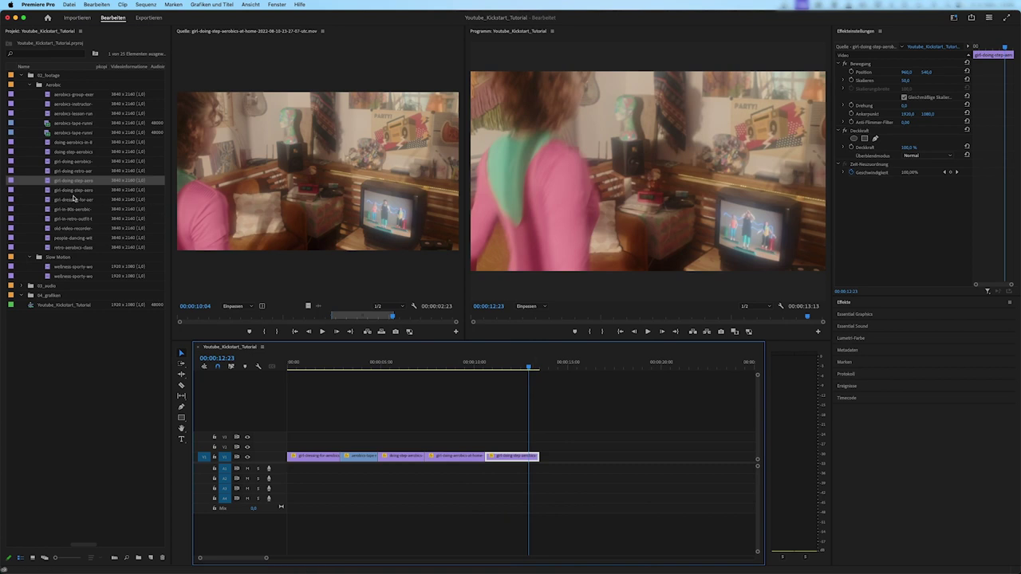
pyautogui.doubleClick(72, 191)
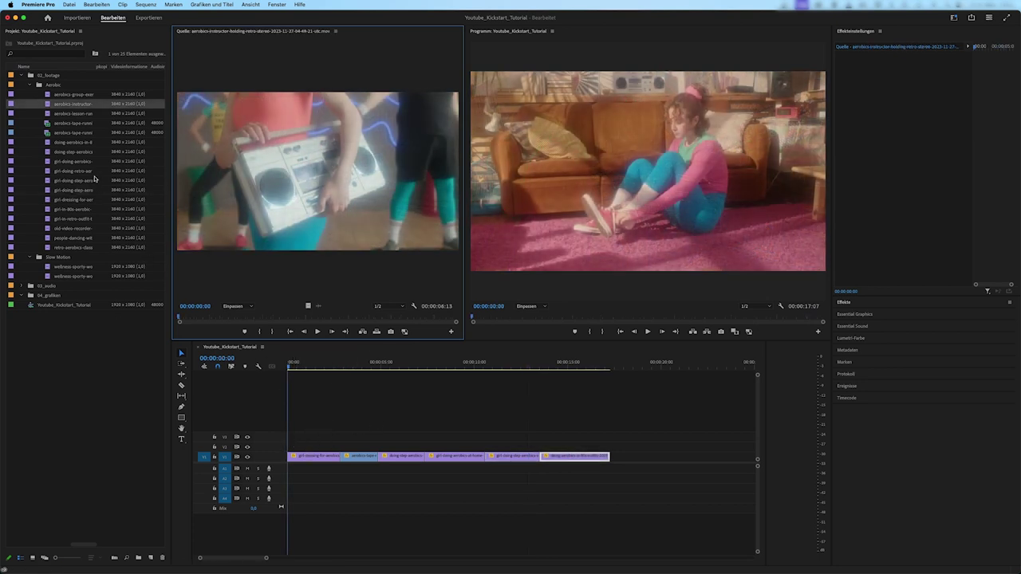
# Step: Place an instructor excerpt ending at 00:23 on V2 at the start, fitted to frame
pyautogui.press('space')
pyautogui.press('space')
pyautogui.press('o')
pyautogui.moveTo(275, 208); pyautogui.dragTo(289, 448)
pyautogui.click(299, 448)
pyautogui.rightClick(299, 447)
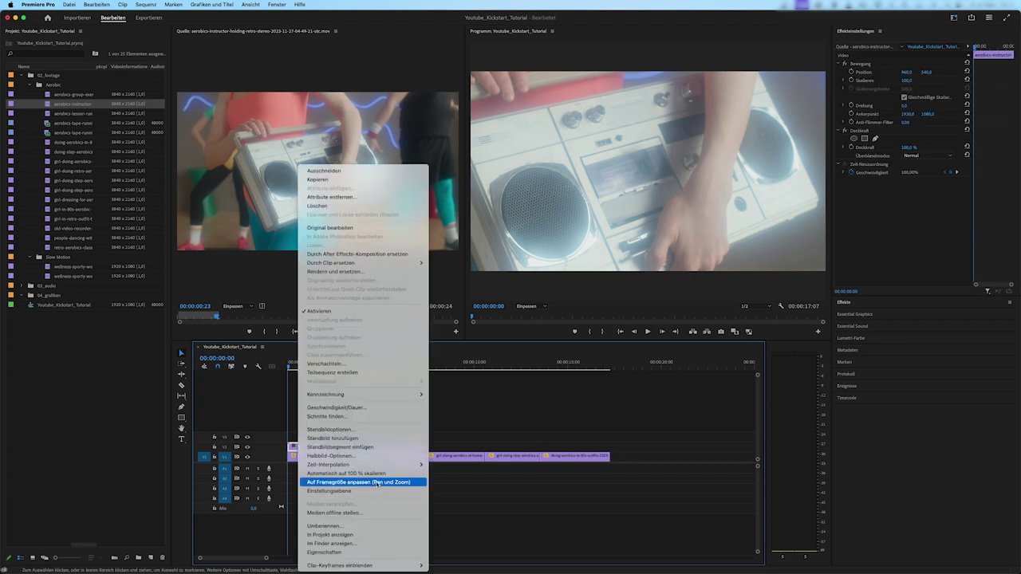
pyautogui.click(335, 483)
pyautogui.press('space')
# Step: Push the V1 clips later, add people-dancing on V2, and load Track.wav from 03_audio
pyautogui.moveTo(604, 451)
pyautogui.mouseDown()
pyautogui.moveTo(288, 473)
pyautogui.moveTo(360, 466)
pyautogui.mouseUp()
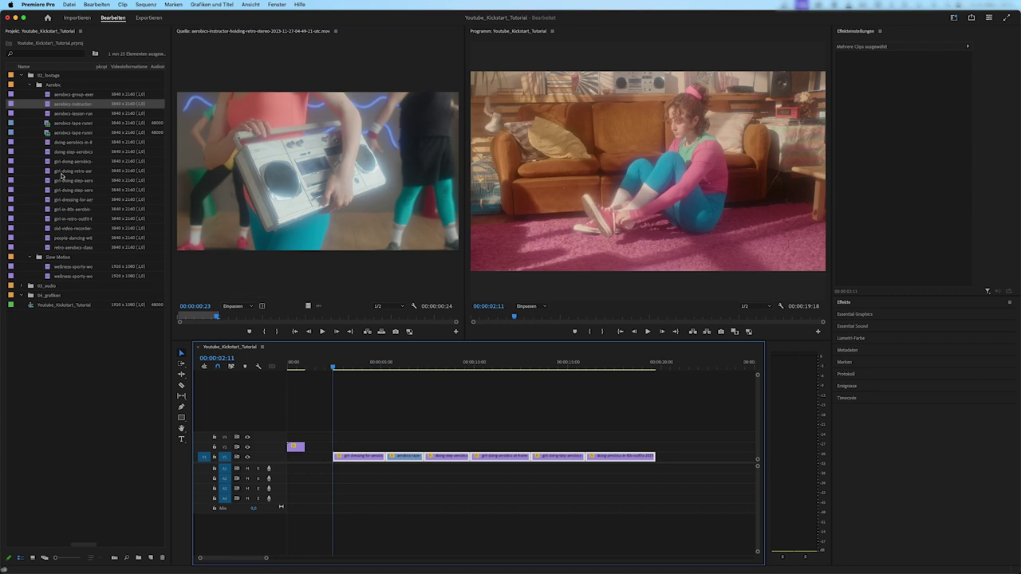
pyautogui.doubleClick(71, 240)
pyautogui.moveTo(198, 235)
pyautogui.mouseDown()
pyautogui.moveTo(316, 453)
pyautogui.moveTo(619, 468)
pyautogui.mouseUp()
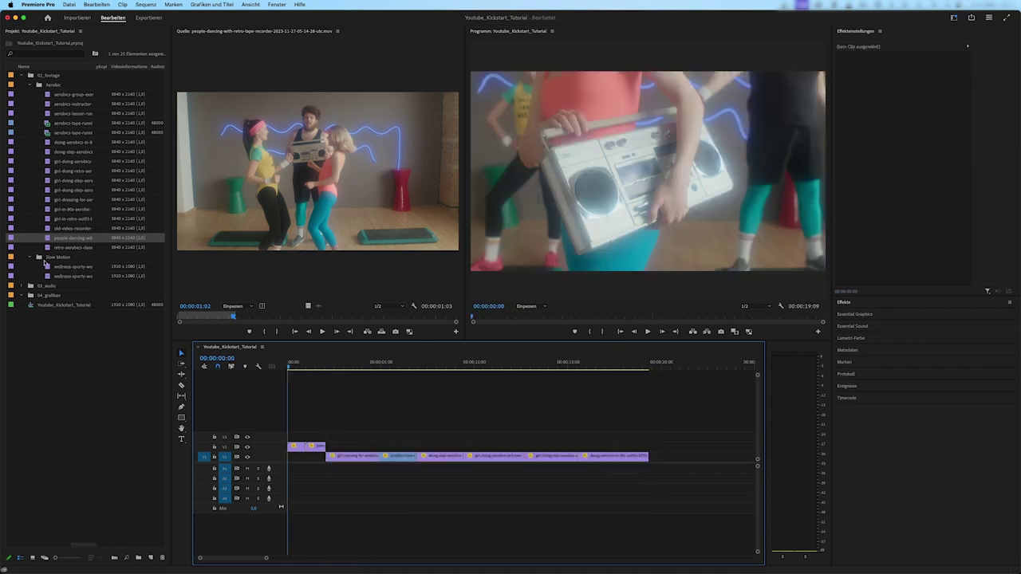
pyautogui.click(30, 285)
pyautogui.doubleClick(49, 305)
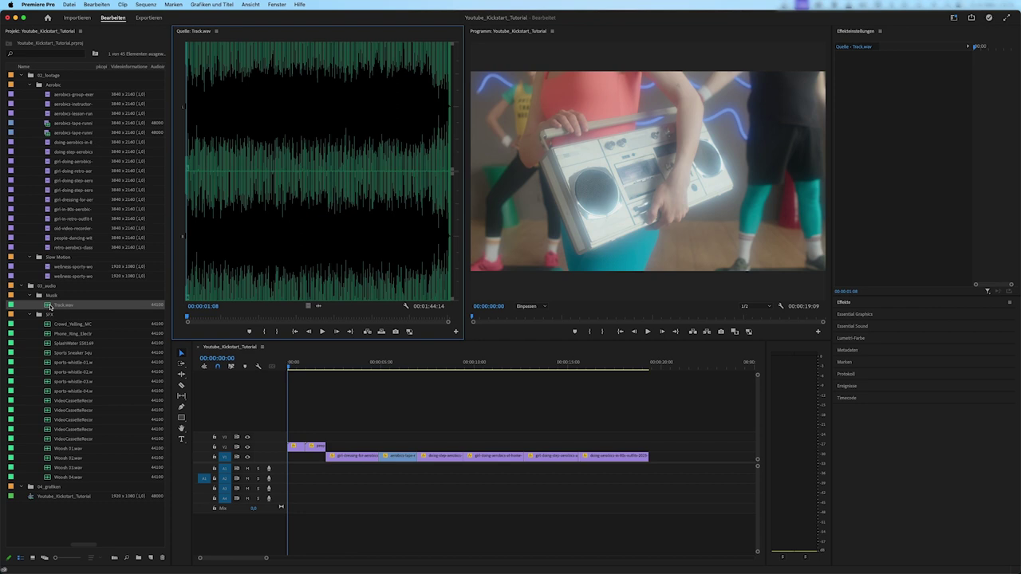
# Step: Mark Track.wav's Out point at 00:00:28:00, drop it onto A1, and play the sequence
pyautogui.press('space')
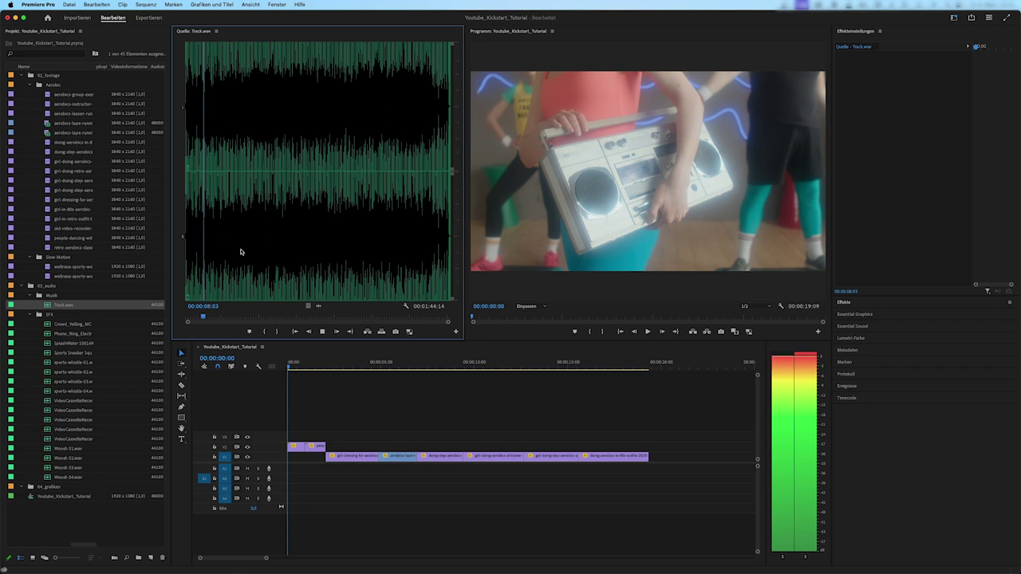
pyautogui.press('space')
pyautogui.click(241, 253)
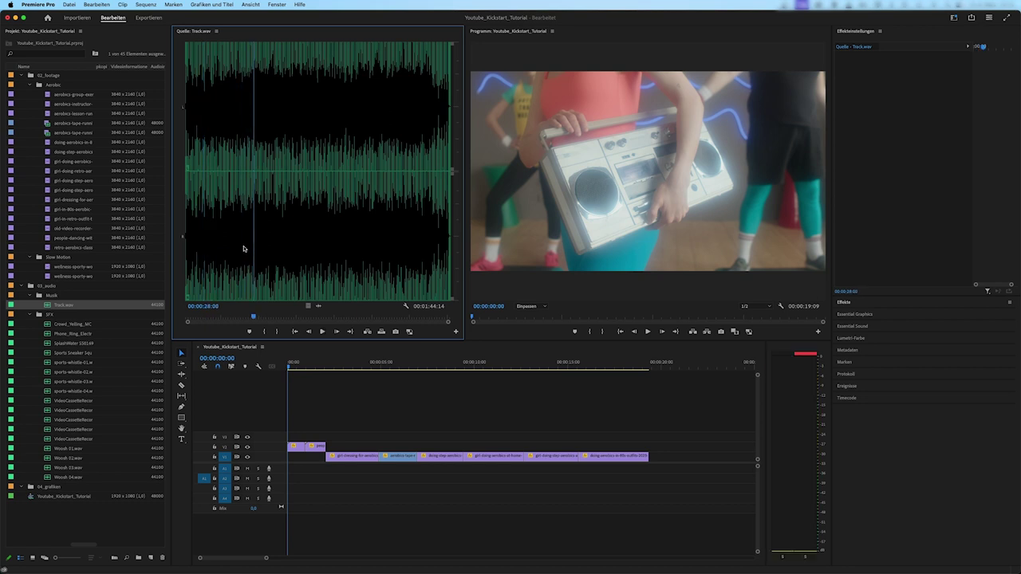
pyautogui.press('o')
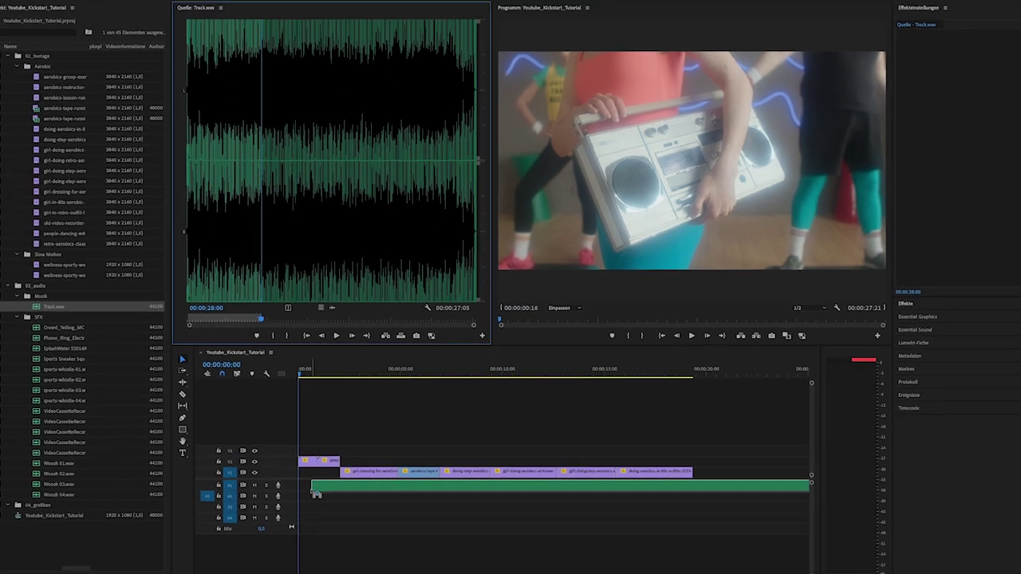
pyautogui.moveTo(367, 312); pyautogui.dragTo(324, 531)
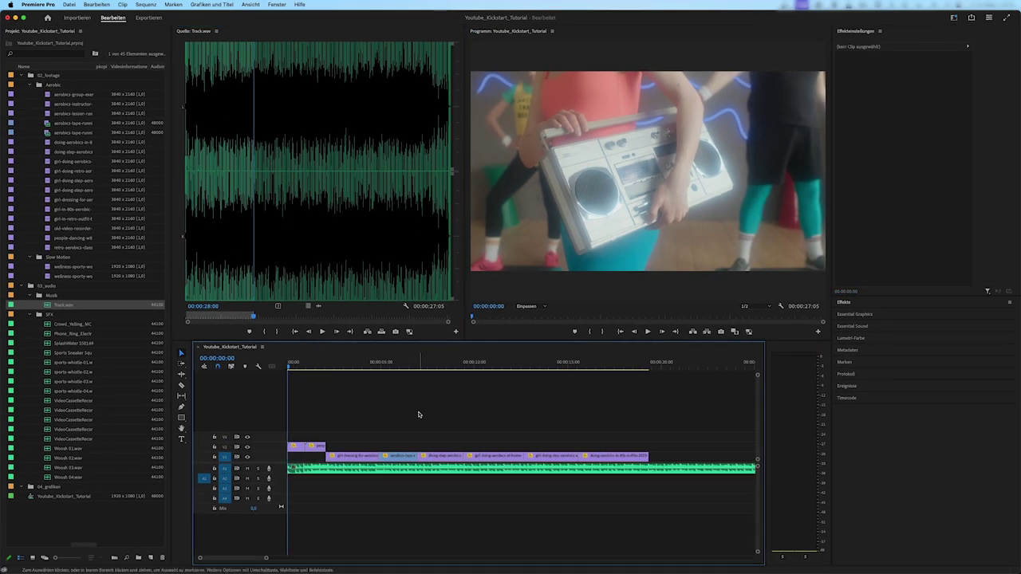
pyautogui.press('space')
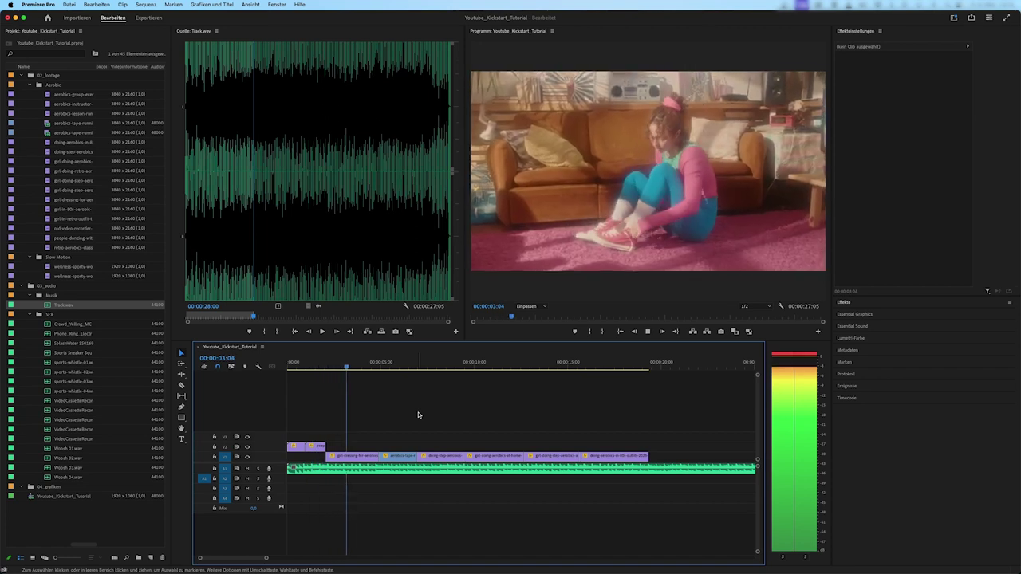
pyautogui.press('space')
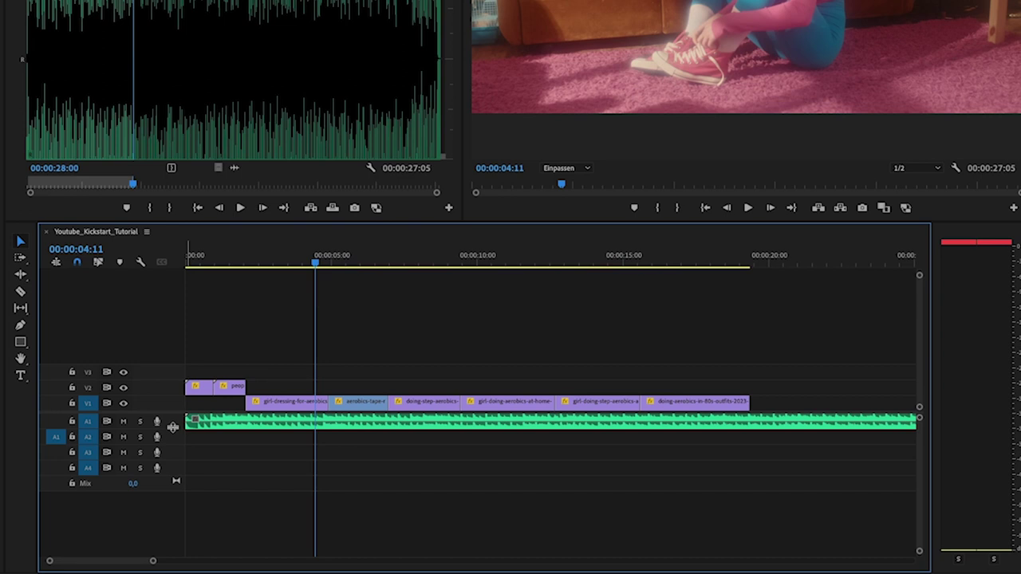
# Step: Enlarge track A1 and trim the music so it ends with the last video clip
pyautogui.moveTo(174, 427); pyautogui.dragTo(173, 472)
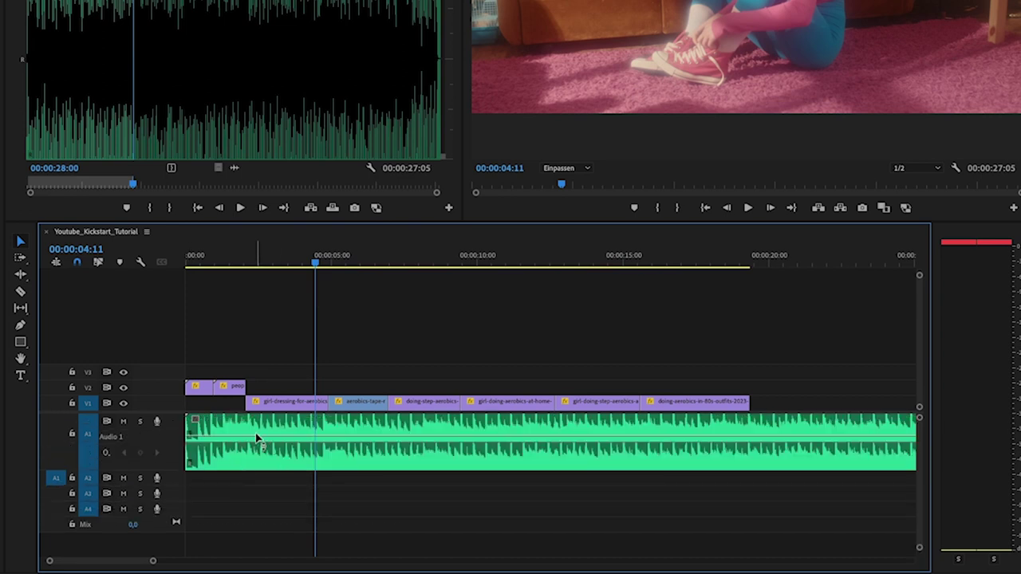
pyautogui.click(257, 438)
pyautogui.press('space')
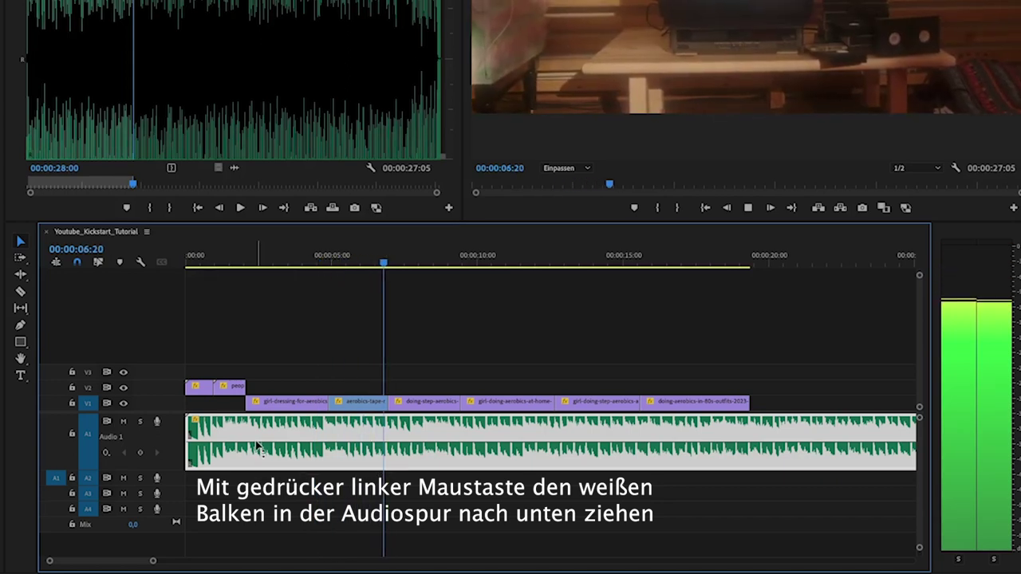
pyautogui.press('space')
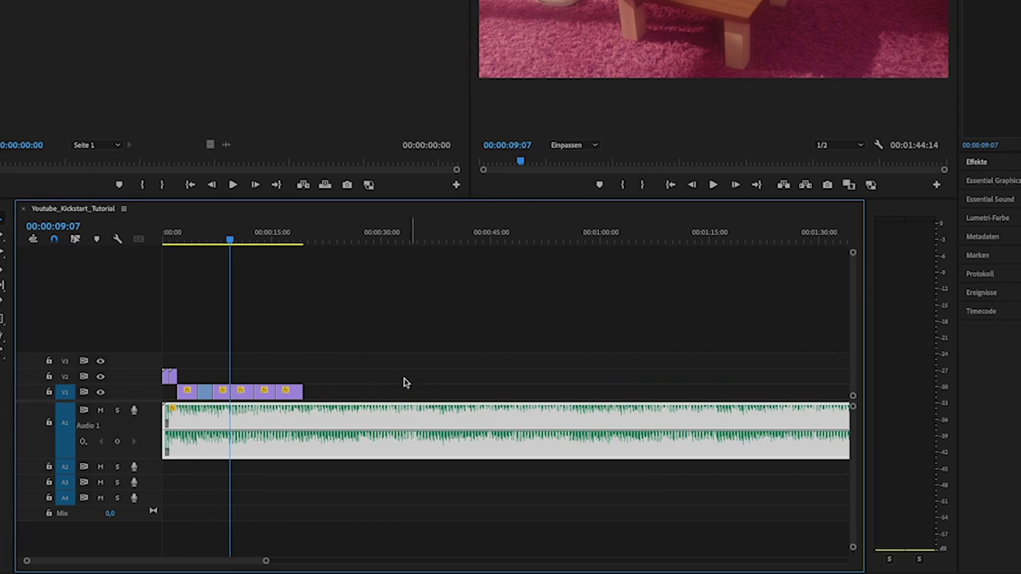
pyautogui.click(403, 383)
pyautogui.press('-')
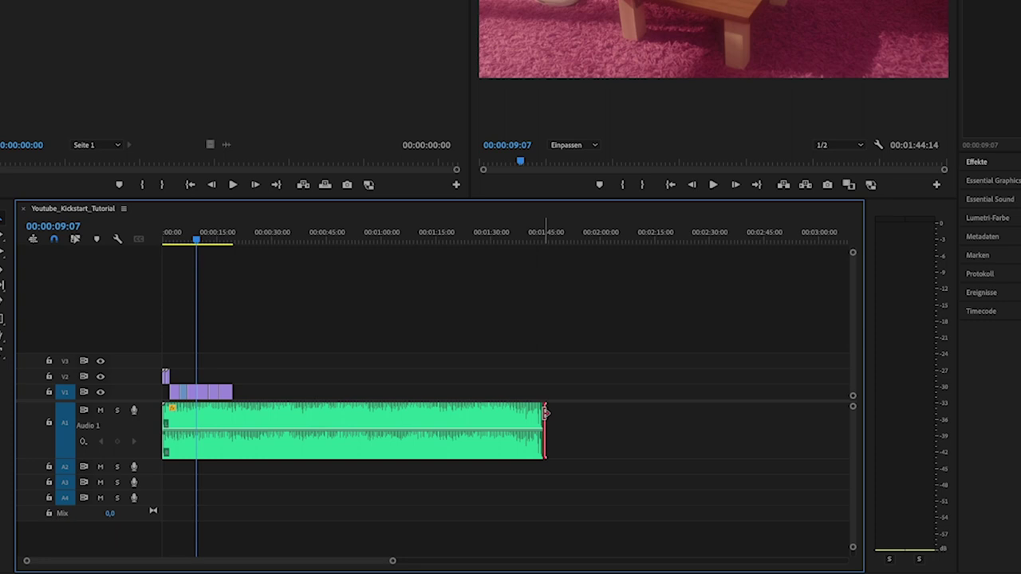
pyautogui.moveTo(544, 412); pyautogui.dragTo(232, 417)
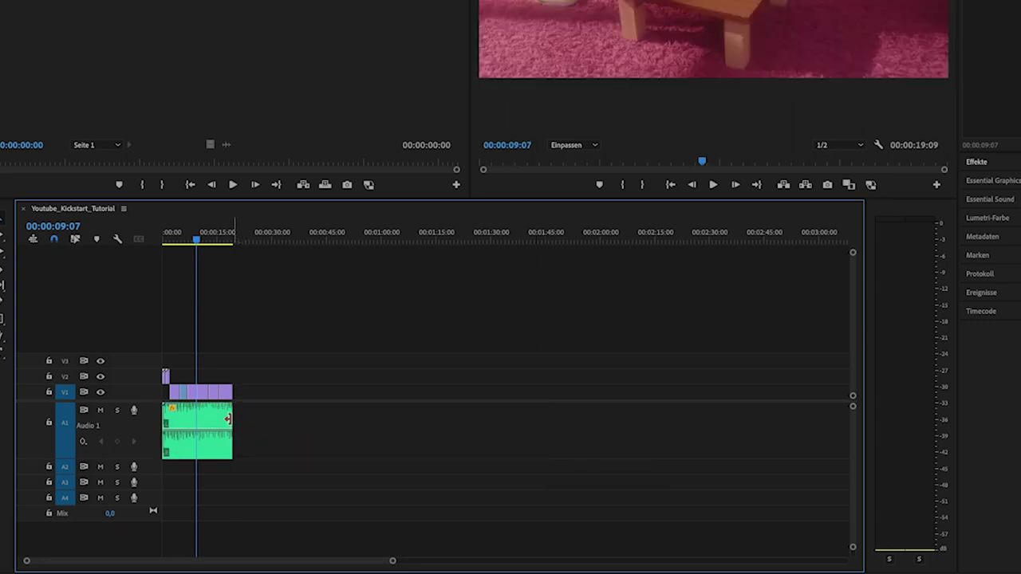
pyautogui.press('=')
pyautogui.press('=')
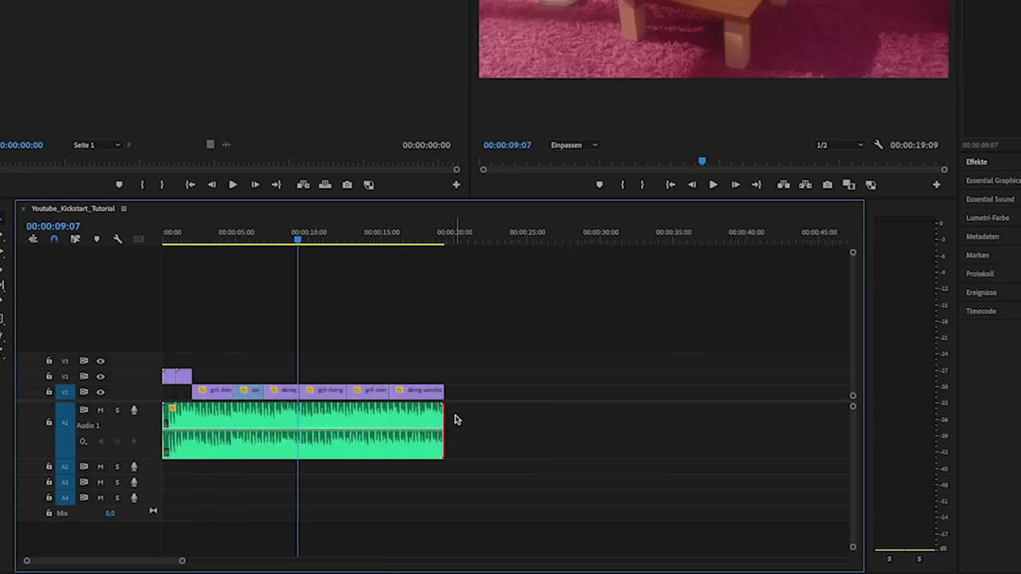
# Step: Apply a default crossfade at the music's end, widen it, and play to hear the fade
pyautogui.rightClick(445, 423)
pyautogui.click(527, 503)
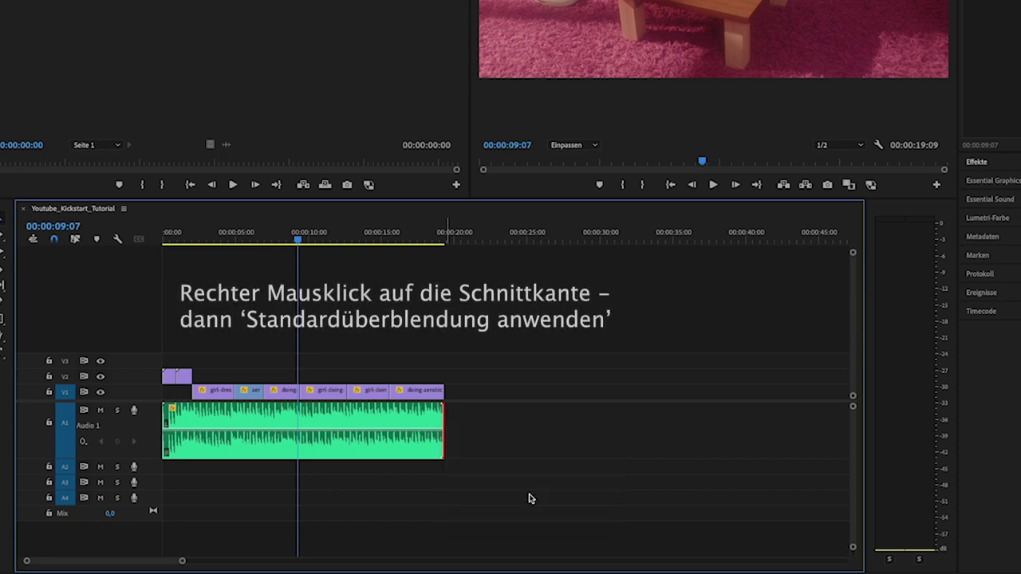
pyautogui.moveTo(427, 429); pyautogui.dragTo(388, 429)
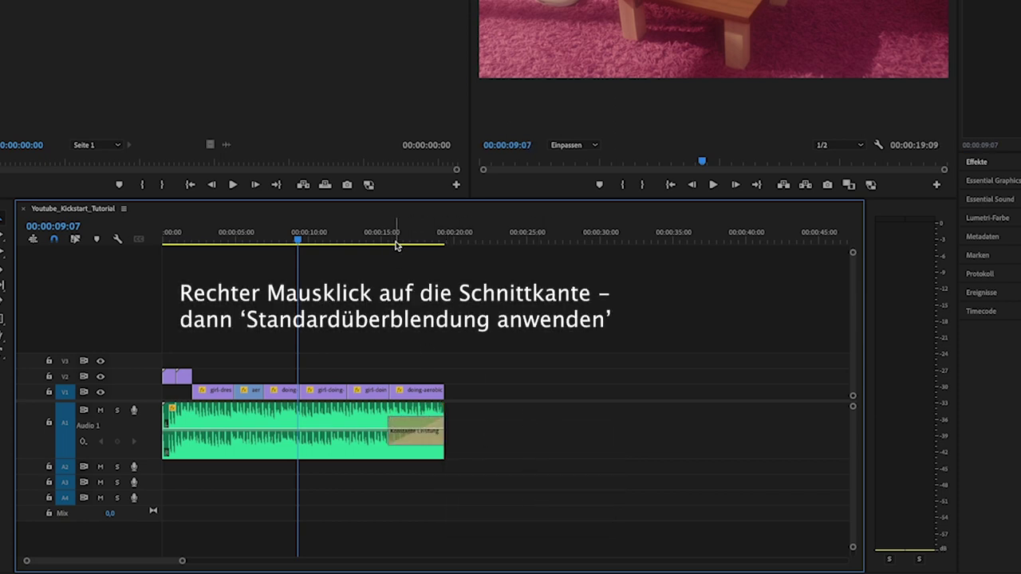
pyautogui.press('space')
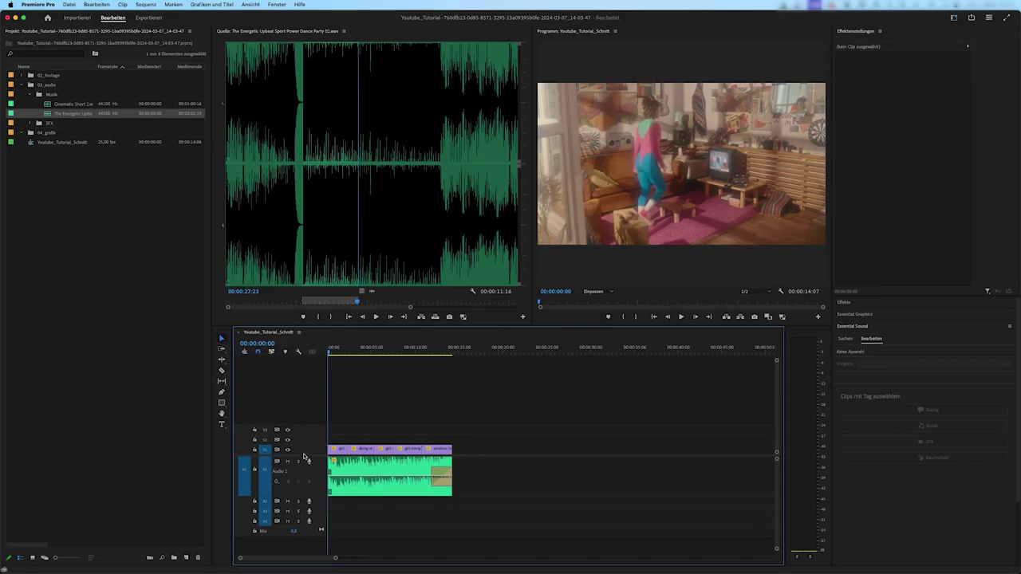
# Step: Fit the whole sequence in view, enlarge V1 to show thumbnails, and park the playhead in the first clip
pyautogui.click(900, 107)
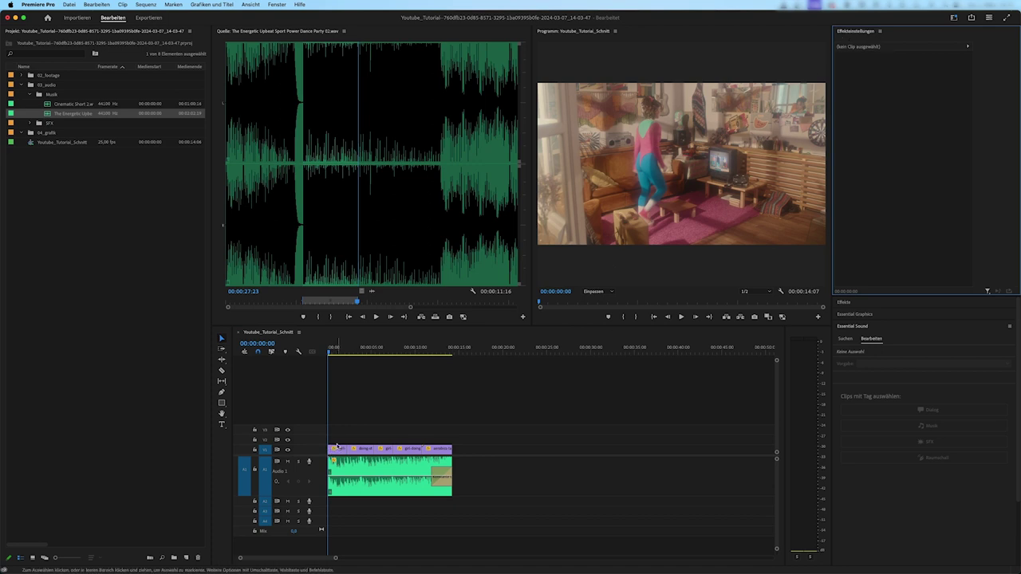
pyautogui.click(337, 449)
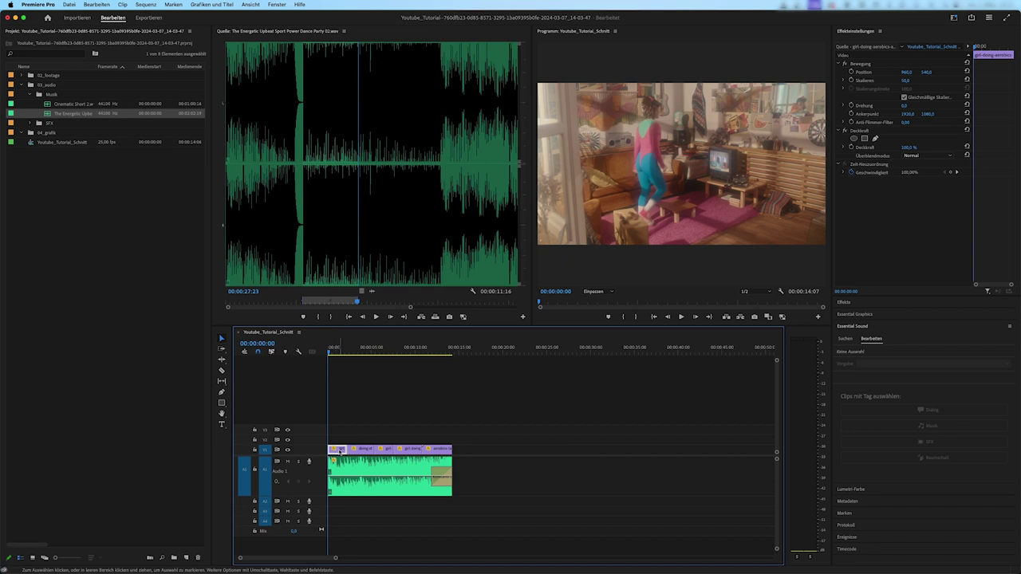
pyautogui.press('\\')
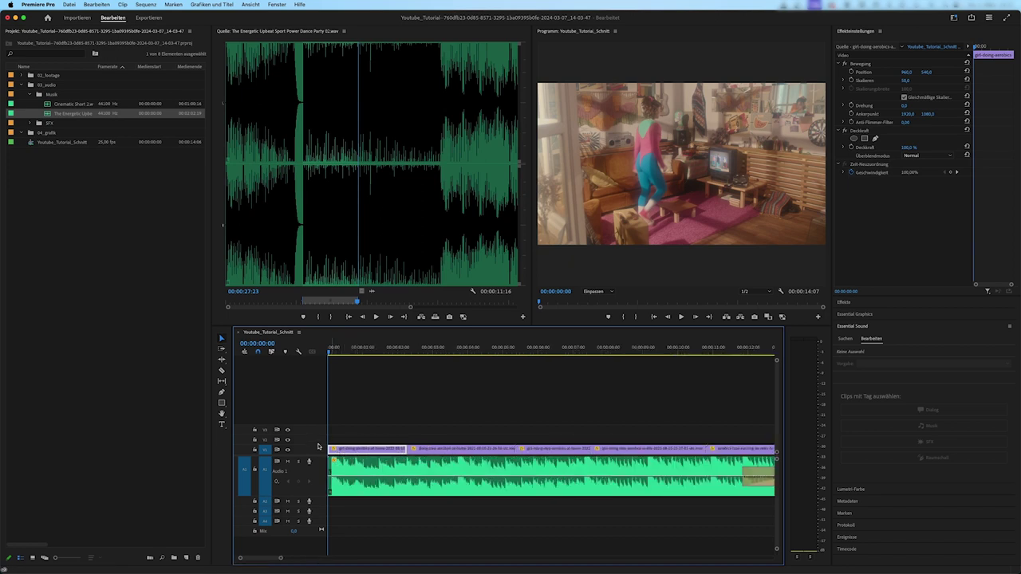
pyautogui.moveTo(318, 445); pyautogui.dragTo(368, 413)
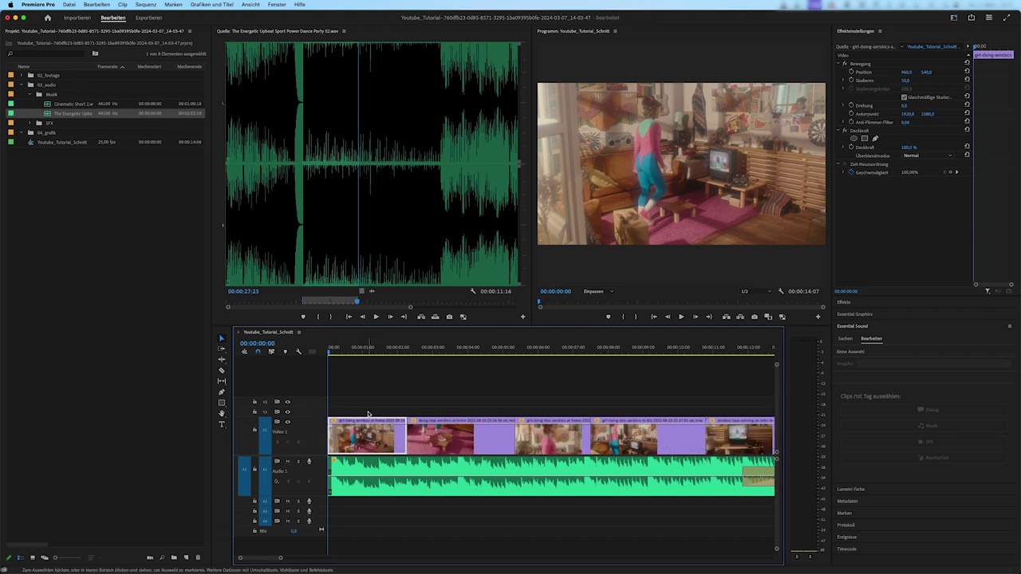
pyautogui.click(352, 349)
pyautogui.click(364, 349)
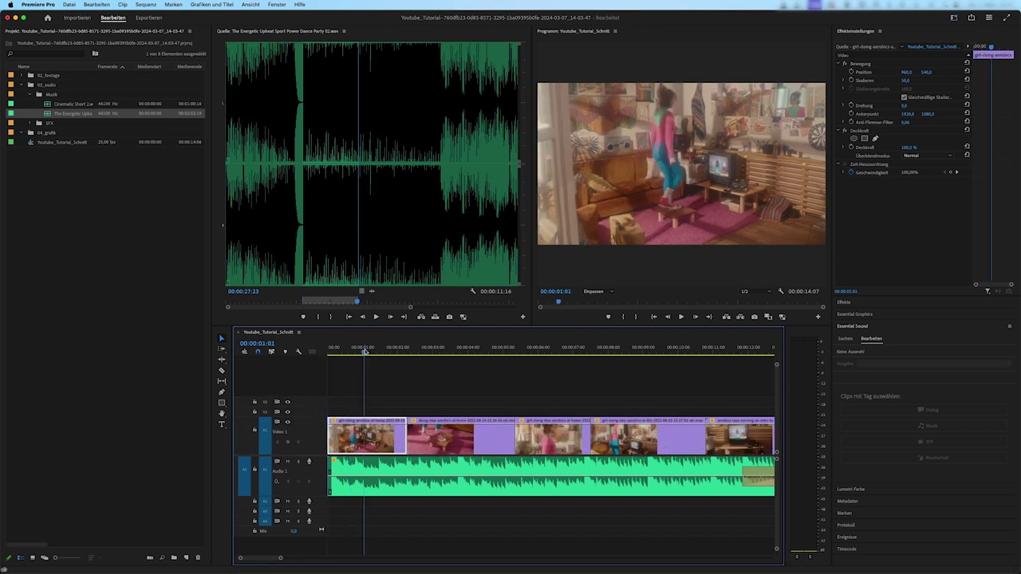
# Step: Set the first clip's Scale to 64 and Position to 795, 679, keeping opacity at 100%
pyautogui.click(361, 349)
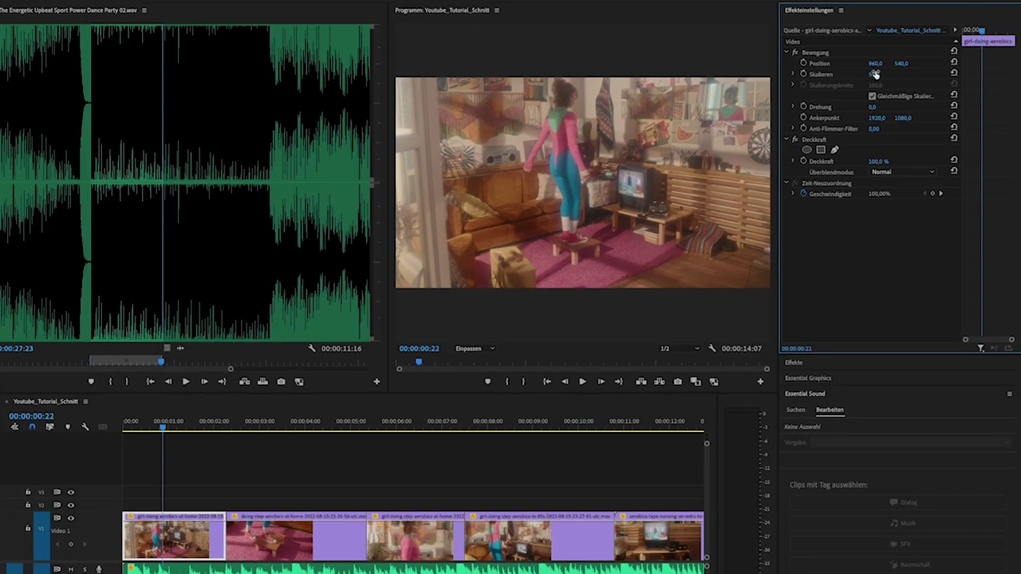
pyautogui.moveTo(875, 75)
pyautogui.mouseDown()
pyautogui.moveTo(958, 64)
pyautogui.moveTo(878, 64)
pyautogui.mouseUp()
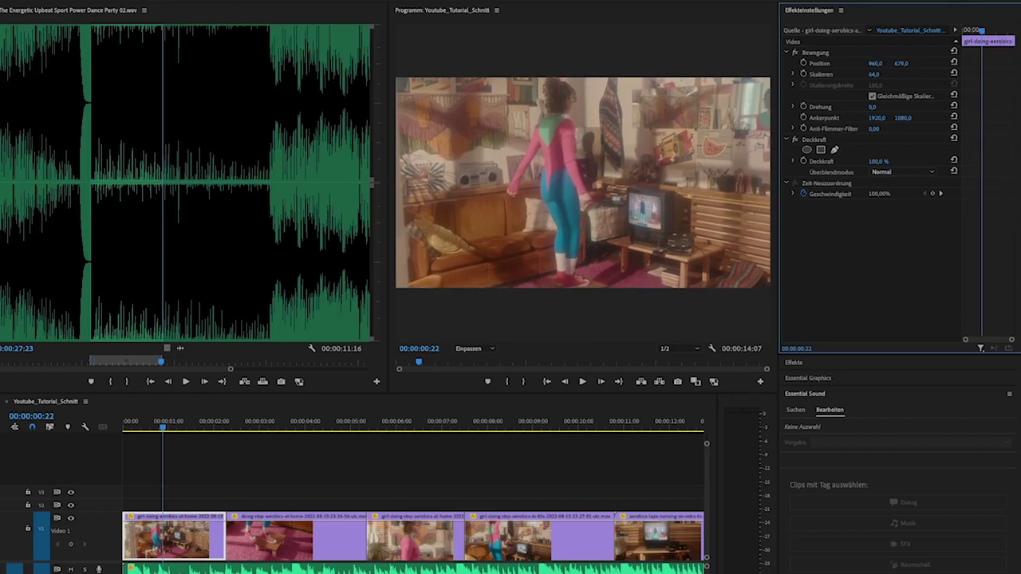
pyautogui.moveTo(876, 64); pyautogui.dragTo(798, 64)
pyautogui.moveTo(876, 64); pyautogui.dragTo(854, 64)
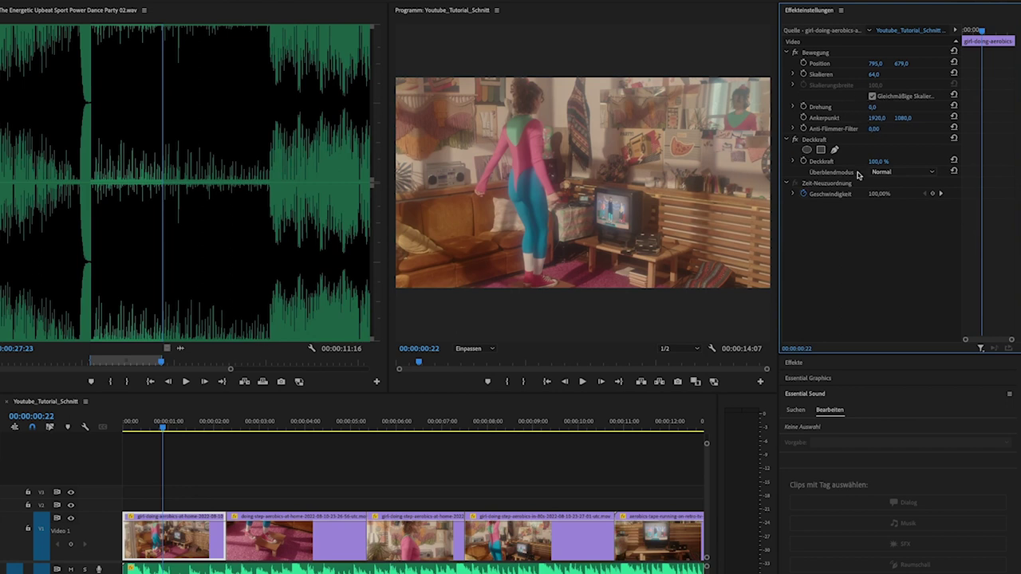
pyautogui.moveTo(878, 161); pyautogui.dragTo(878, 161)
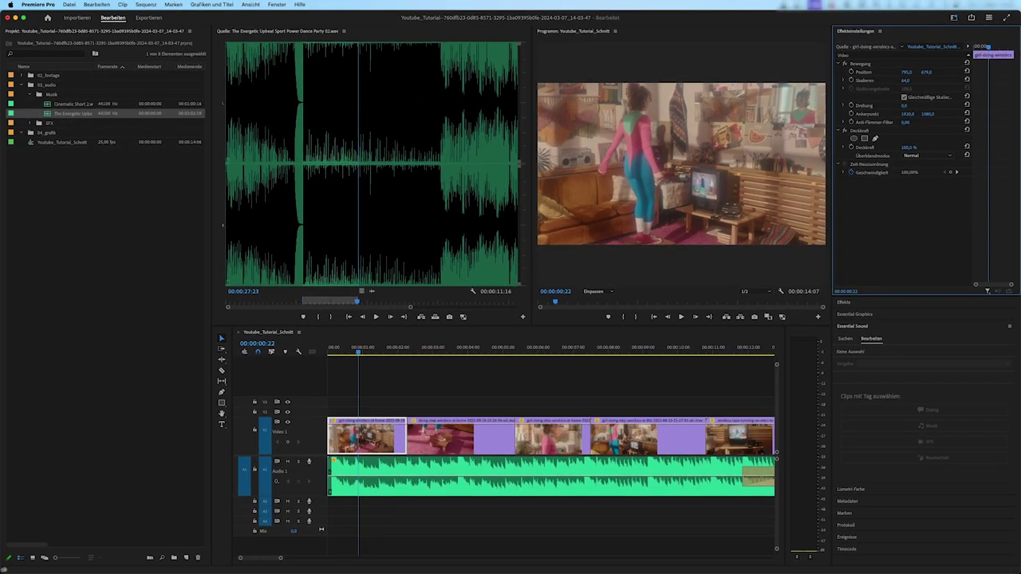
pyautogui.scroll(3, 524, 452)
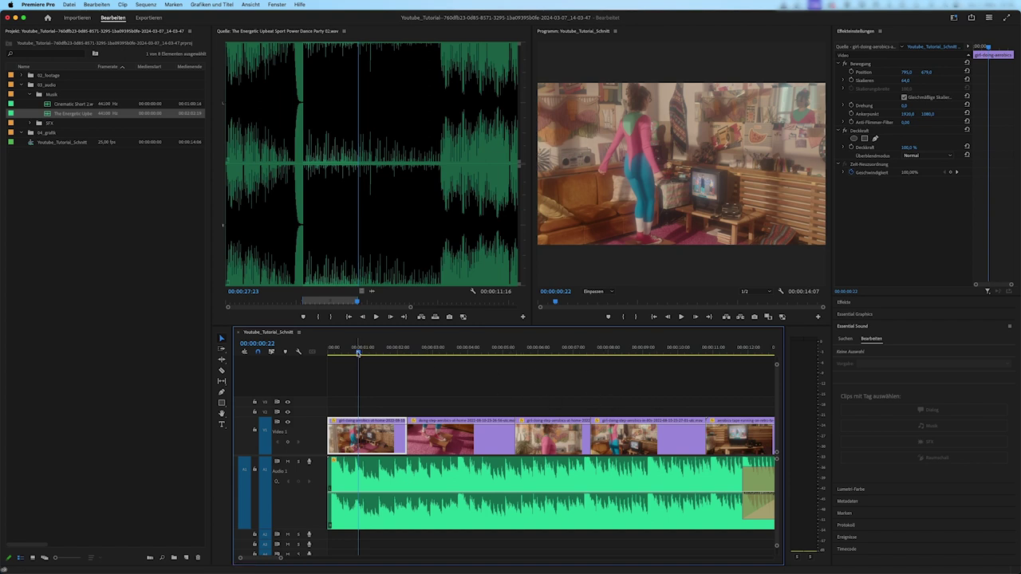
# Step: Use the timeline wrench menu's Alle Spuren minimieren to collapse all tracks
pyautogui.click(299, 353)
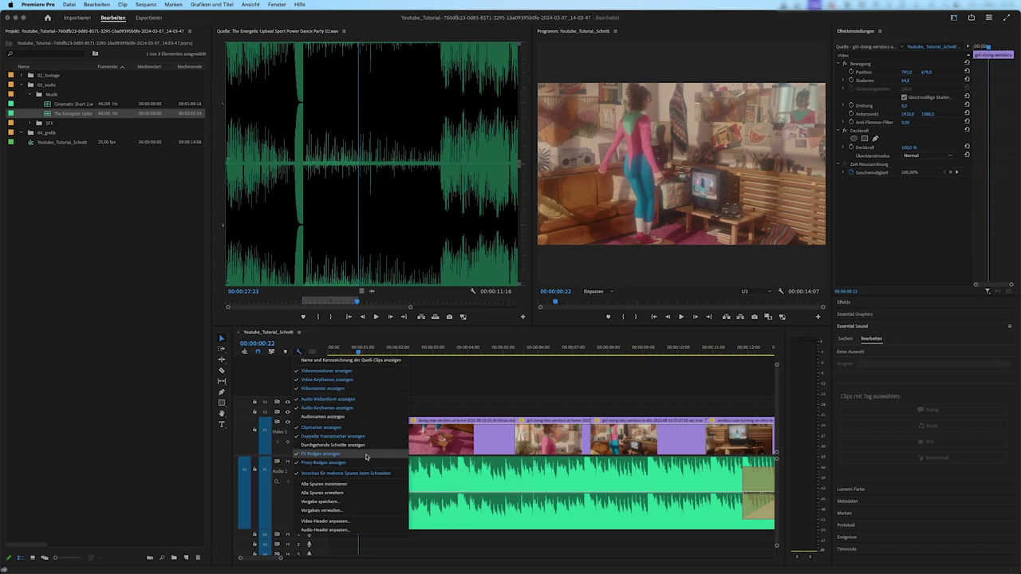
pyautogui.click(358, 484)
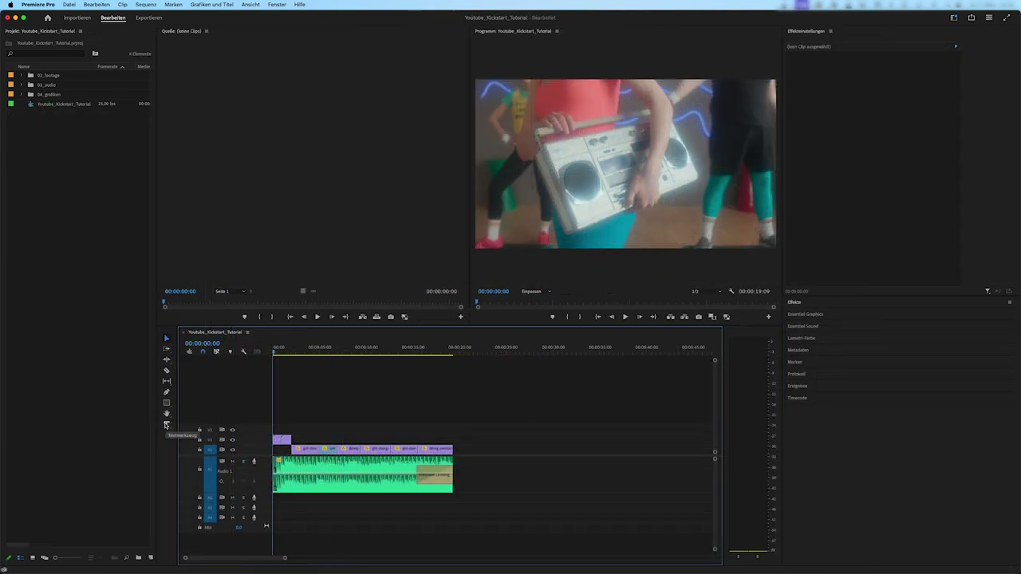
# Step: Draw a text box across the upper frame with the Type tool and type 'AEROBICS'
pyautogui.click(166, 425)
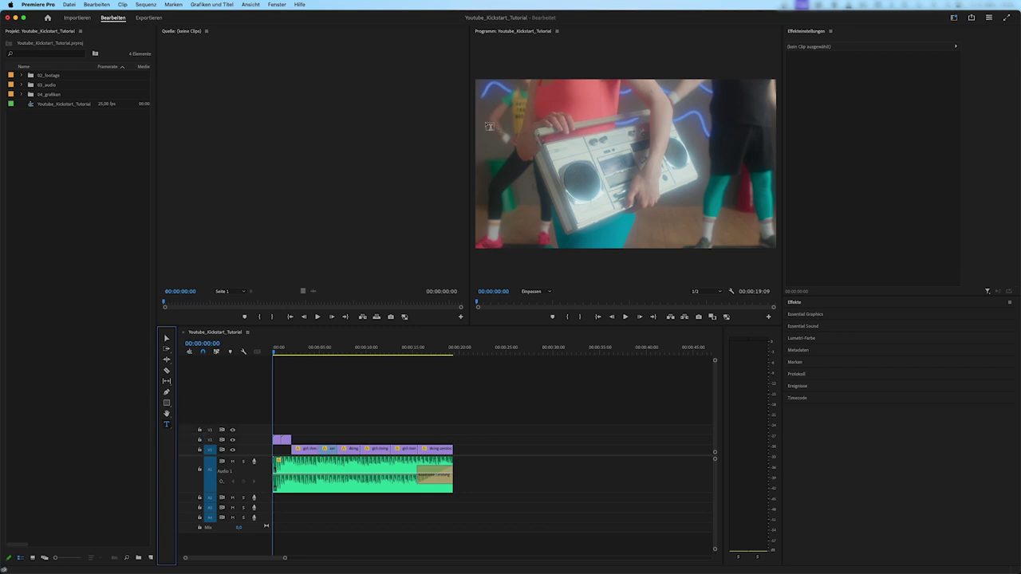
pyautogui.moveTo(469, 120); pyautogui.dragTo(383, 121)
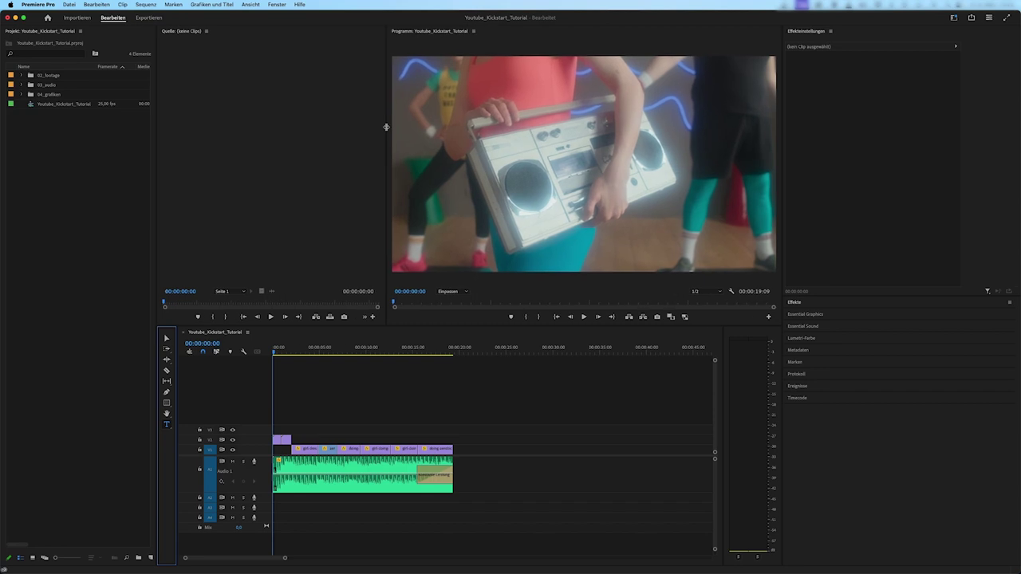
pyautogui.moveTo(403, 112); pyautogui.dragTo(763, 209)
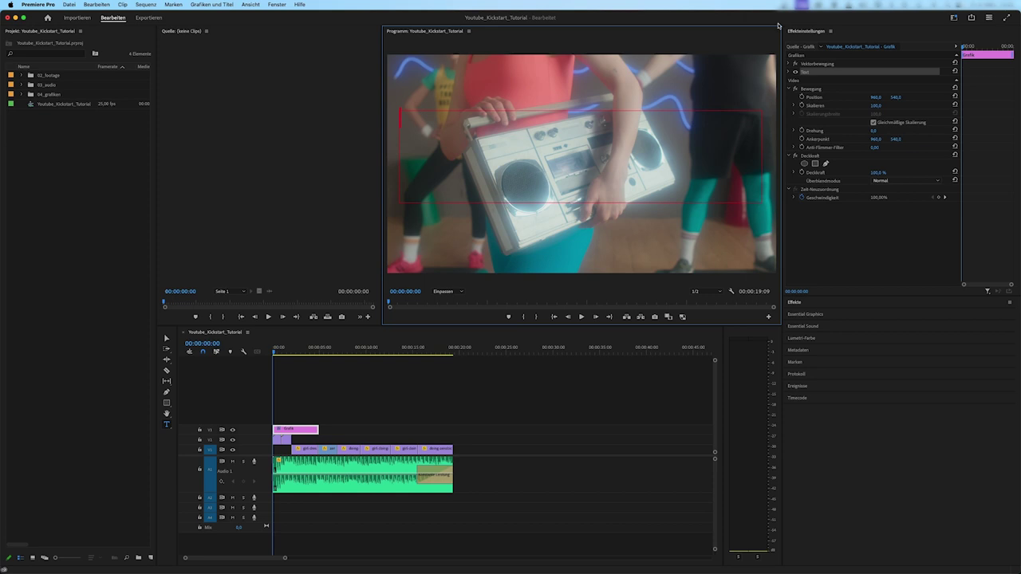
pyautogui.write('AEROBICS')
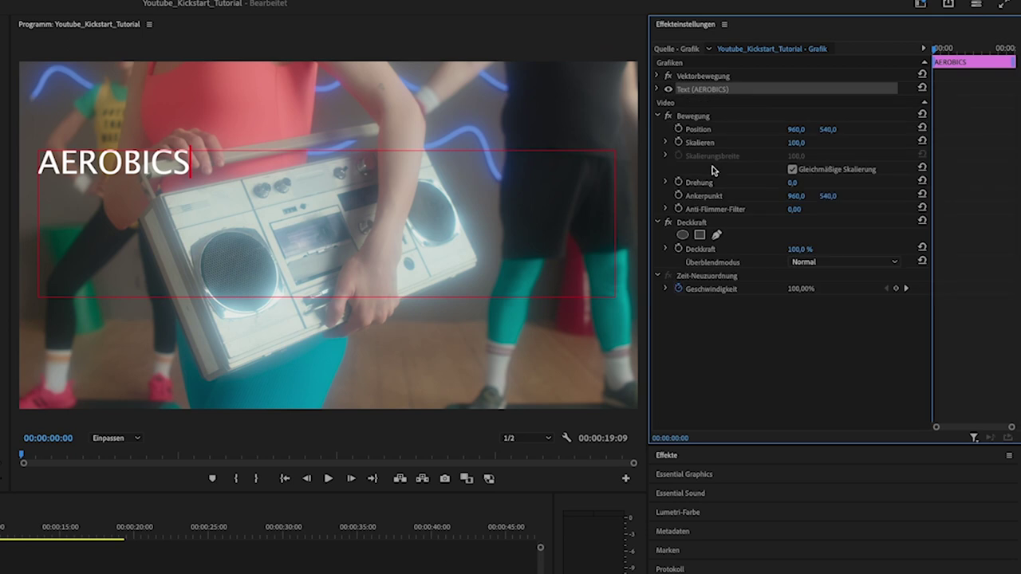
# Step: Set the AEROBICS text to Impact, enlarge it to size 201, and center it
pyautogui.click(658, 89)
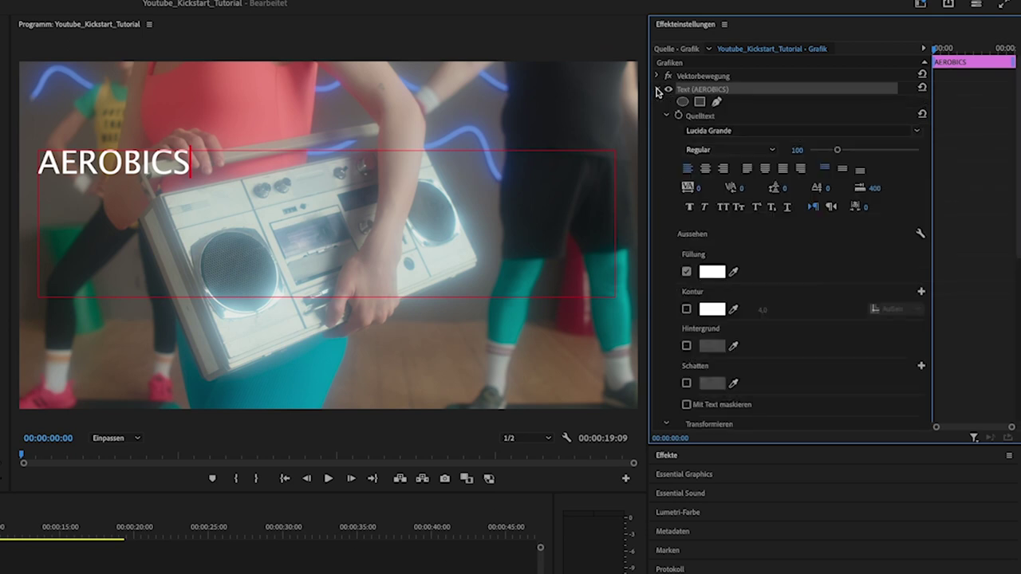
pyautogui.doubleClick(194, 165)
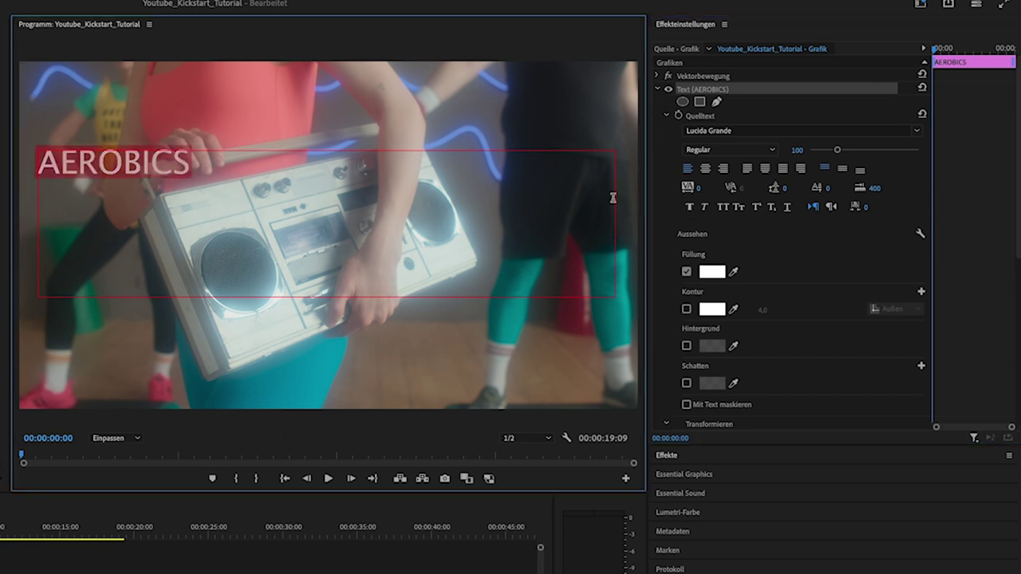
pyautogui.moveTo(837, 150); pyautogui.dragTo(865, 153)
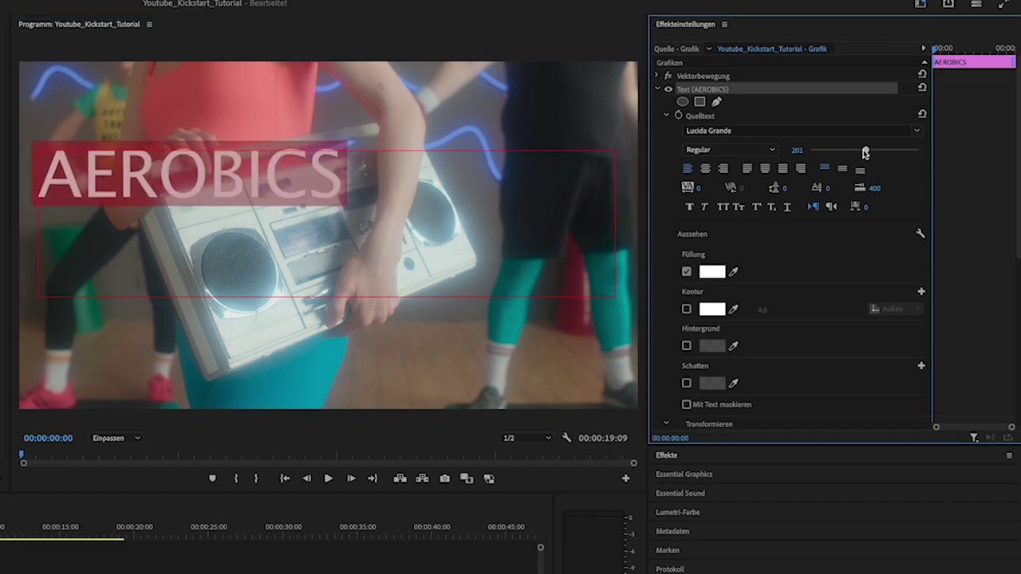
pyautogui.click(732, 130)
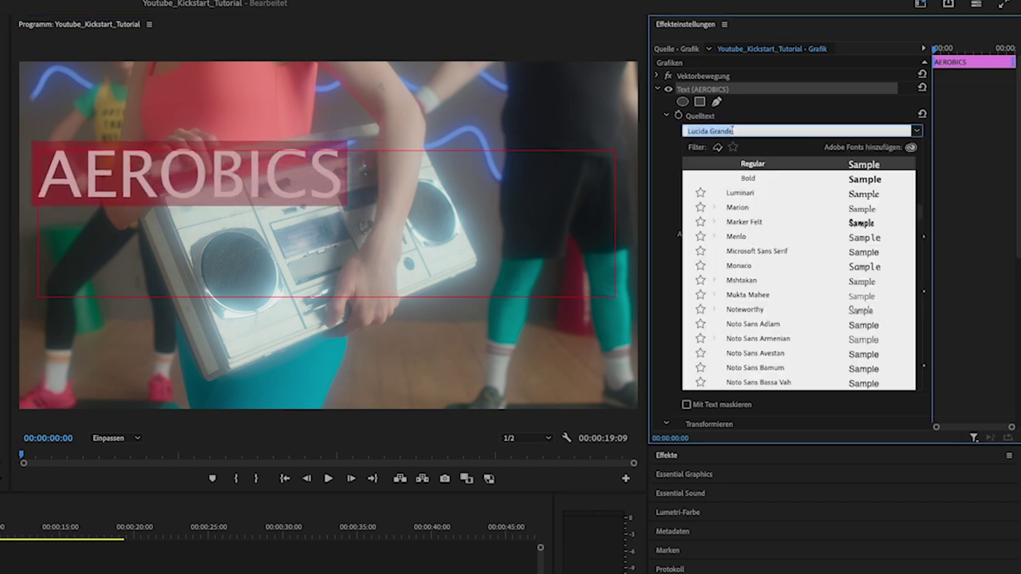
pyautogui.write('impact')
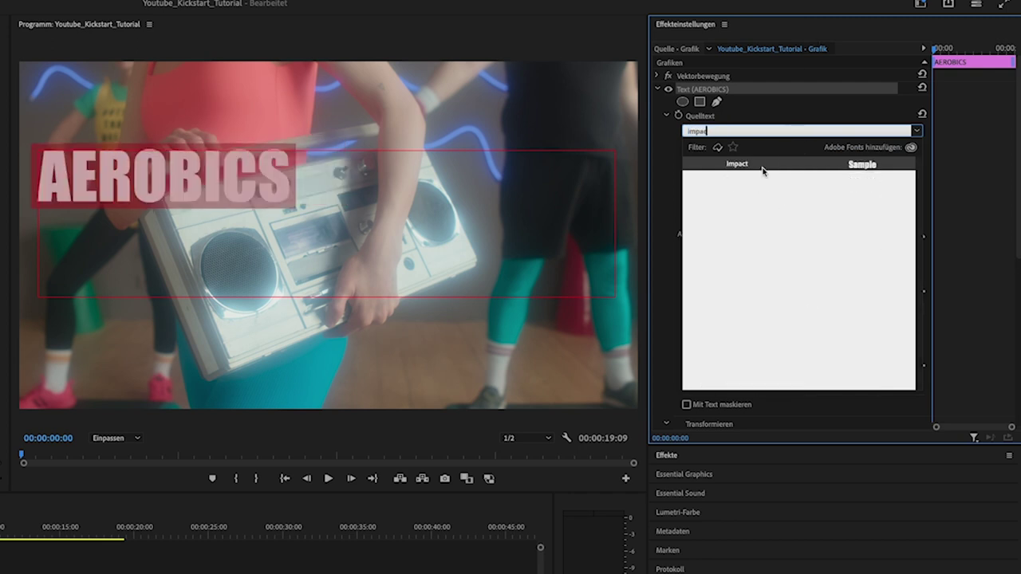
pyautogui.click(762, 166)
pyautogui.click(705, 170)
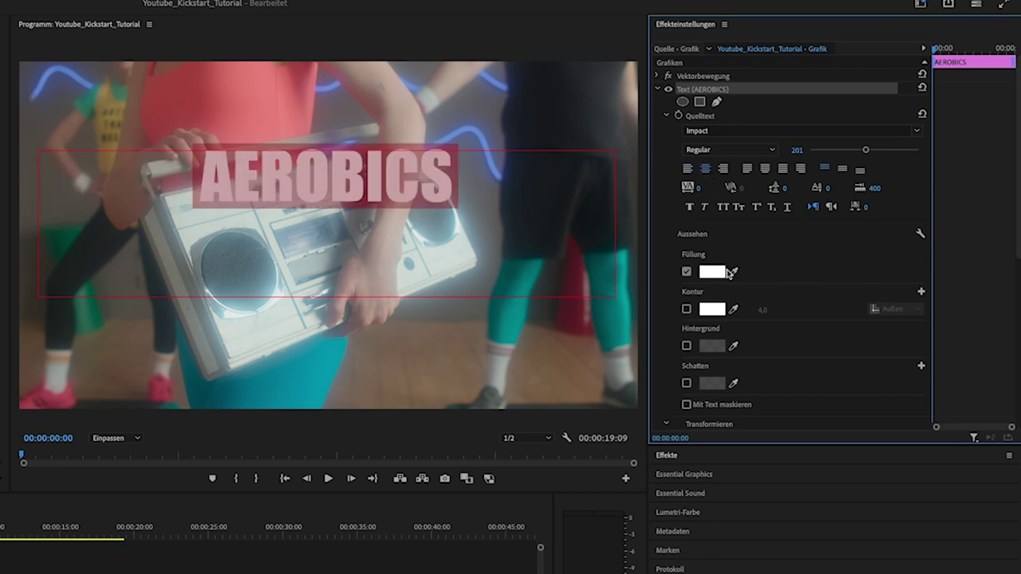
# Step: Give the title a bright cyan fill (00DEFF) in the Füllung colour picker
pyautogui.click(712, 272)
pyautogui.click(174, 411)
pyautogui.moveTo(174, 412); pyautogui.dragTo(110, 510)
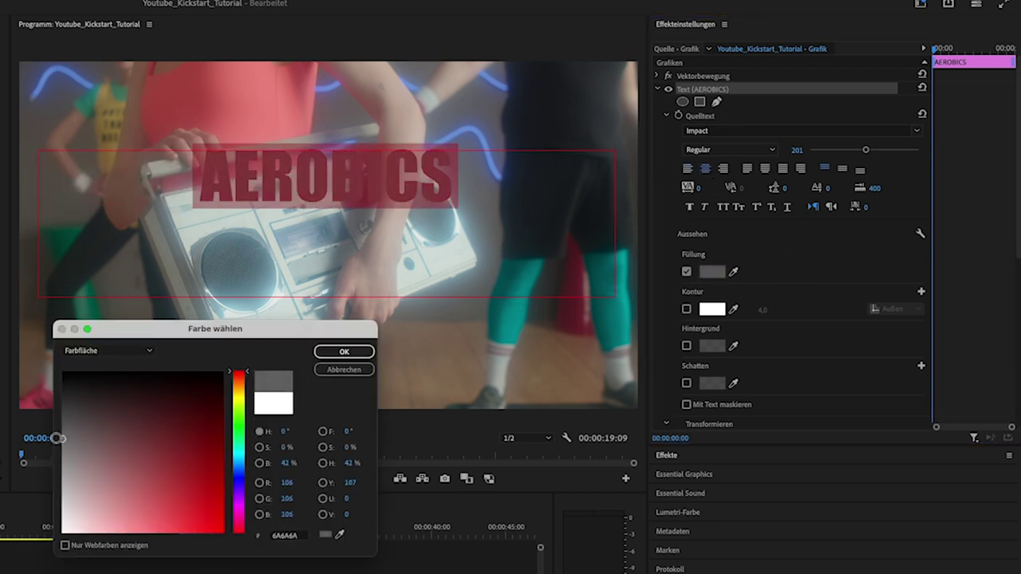
pyautogui.click(238, 458)
pyautogui.moveTo(143, 435)
pyautogui.mouseDown()
pyautogui.moveTo(233, 479)
pyautogui.moveTo(228, 543)
pyautogui.mouseUp()
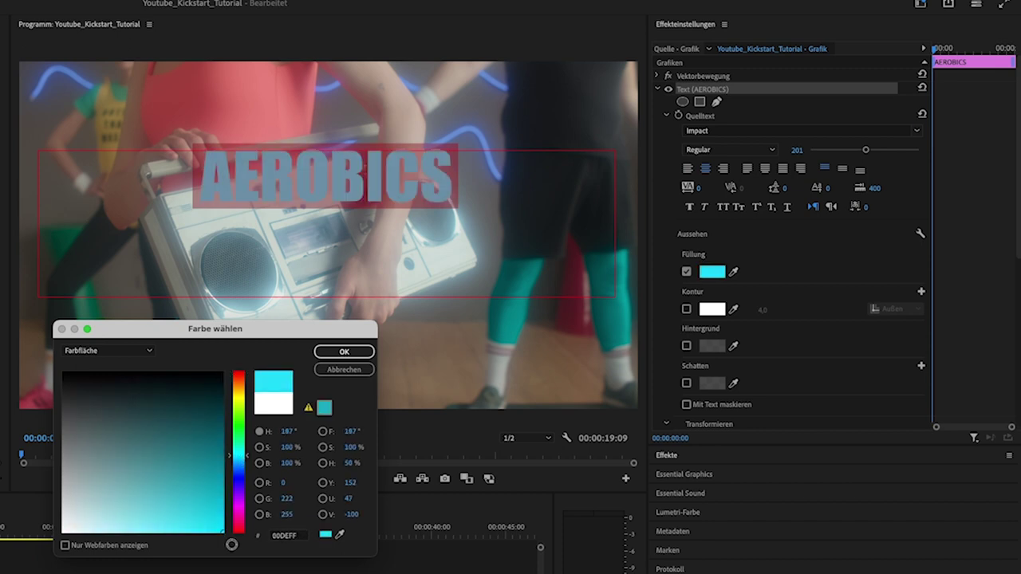
pyautogui.click(344, 352)
pyautogui.scroll(-1, 684, 292)
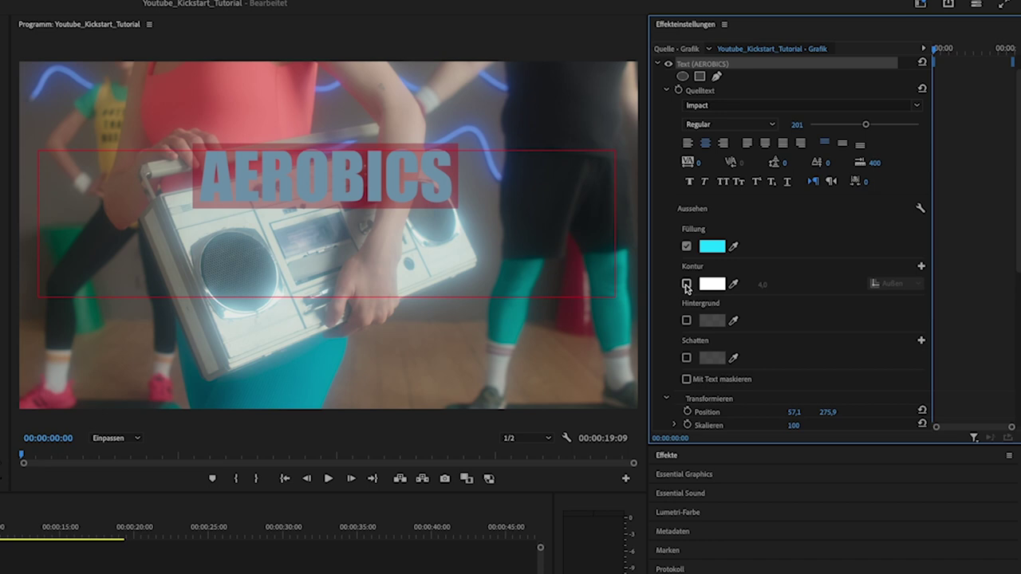
# Step: Add a Kontur outline and move the title down to about 57.1, 423.8, then preview
pyautogui.click(687, 285)
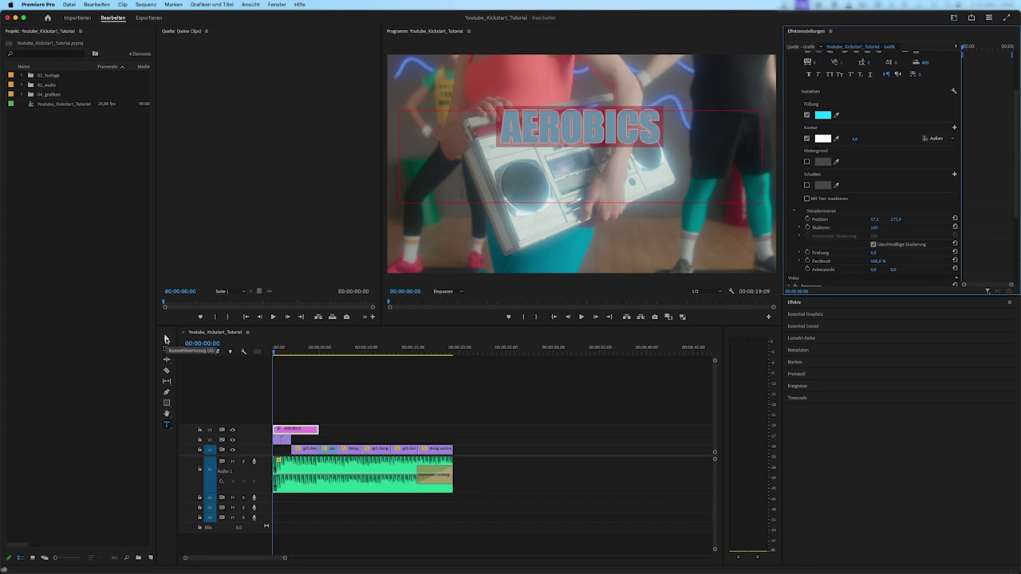
pyautogui.click(166, 339)
pyautogui.moveTo(580, 150)
pyautogui.mouseDown()
pyautogui.moveTo(580, 180)
pyautogui.moveTo(587, 163)
pyautogui.mouseUp()
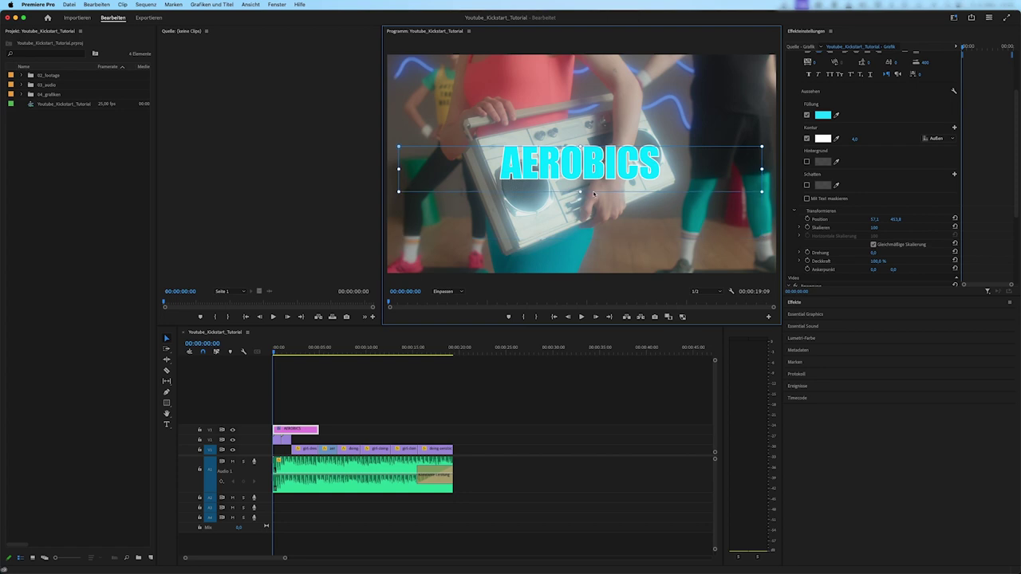
pyautogui.click(543, 389)
pyautogui.press('space')
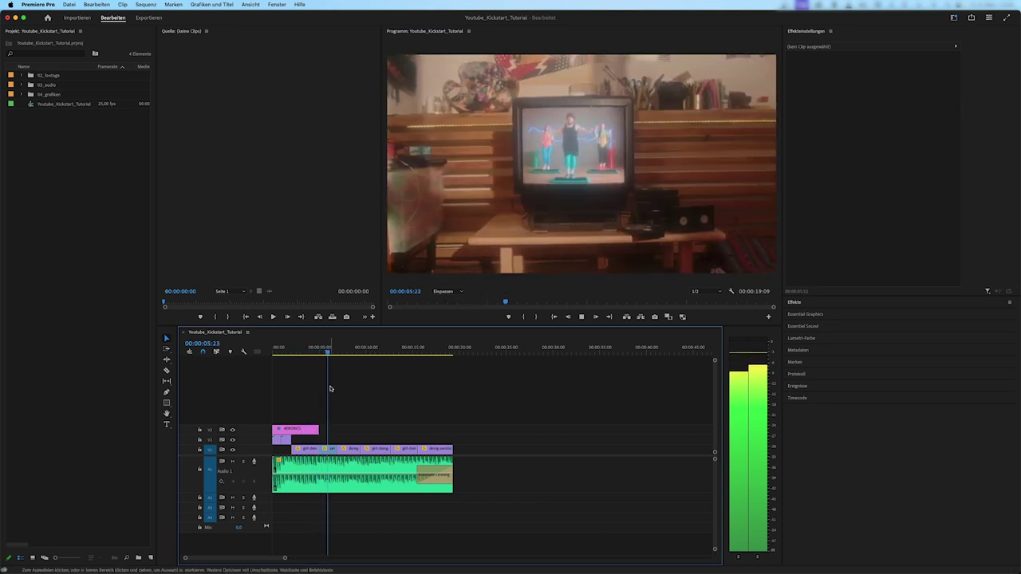
# Step: Trim the title clip's end slightly and add a default transition there, then preview the fade-out
pyautogui.moveTo(324, 429); pyautogui.dragTo(322, 429)
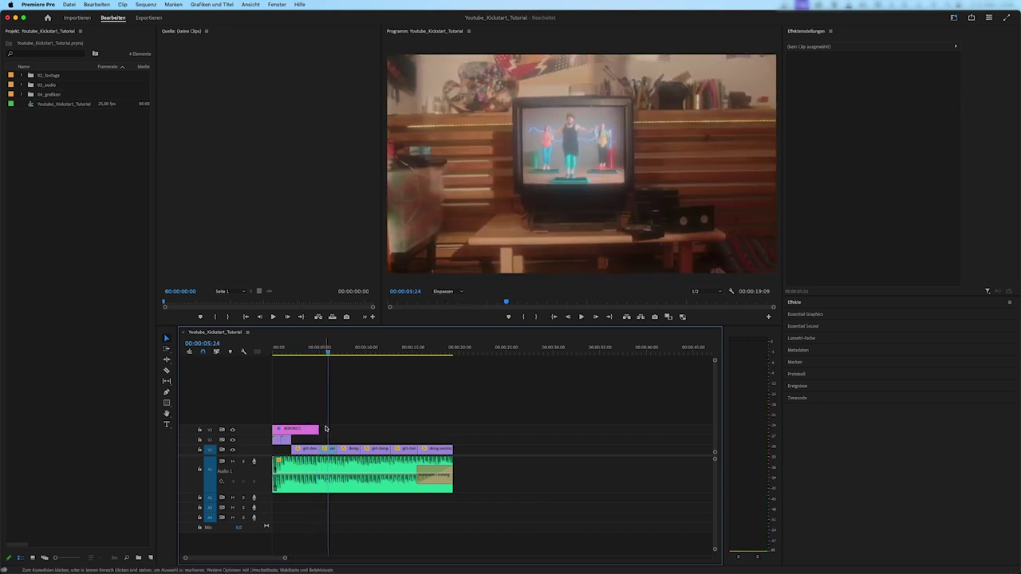
pyautogui.click(308, 349)
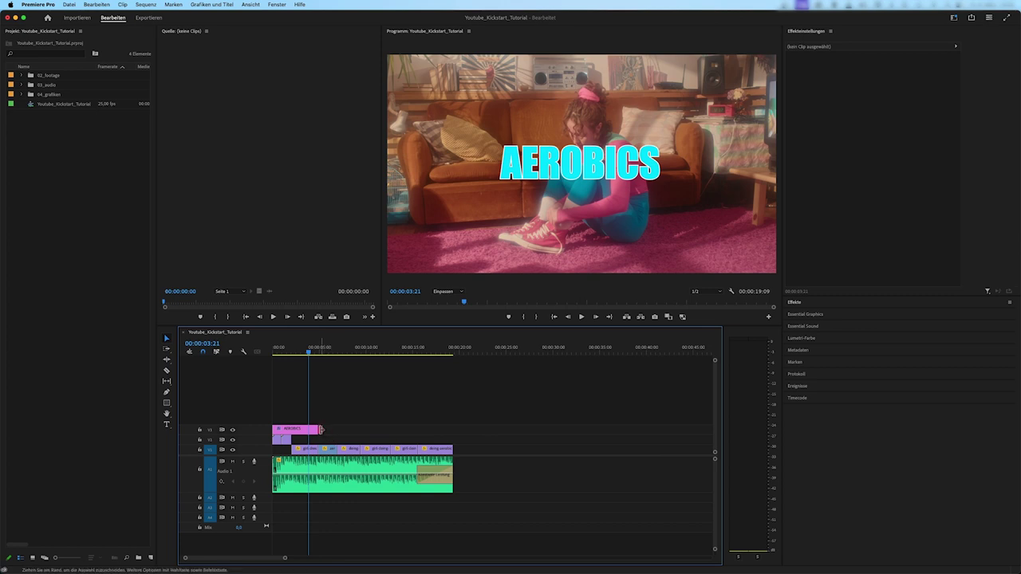
pyautogui.rightClick(319, 430)
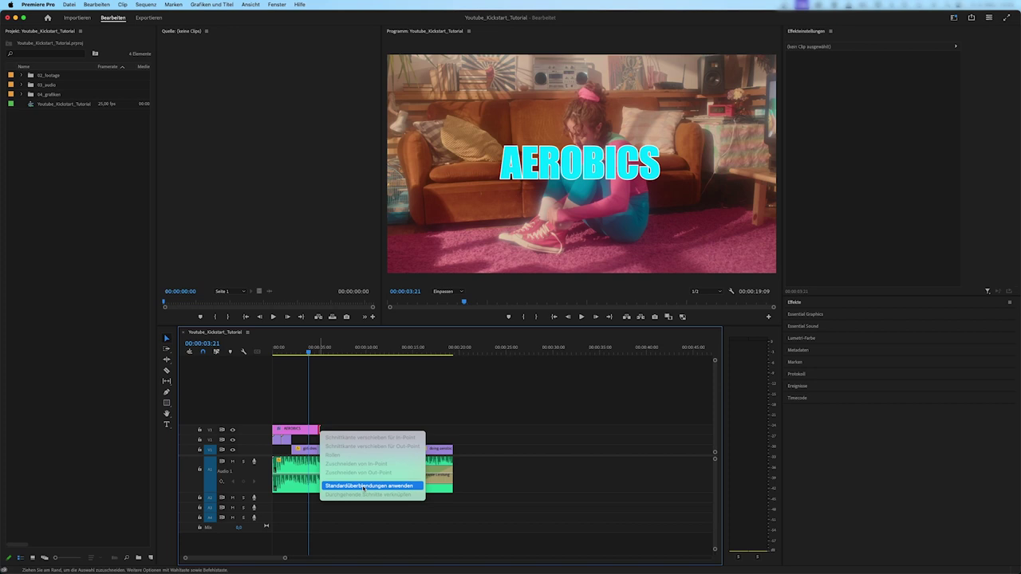
pyautogui.click(365, 486)
pyautogui.press('space')
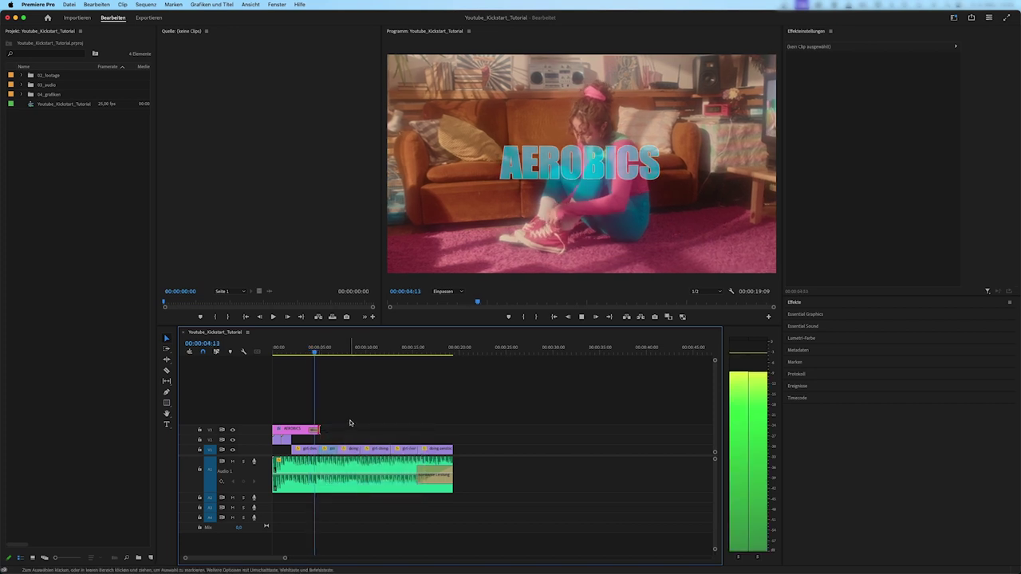
pyautogui.press('space')
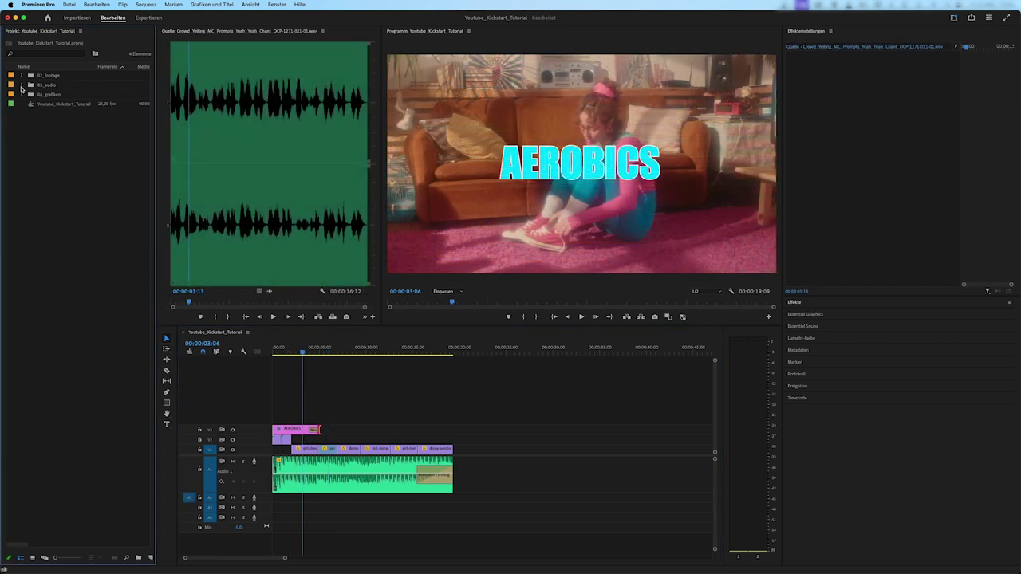
# Step: Load sports-whistle-04.wav from 03_audio > SFX into the Source monitor and preview it
pyautogui.press('Home')
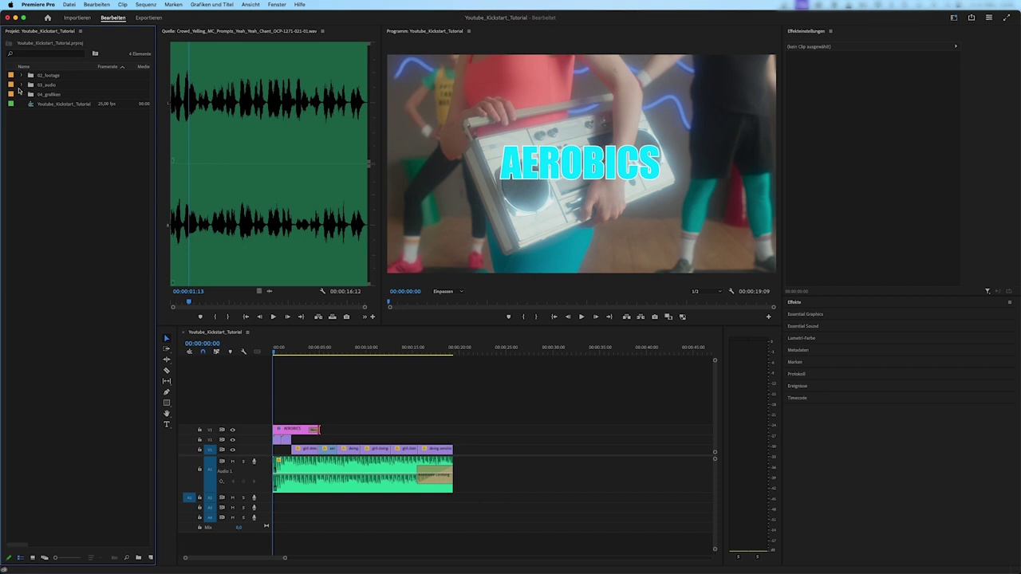
pyautogui.click(21, 86)
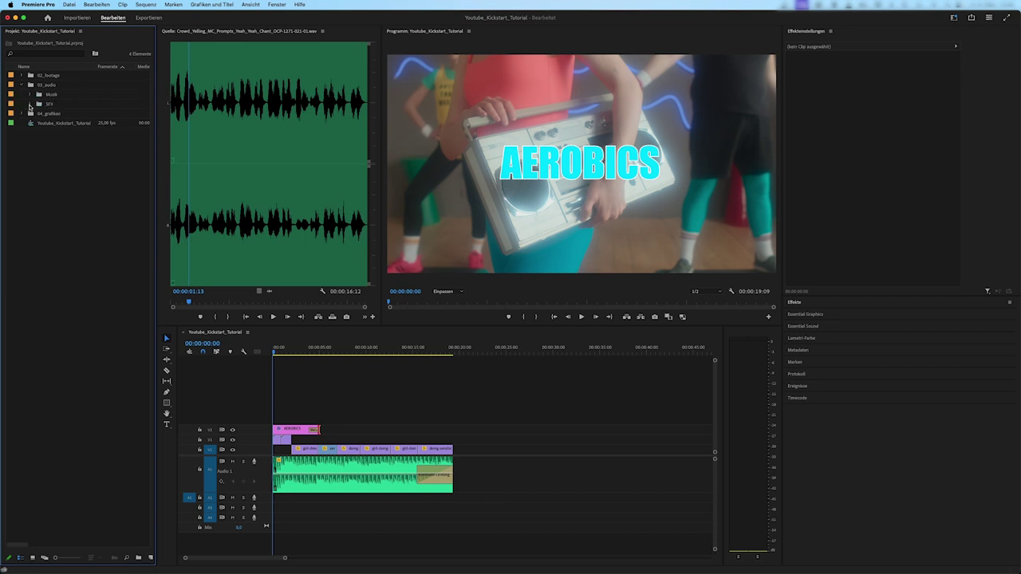
pyautogui.click(30, 104)
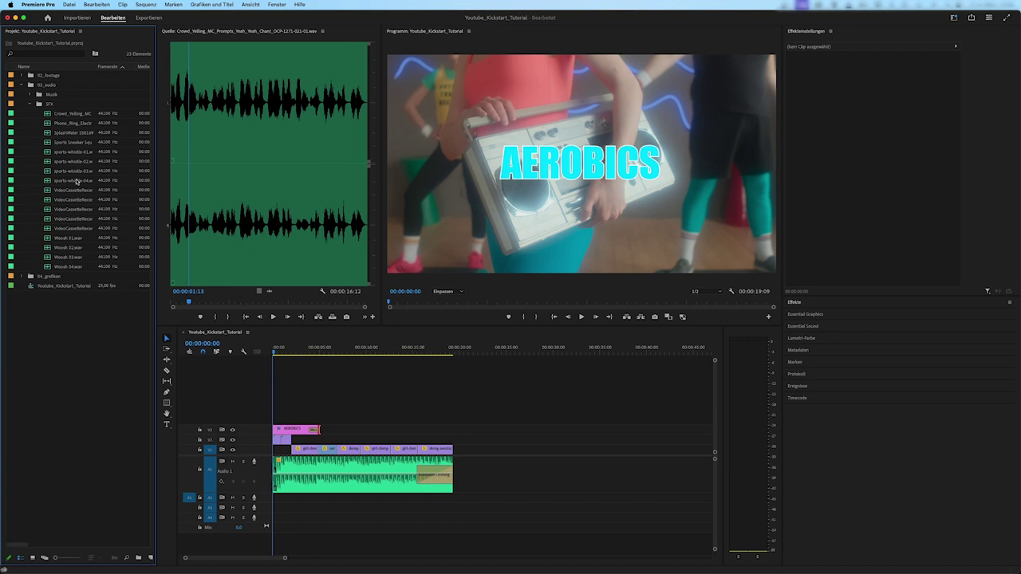
pyautogui.doubleClick(76, 182)
pyautogui.press('space')
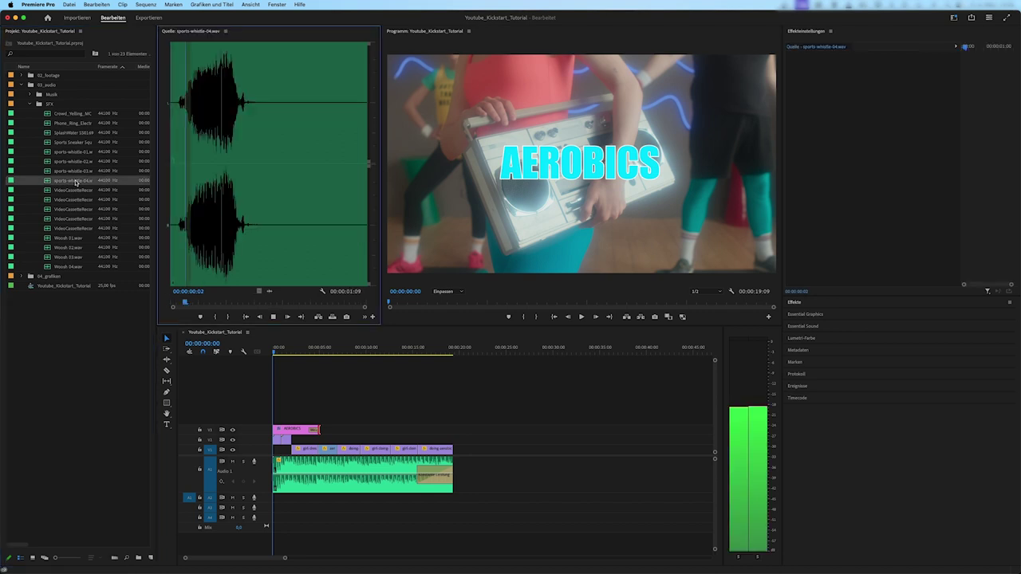
pyautogui.click(294, 398)
pyautogui.press('space')
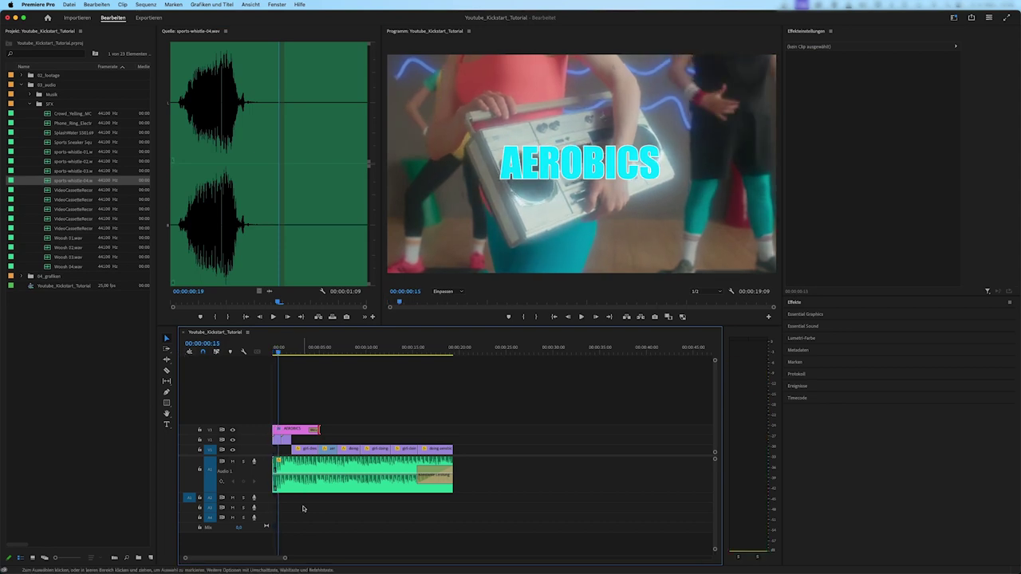
# Step: Set the whistle's out point at 00:00:00:13, play the sequence from the start, then select Sports Sneaker Squeak
pyautogui.click(177, 165)
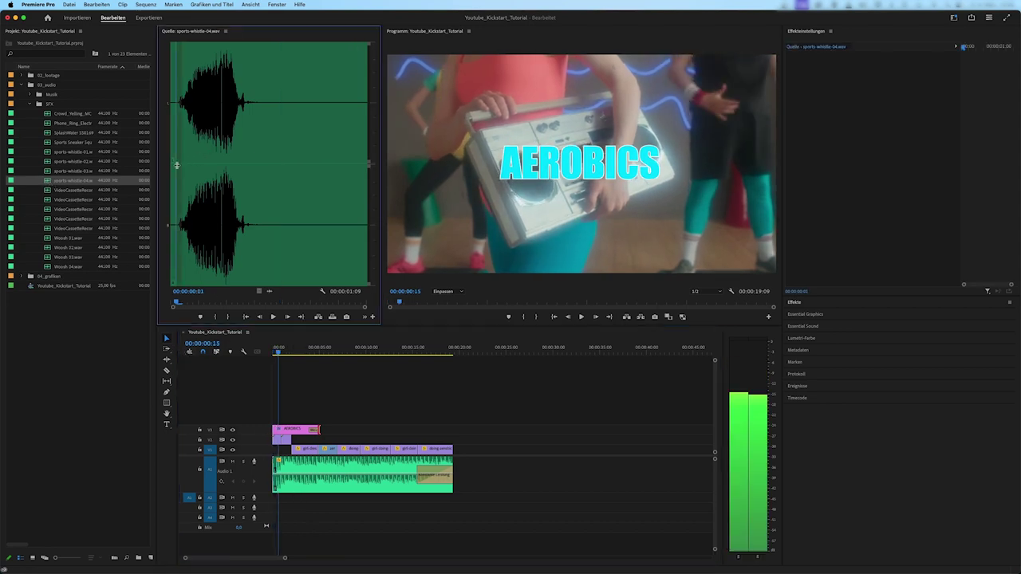
pyautogui.click(241, 157)
pyautogui.press('o')
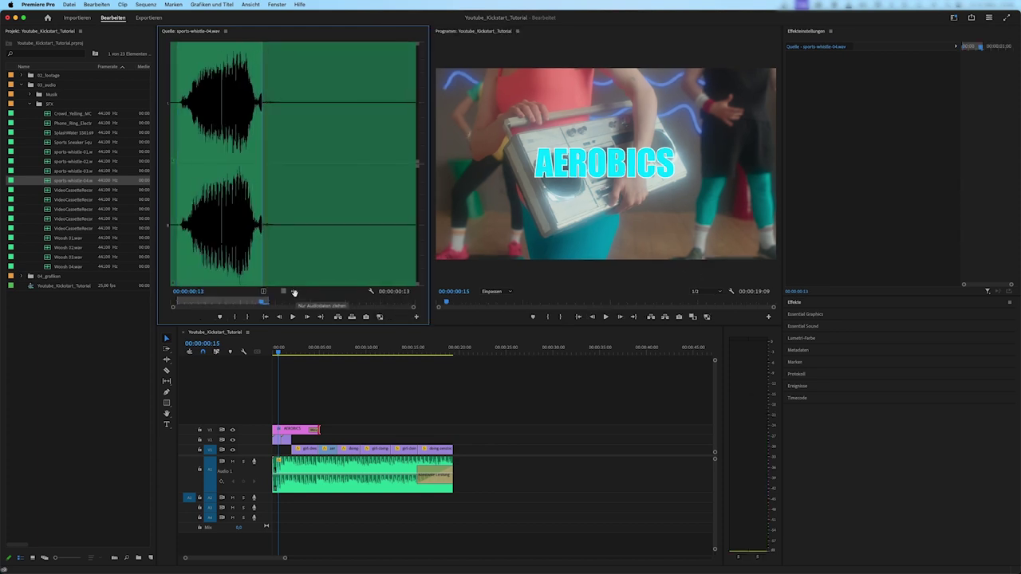
pyautogui.click(271, 499)
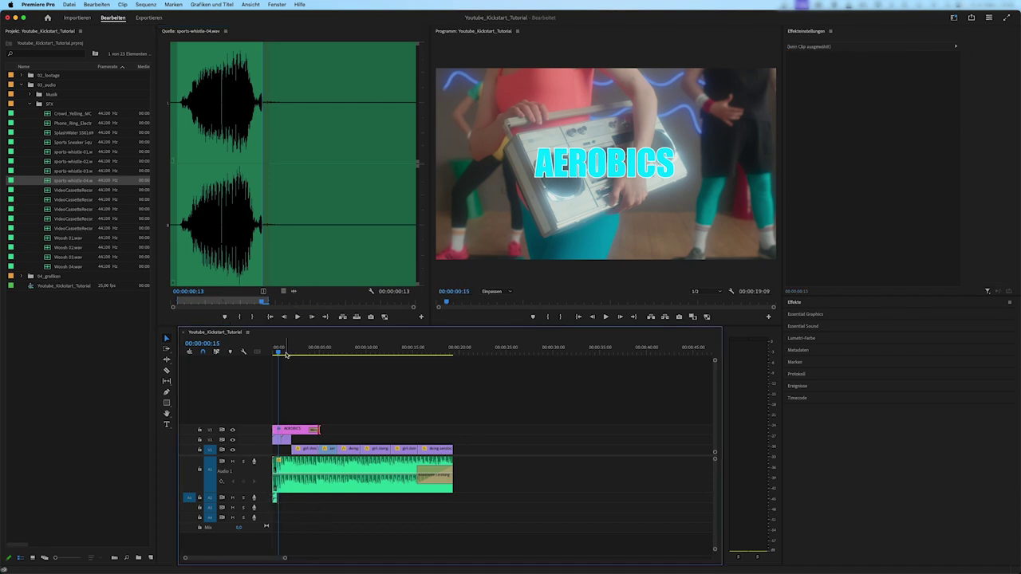
pyautogui.press('Home')
pyautogui.press('space')
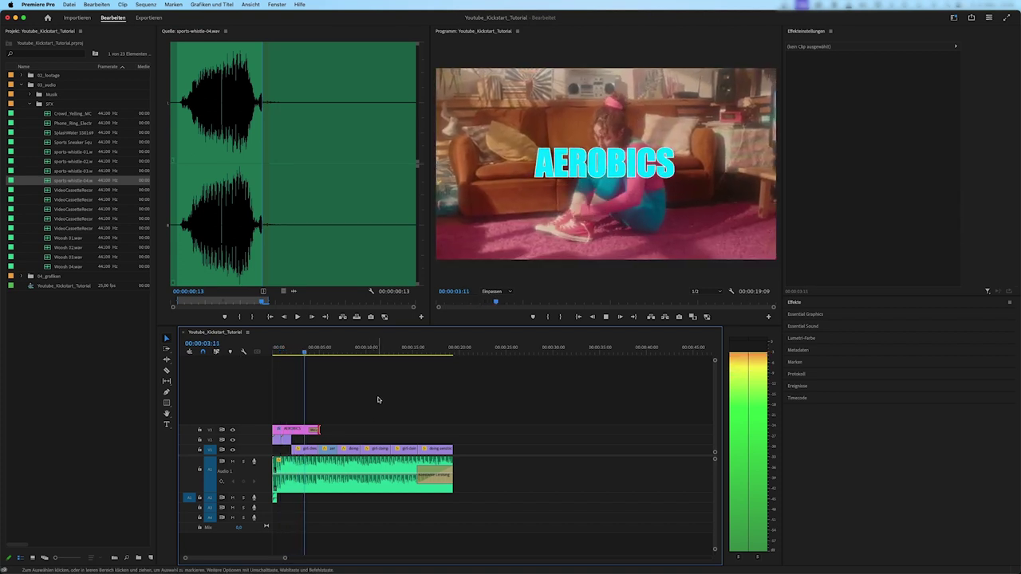
pyautogui.press('space')
pyautogui.press('Home')
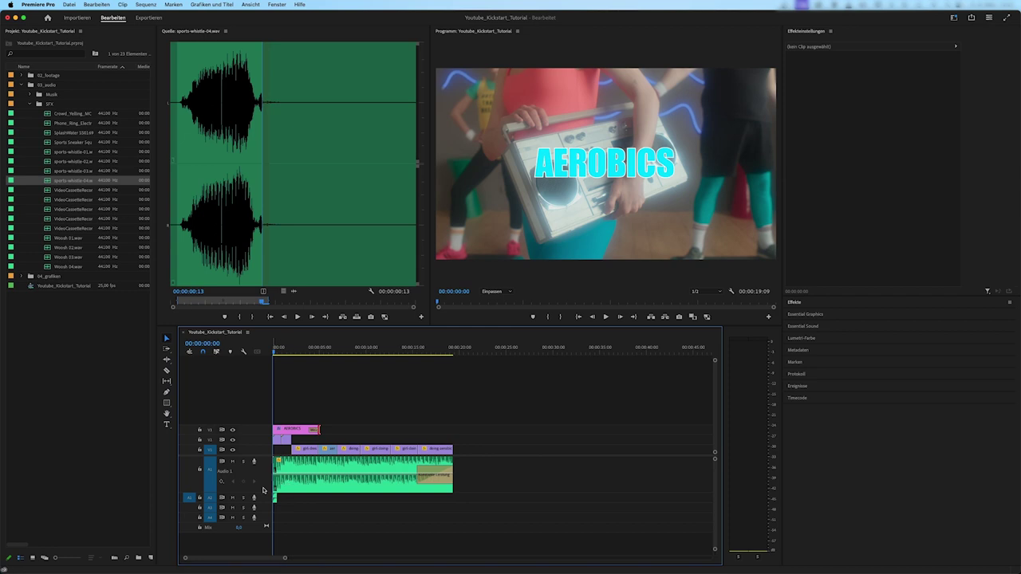
pyautogui.press('Up')
pyautogui.press('Up')
pyautogui.press('Up')
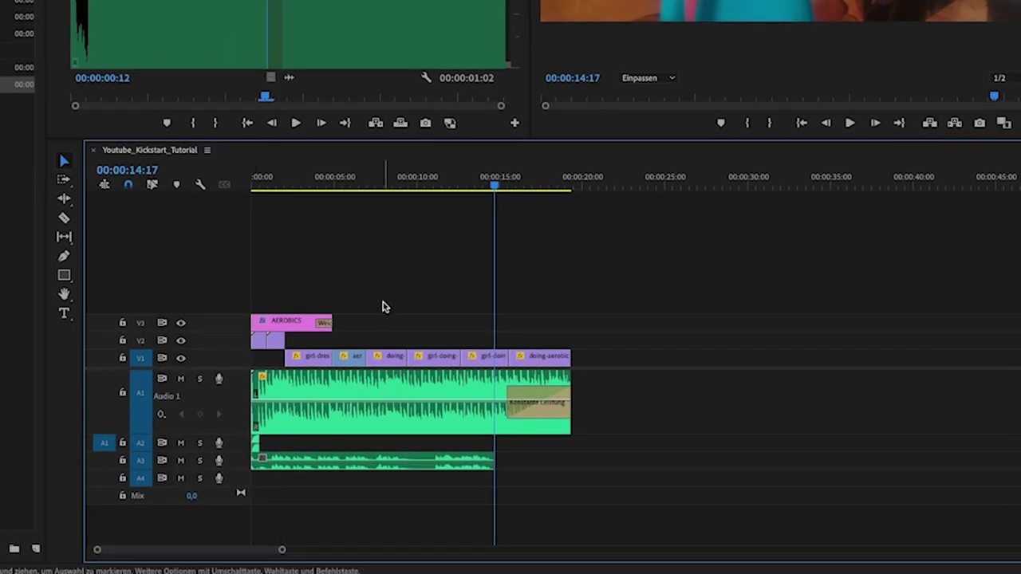
# Step: Find the cut point near 11 seconds on the A3 clip, trying and undoing a trim
pyautogui.click(444, 178)
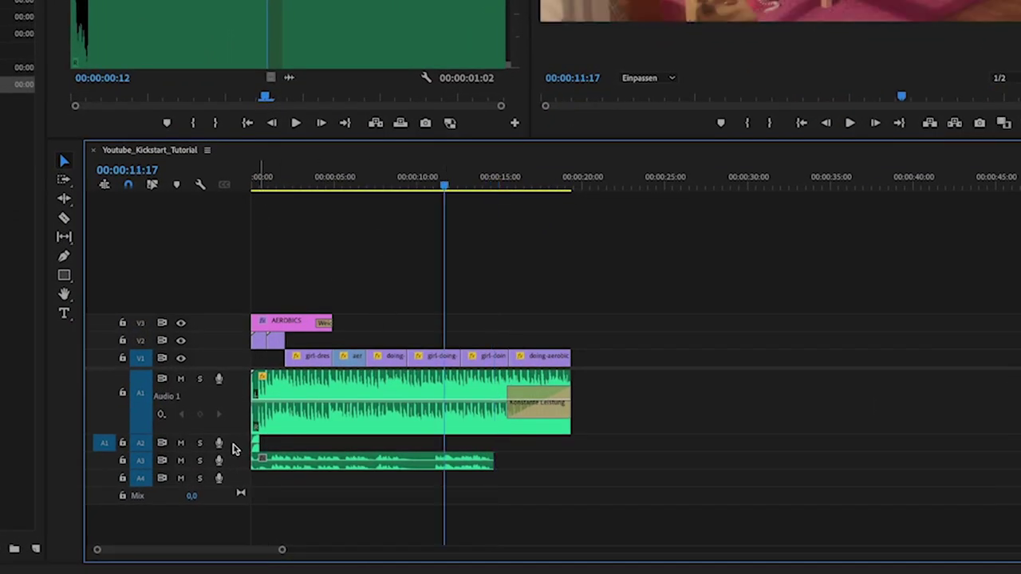
pyautogui.press('space')
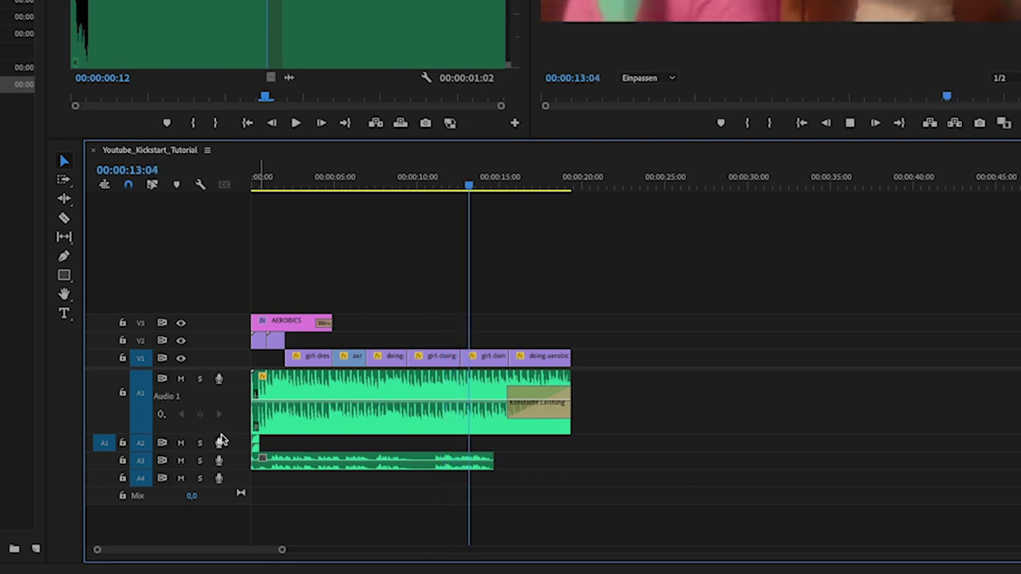
pyautogui.moveTo(476, 185); pyautogui.dragTo(431, 186)
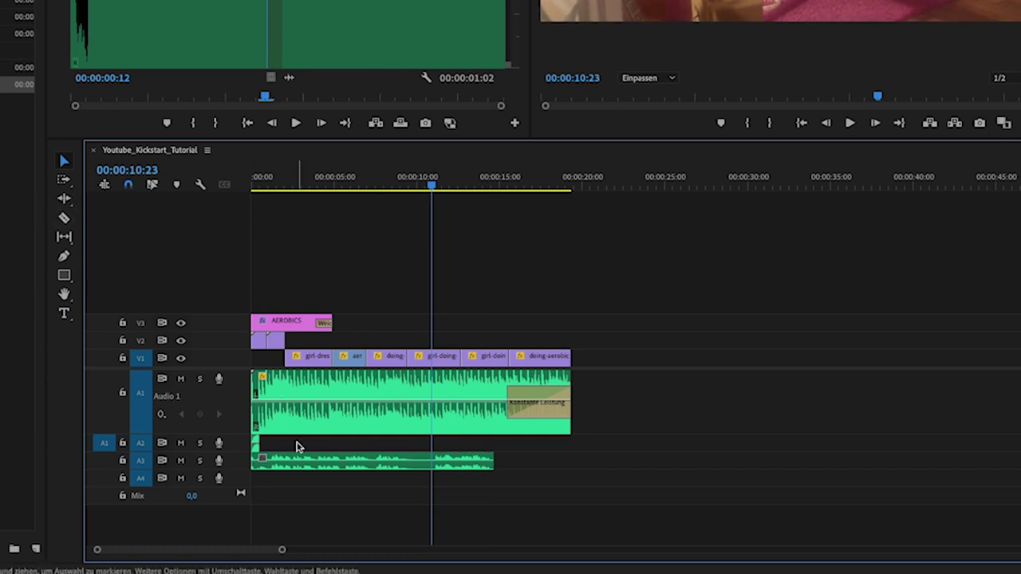
pyautogui.moveTo(253, 461); pyautogui.dragTo(431, 461)
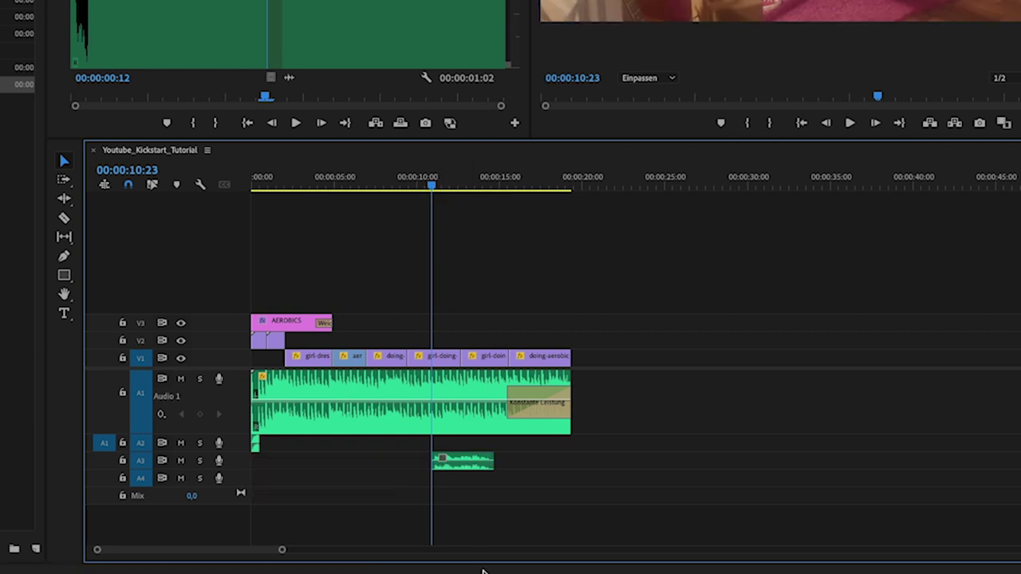
pyautogui.hotkey('ctrl', 'z')
# Step: Razor the A3 clip at 00:00:10:23 and delete the piece before the cut
pyautogui.click(63, 218)
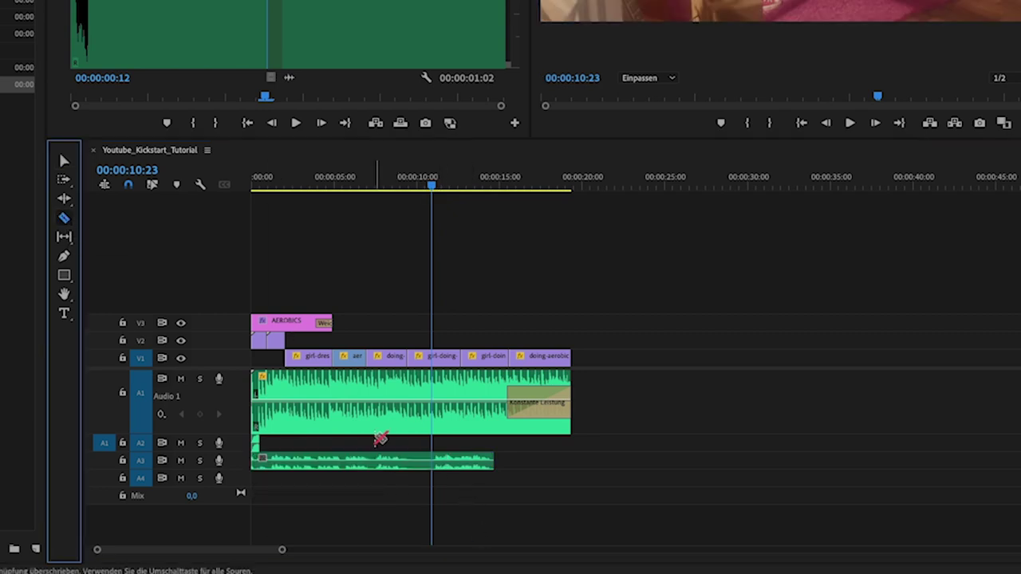
pyautogui.click(432, 461)
pyautogui.click(61, 164)
pyautogui.click(289, 462)
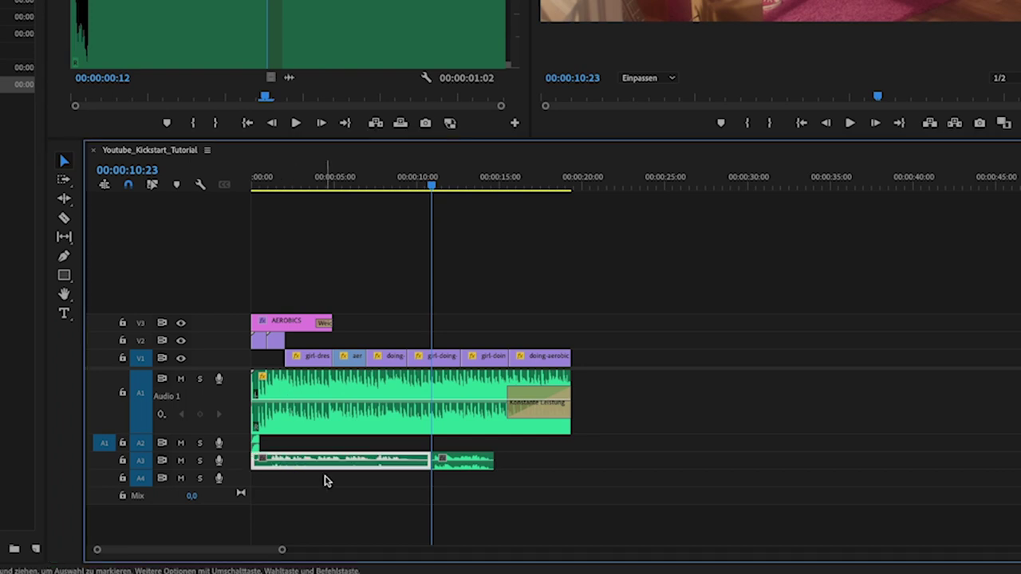
pyautogui.press('Delete')
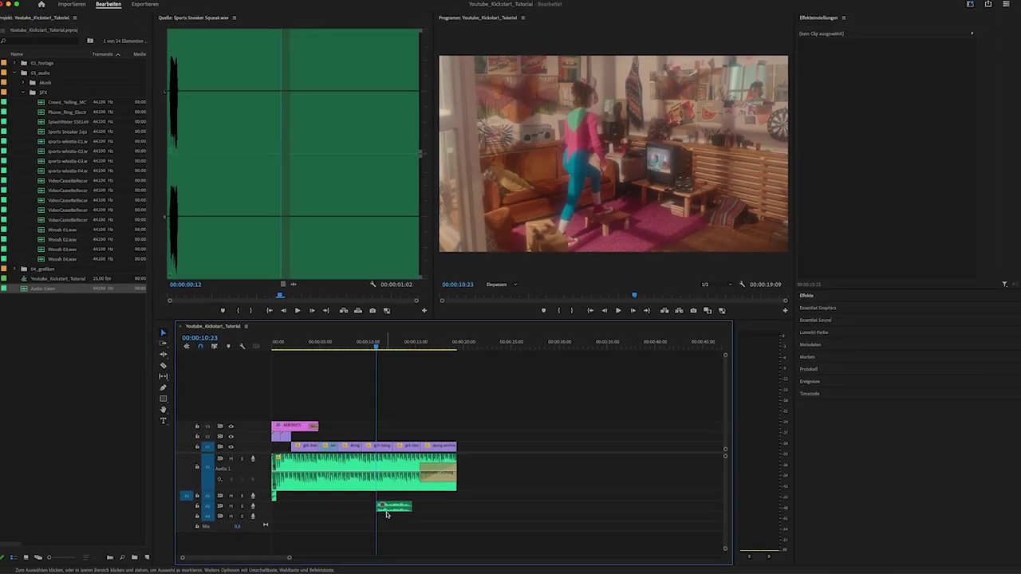
# Step: Move the sound effect earlier to about 4 seconds and play it to check the timing
pyautogui.moveTo(386, 515); pyautogui.dragTo(331, 522)
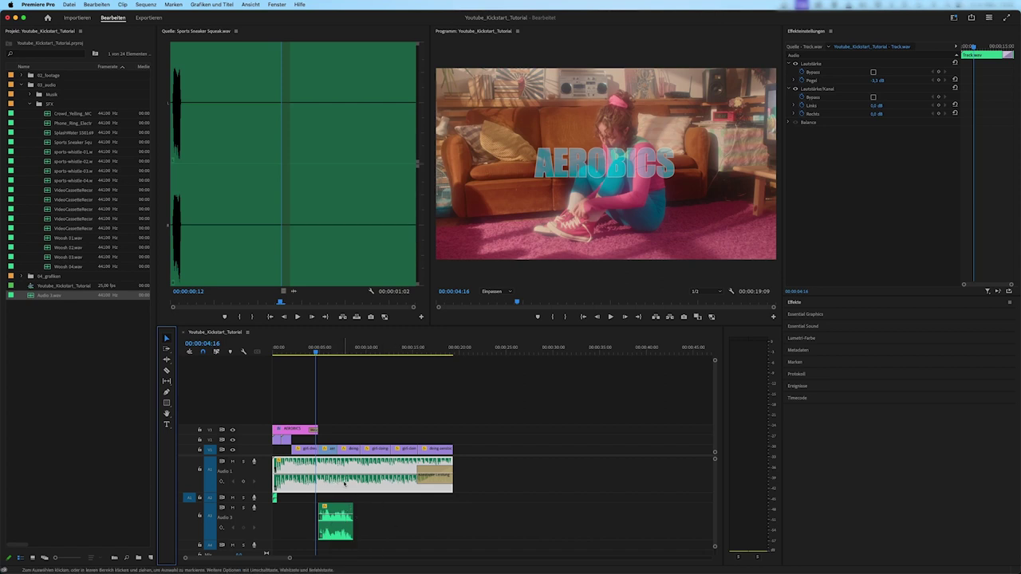
pyautogui.press('space')
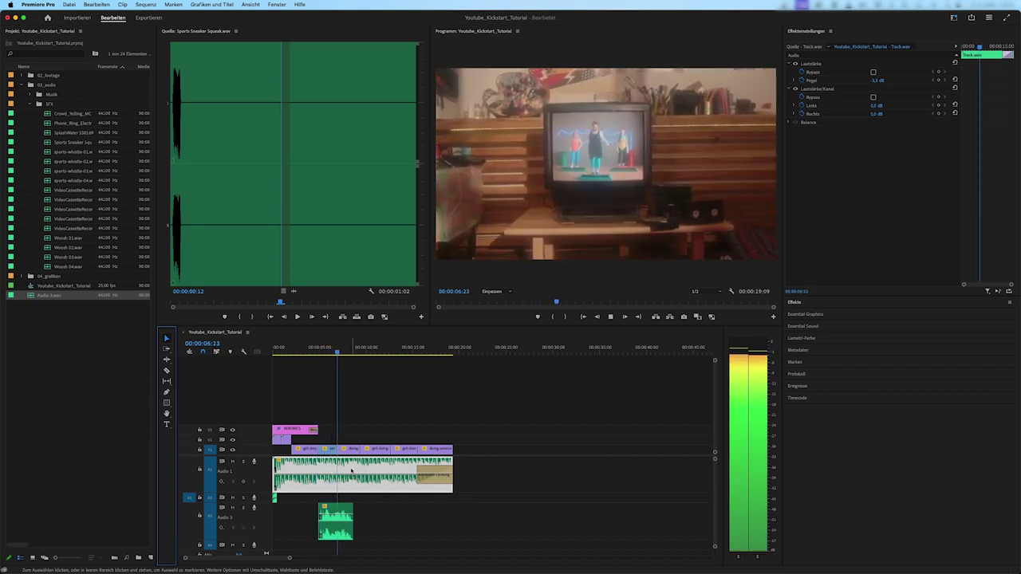
pyautogui.press('space')
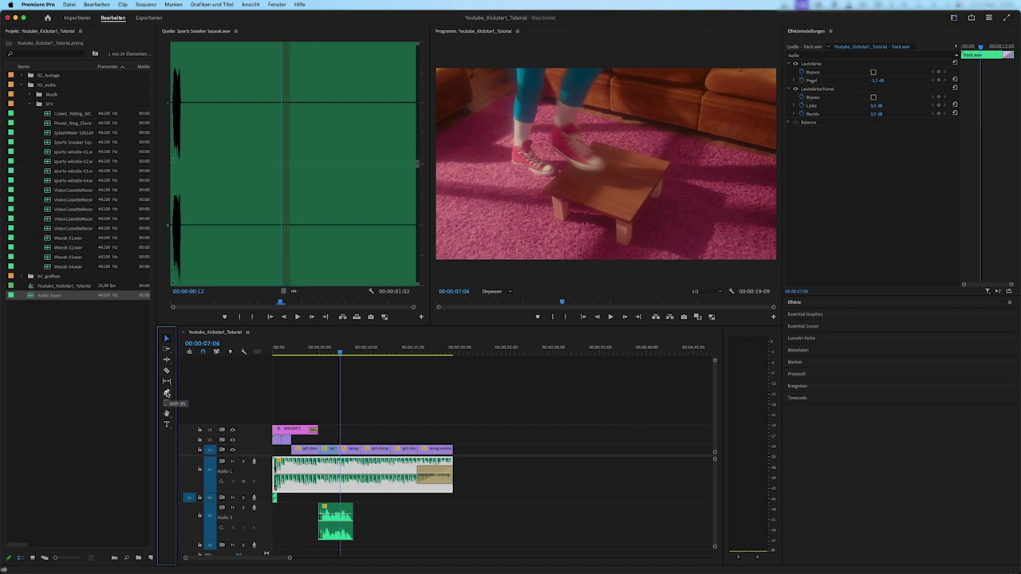
# Step: With the Pen tool, enlarge Audio 1 and add two volume keyframes just after 7 seconds
pyautogui.click(167, 393)
pyautogui.moveTo(262, 495); pyautogui.dragTo(262, 507)
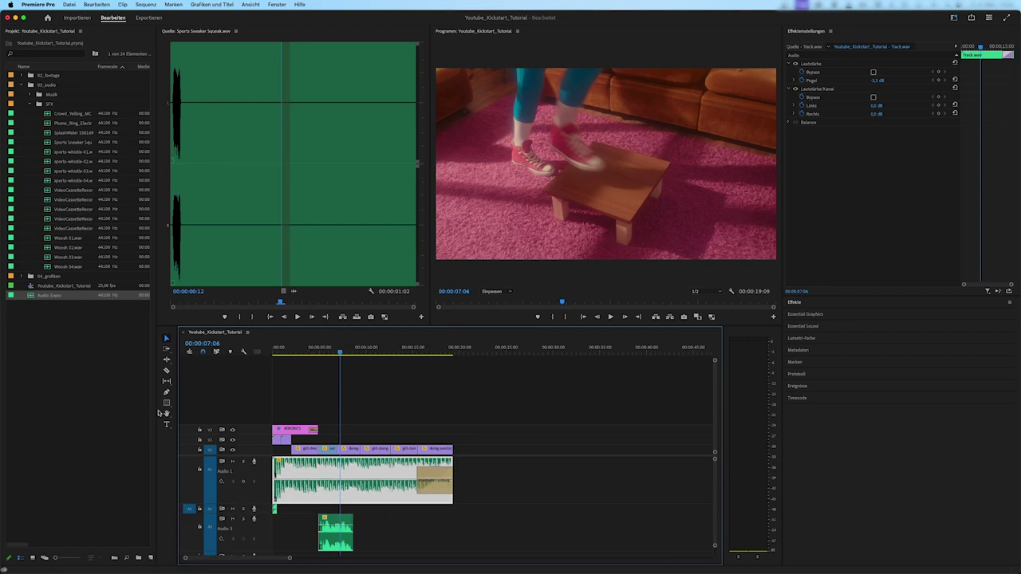
pyautogui.click(316, 480)
pyautogui.click(321, 481)
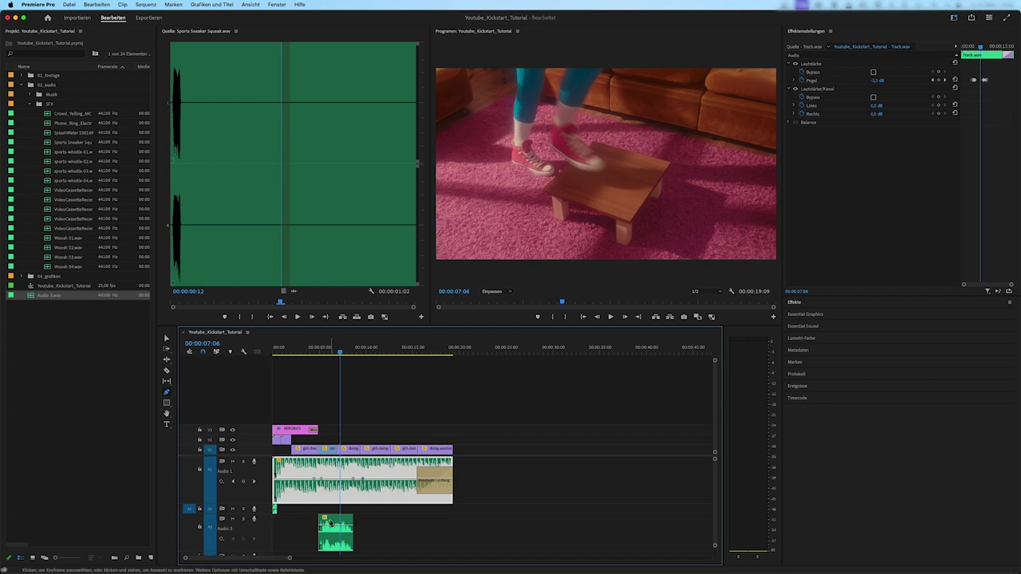
# Step: Pull the Track.wav volume down between the keyframes and replay from 3–5 seconds to hear the dip
pyautogui.click(167, 339)
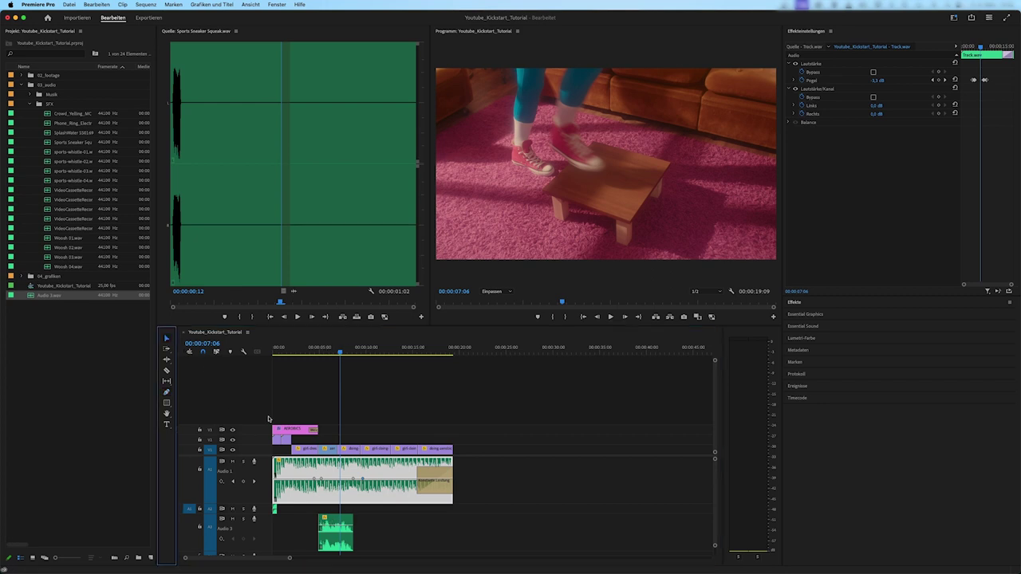
pyautogui.click(331, 483)
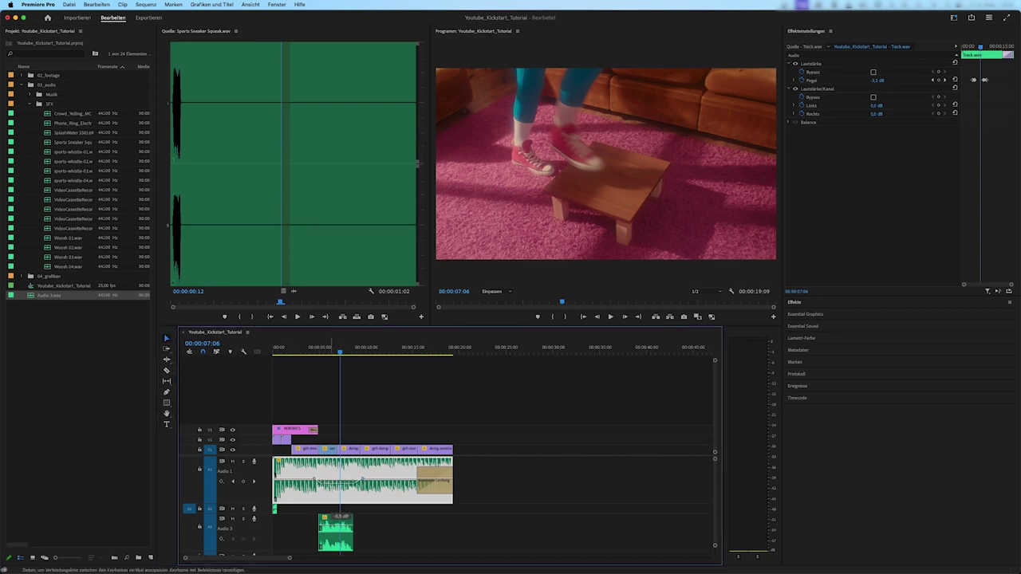
pyautogui.click(317, 352)
pyautogui.press('space')
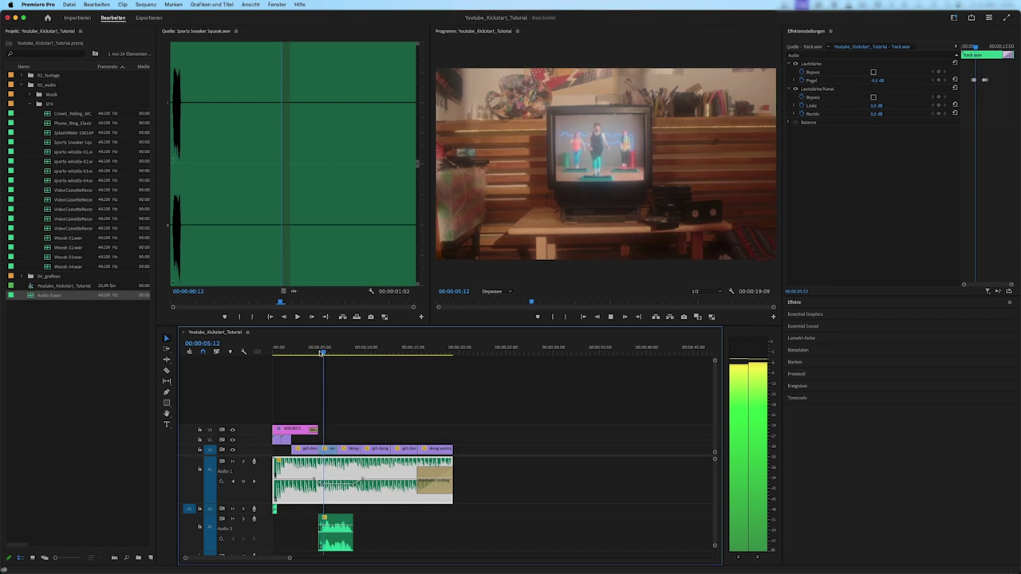
pyautogui.click(304, 352)
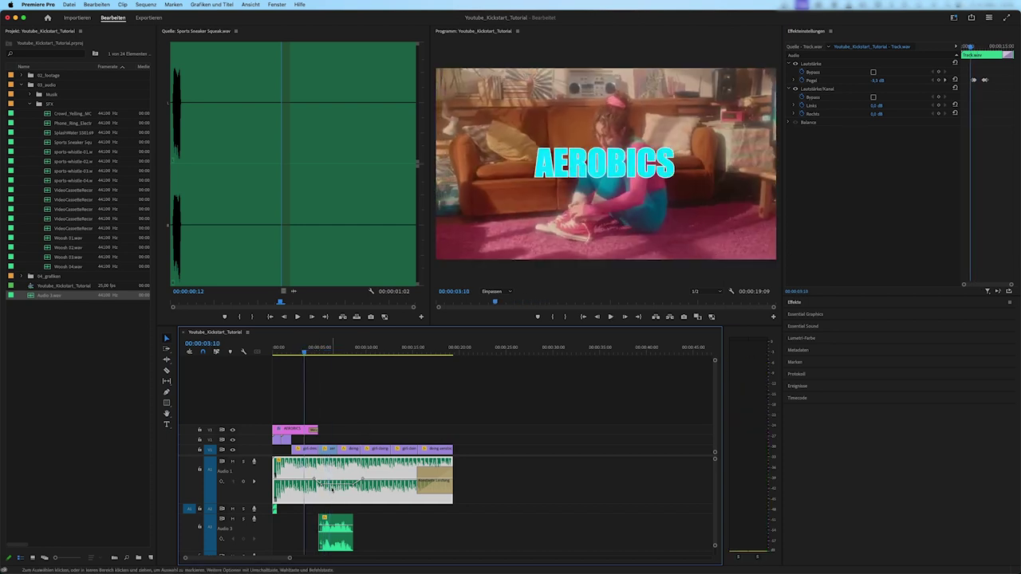
pyautogui.press('space')
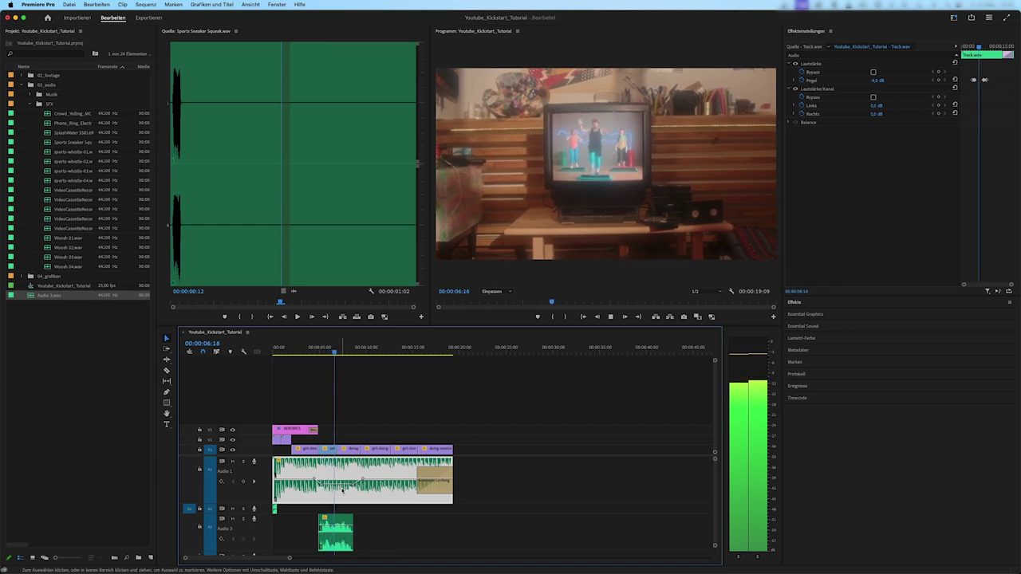
pyautogui.press('space')
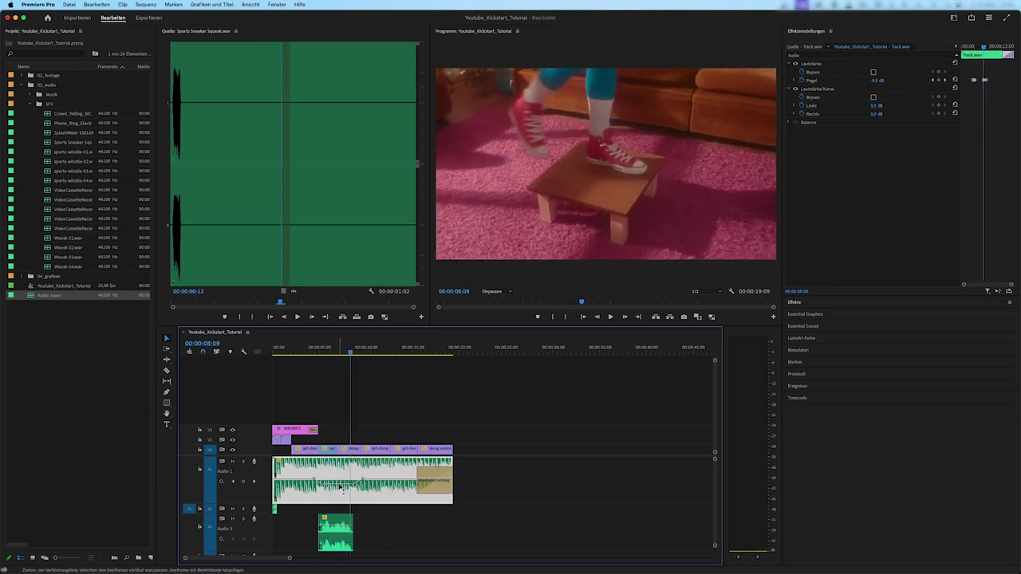
pyautogui.click(320, 361)
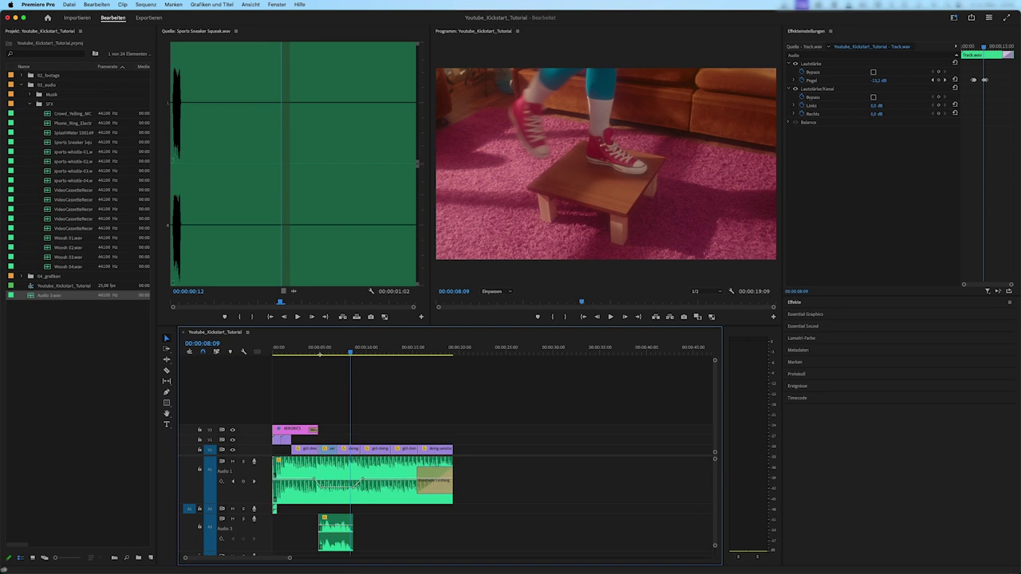
pyautogui.press('space')
pyautogui.click(320, 354)
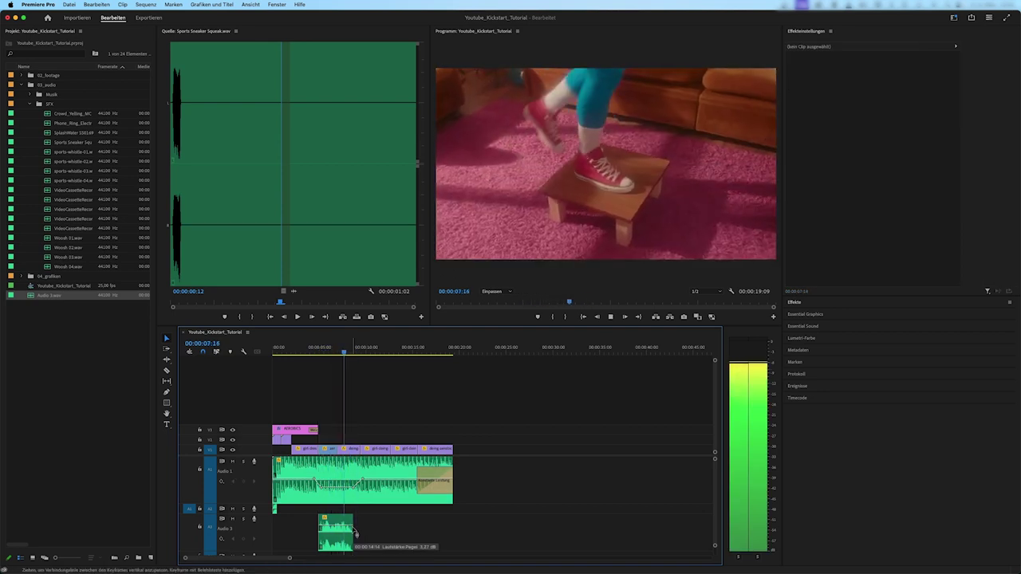
pyautogui.press('space')
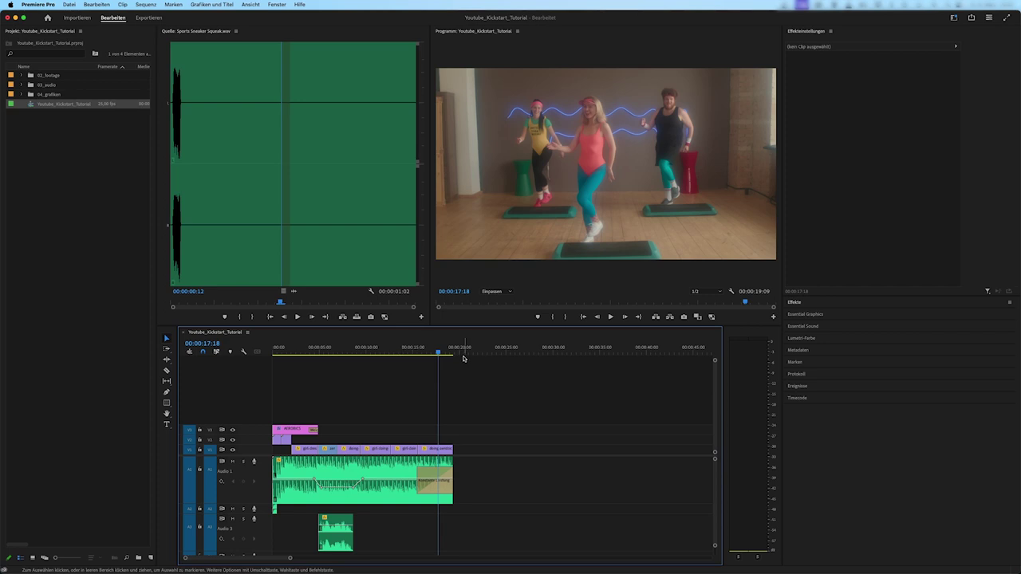
# Step: Mark the sequence Out point at 00:00:19:08, the end of the last clip, and verify by zooming
pyautogui.moveTo(477, 349); pyautogui.dragTo(453, 352)
pyautogui.press('o')
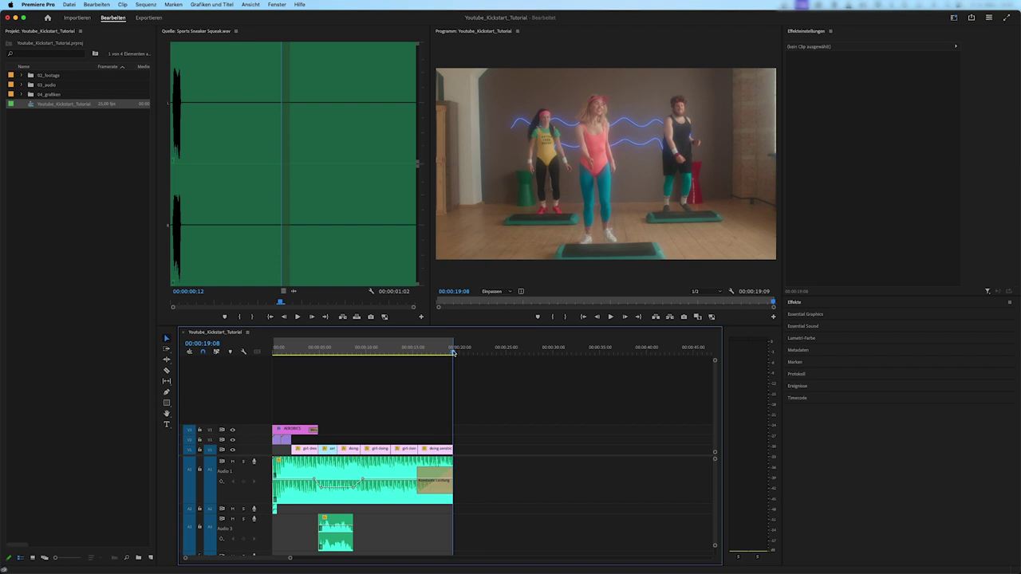
pyautogui.press('=')
pyautogui.press('=')
pyautogui.press('=')
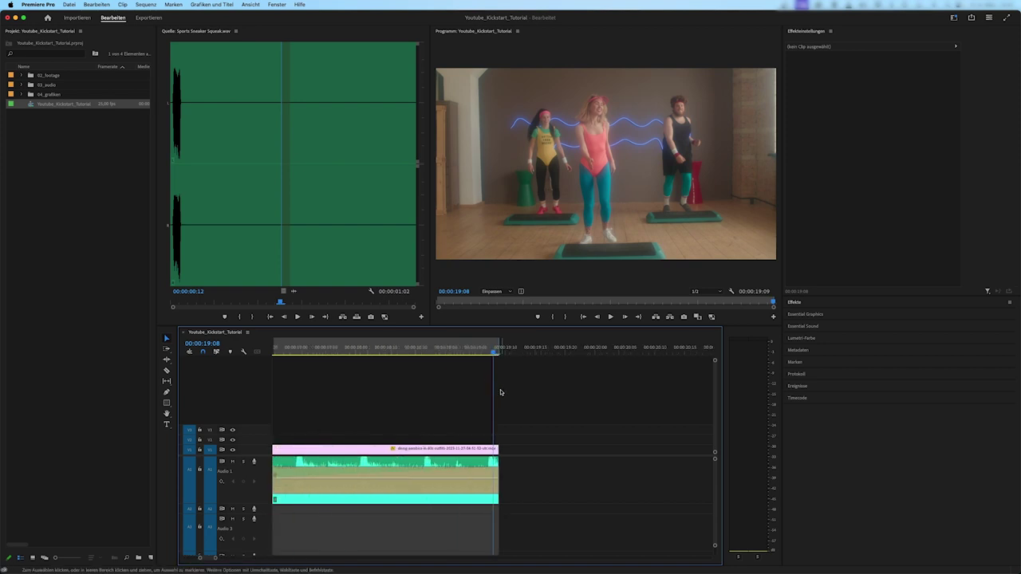
pyautogui.press('-')
pyautogui.press('-')
pyautogui.press('-')
pyautogui.press('-')
pyautogui.press('-')
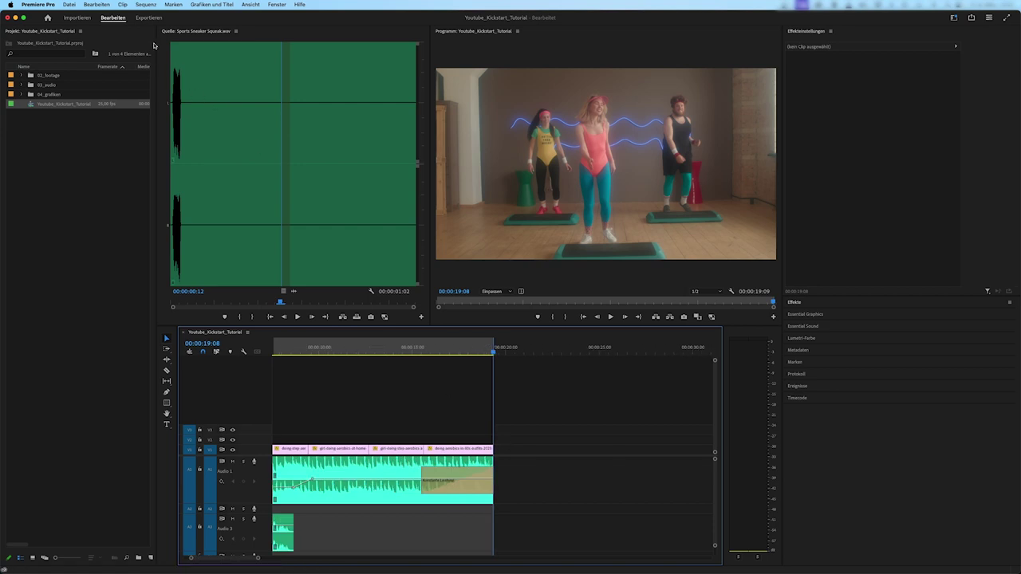
# Step: Open the media export settings and set the save location to the project's 06_export folder
pyautogui.click(68, 5)
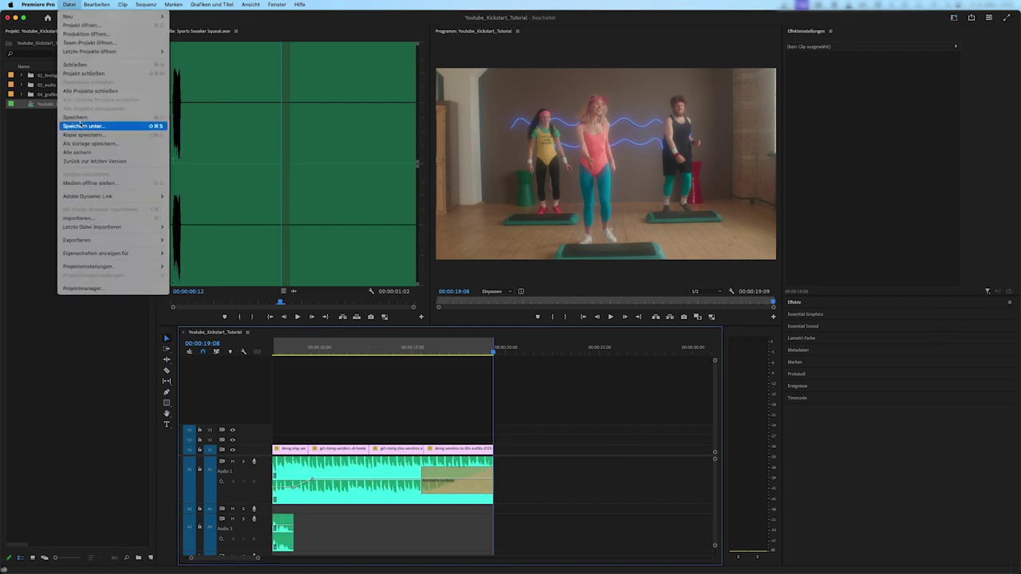
pyautogui.moveTo(121, 242)
pyautogui.click(192, 242)
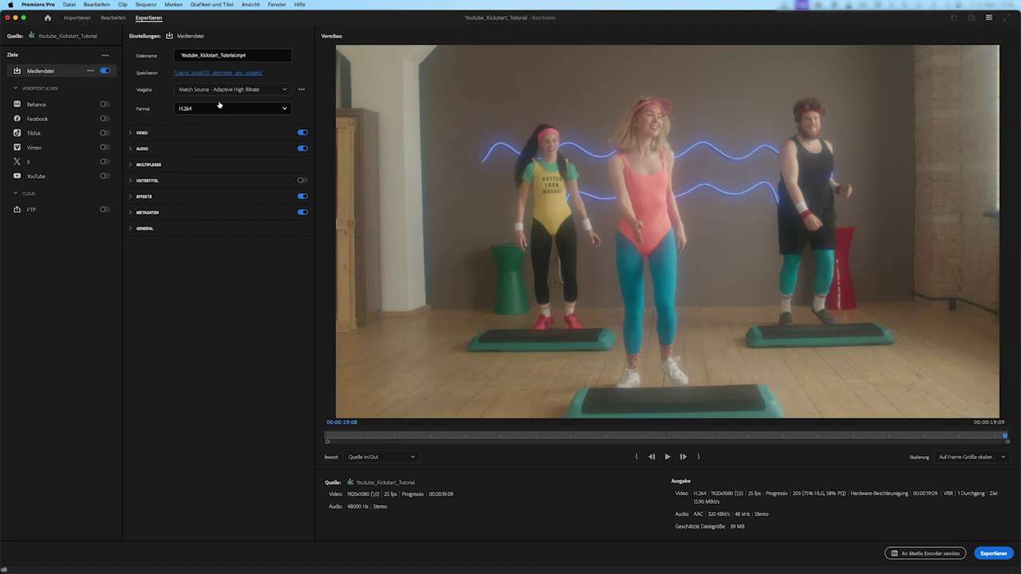
pyautogui.click(224, 73)
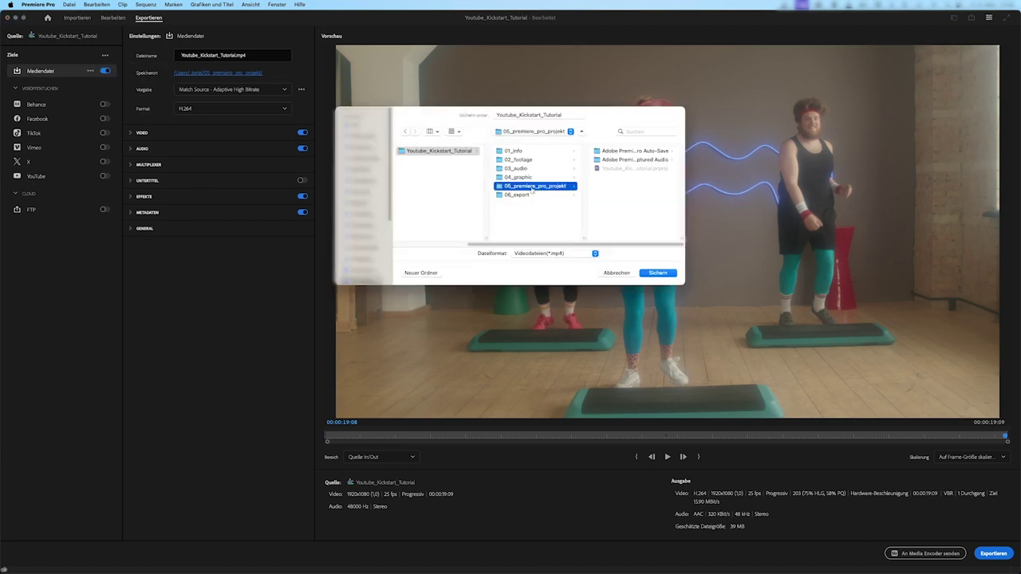
pyautogui.press('Left')
pyautogui.press('Left')
pyautogui.click(513, 153)
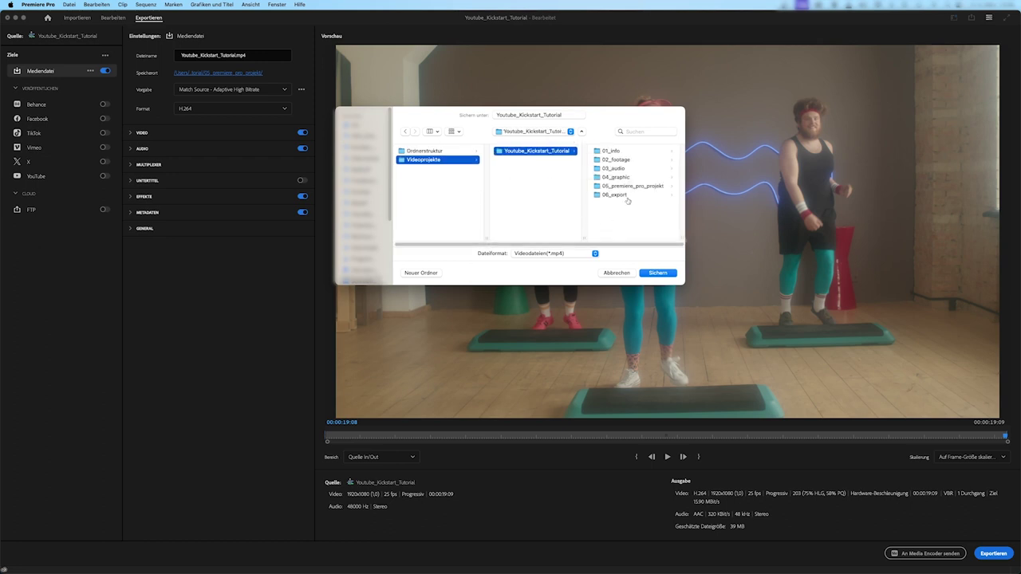
pyautogui.click(622, 195)
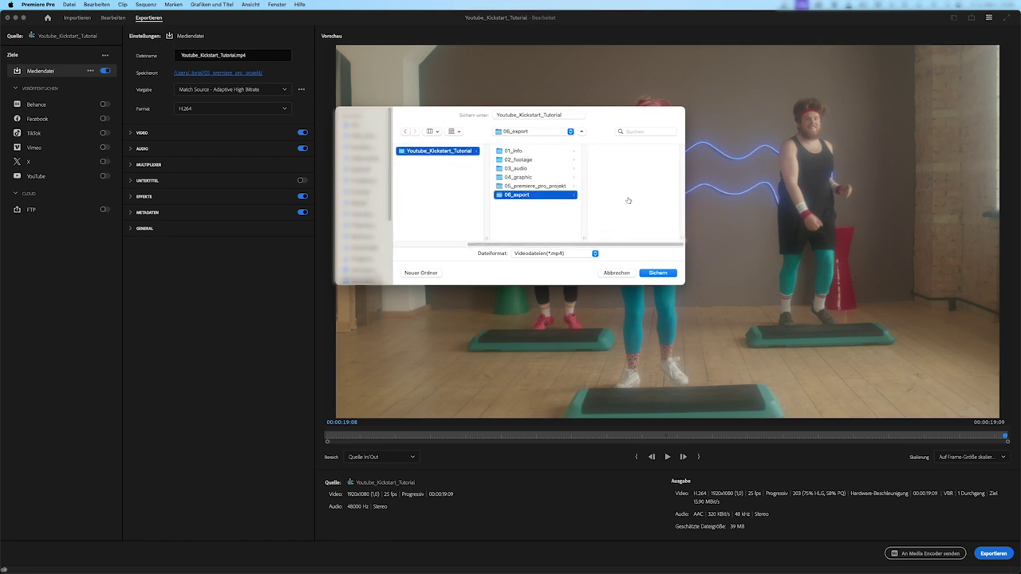
pyautogui.click(665, 273)
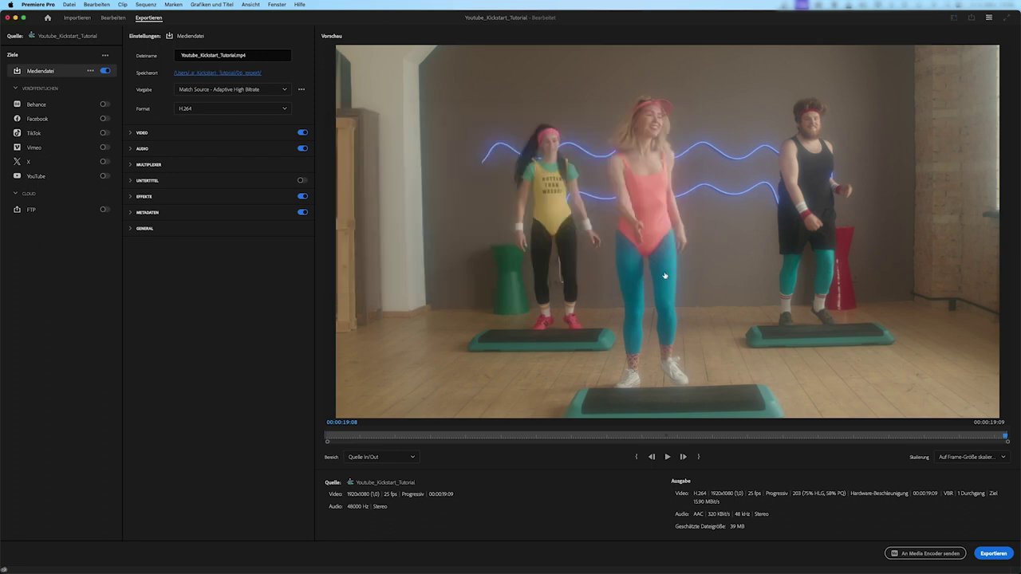
# Step: Change the H.264 target bitrate from 15.9 to 16 Mbit/s and export Youtube_Kickstart_Tutorial.mp4
pyautogui.click(132, 134)
pyautogui.click(146, 261)
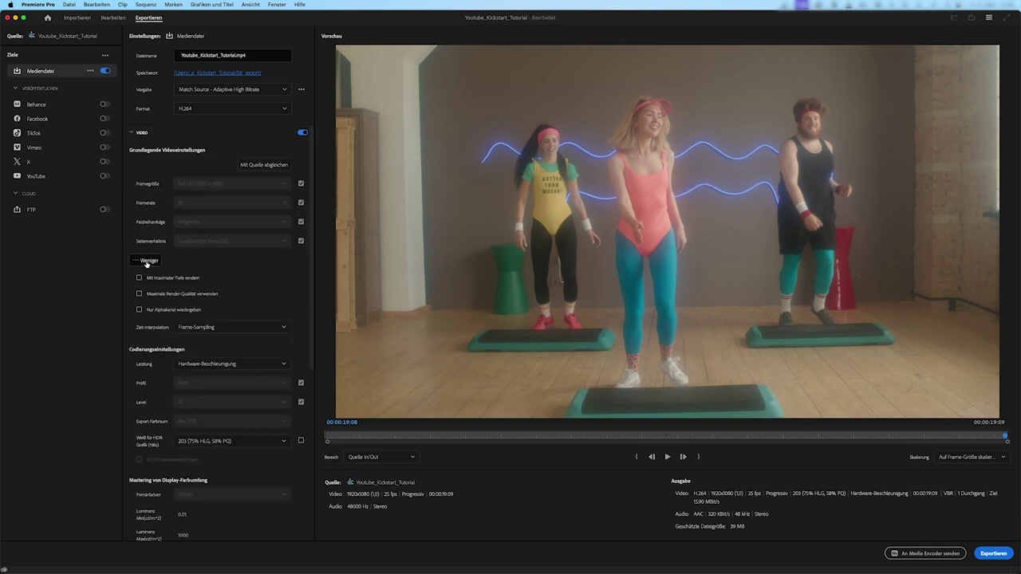
pyautogui.scroll(-2, 255, 285)
pyautogui.scroll(-2, 263, 311)
pyautogui.scroll(-2, 267, 359)
pyautogui.scroll(-2, 267, 397)
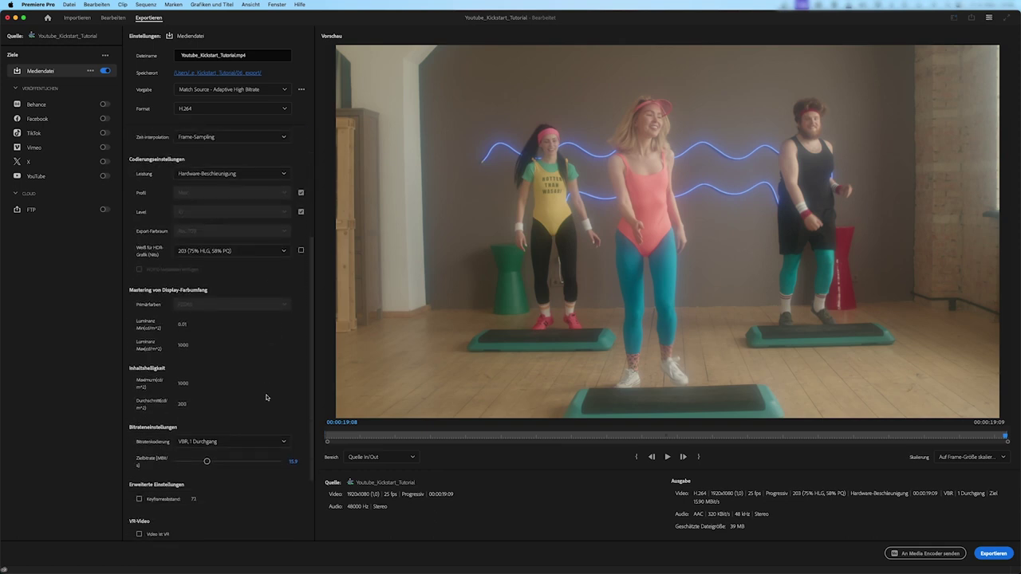
pyautogui.click(294, 461)
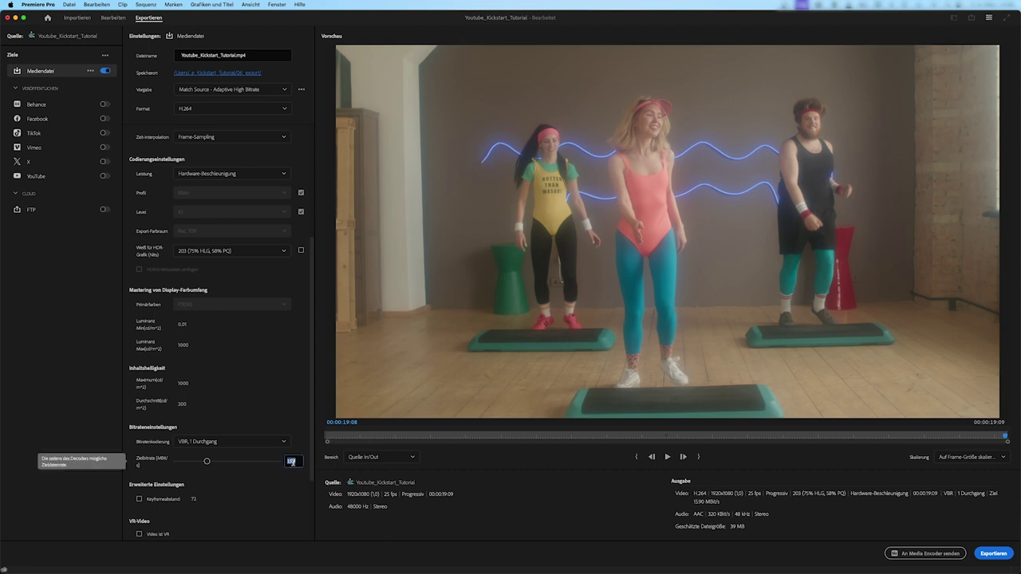
pyautogui.press('BackSpace')
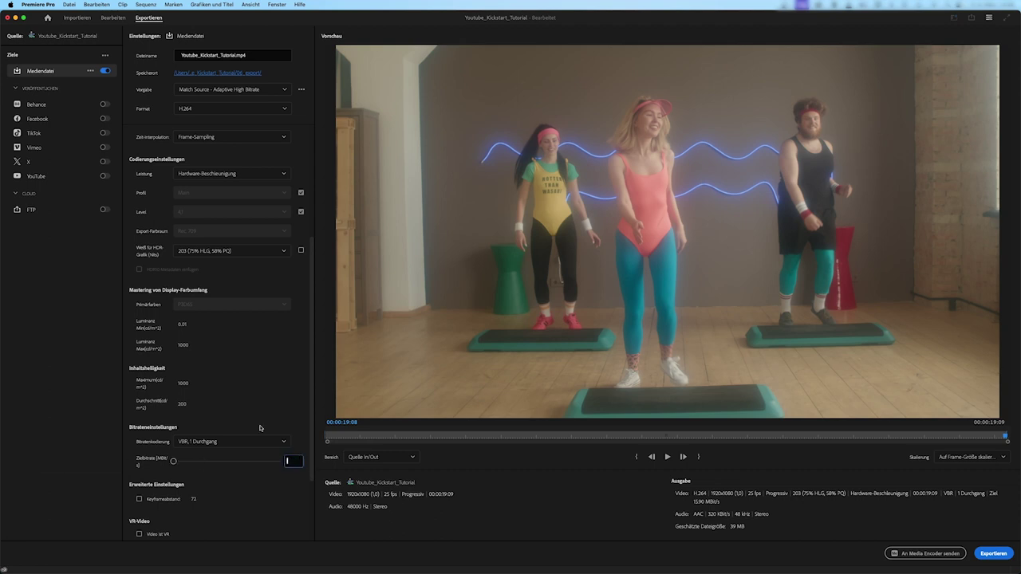
pyautogui.write('16')
pyautogui.press('Return')
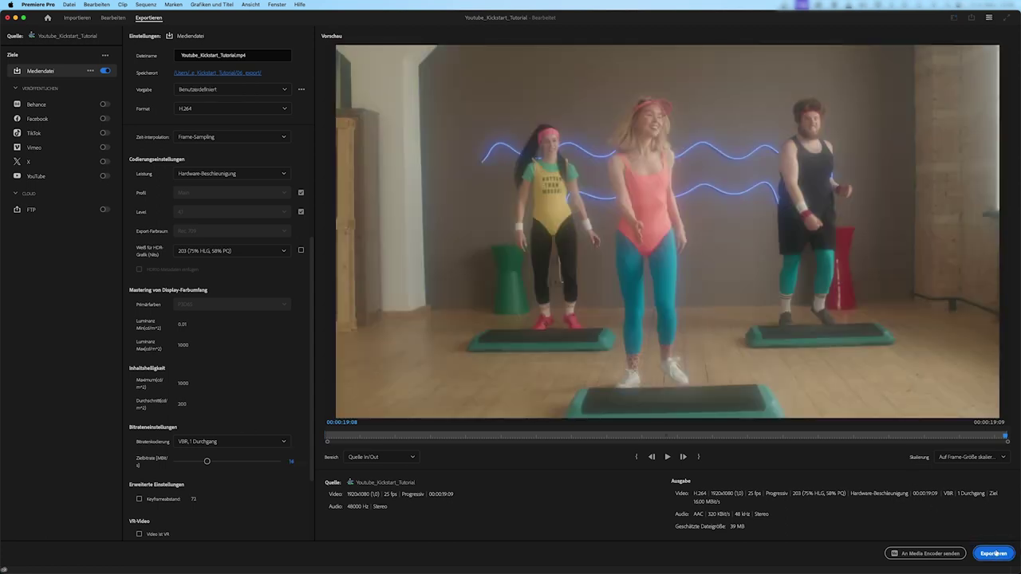
pyautogui.click(995, 553)
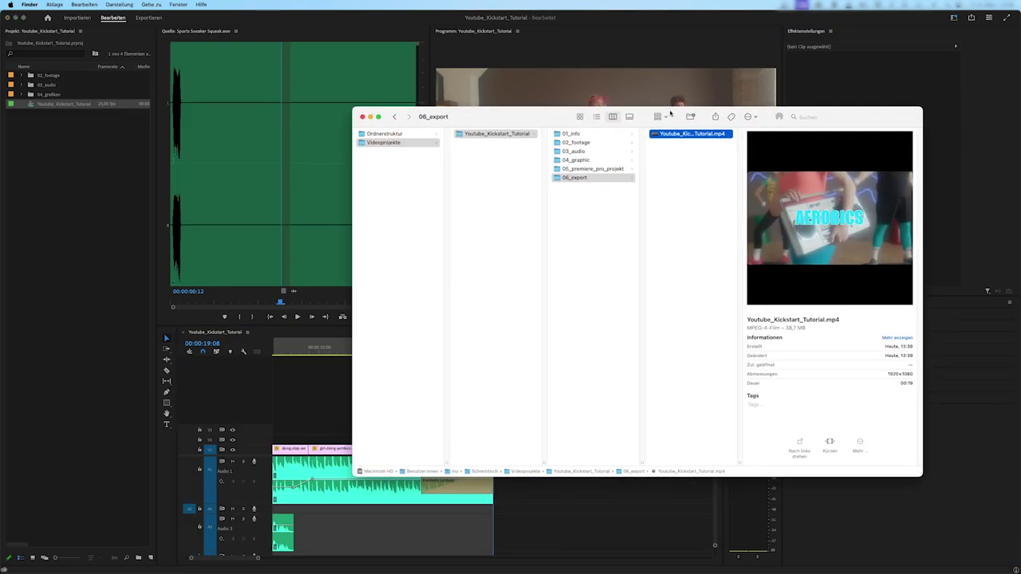
# Step: Quick Look the exported Youtube_Kickstart_Tutorial.mp4 in the 06_export folder
pyautogui.moveTo(671, 113); pyautogui.dragTo(529, 107)
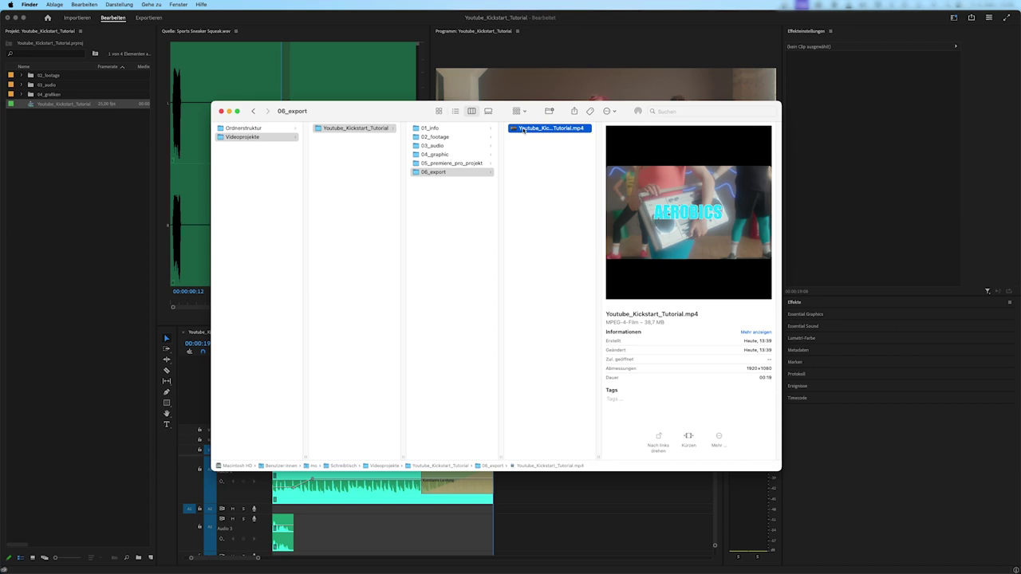
pyautogui.press('space')
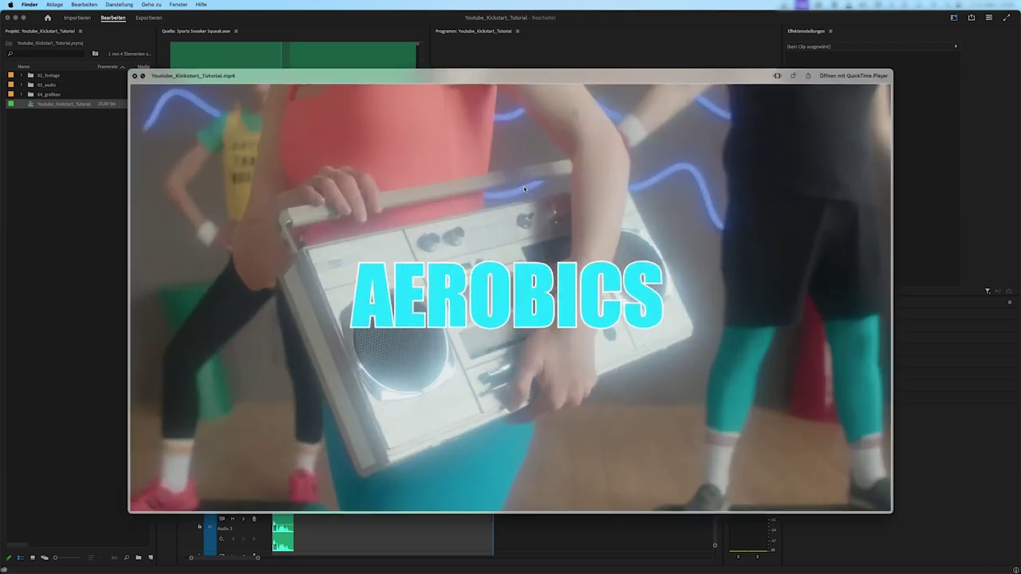